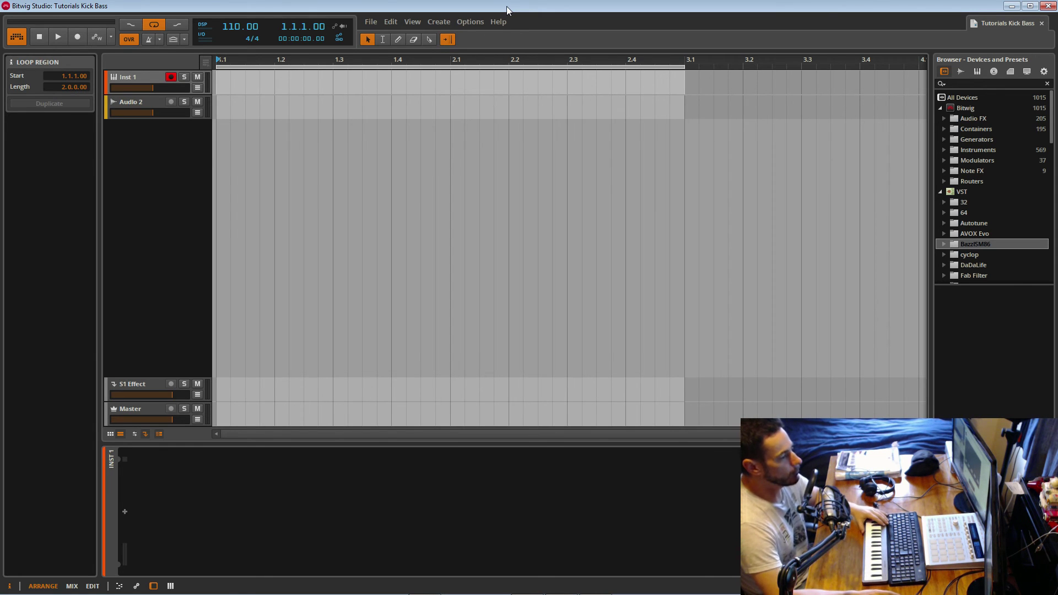
# Step: Add a Sampler device to the Inst 1 track
pyautogui.click(155, 84)
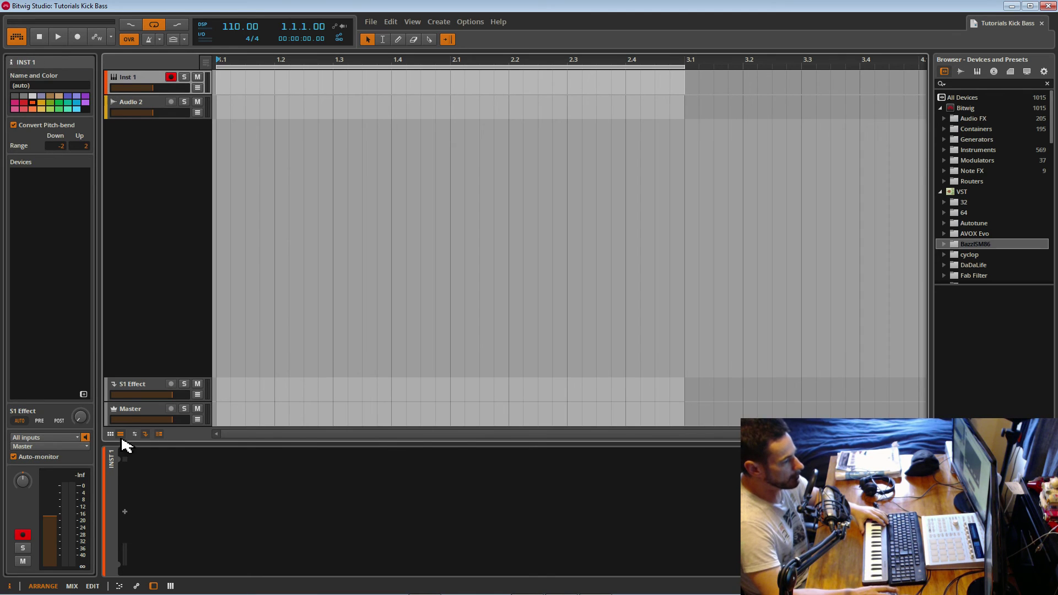
pyautogui.click(125, 513)
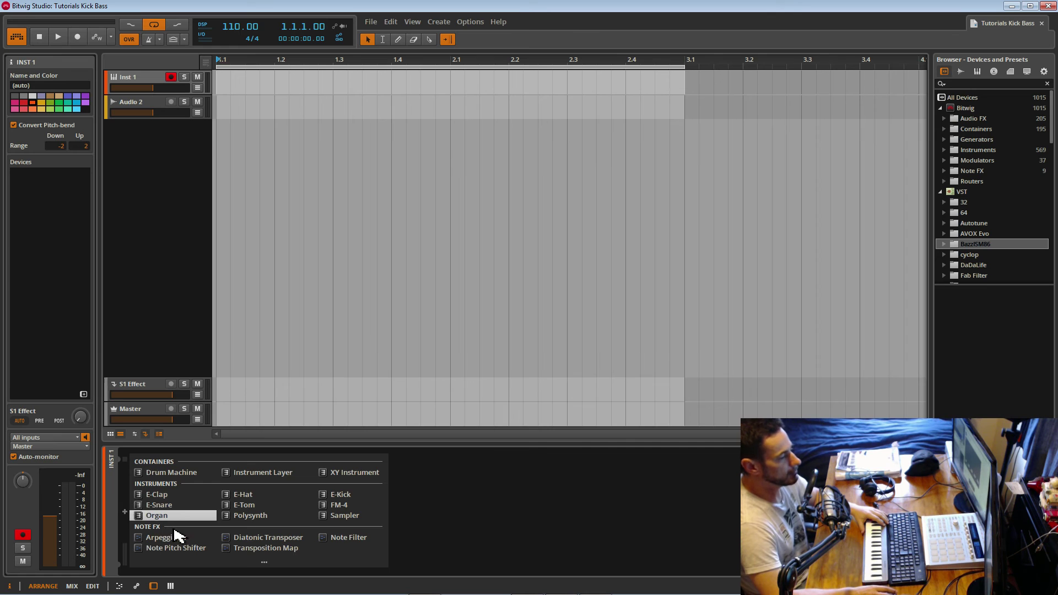
pyautogui.click(347, 520)
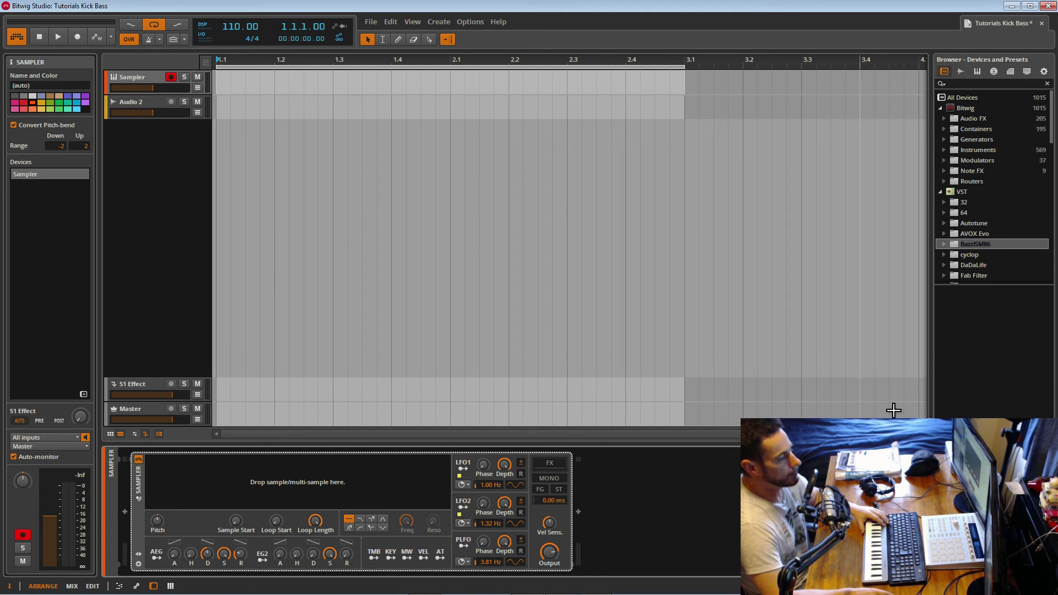
# Step: Search the sample library for "909" and look through the results for the Kick Legend 909 samples
pyautogui.click(962, 71)
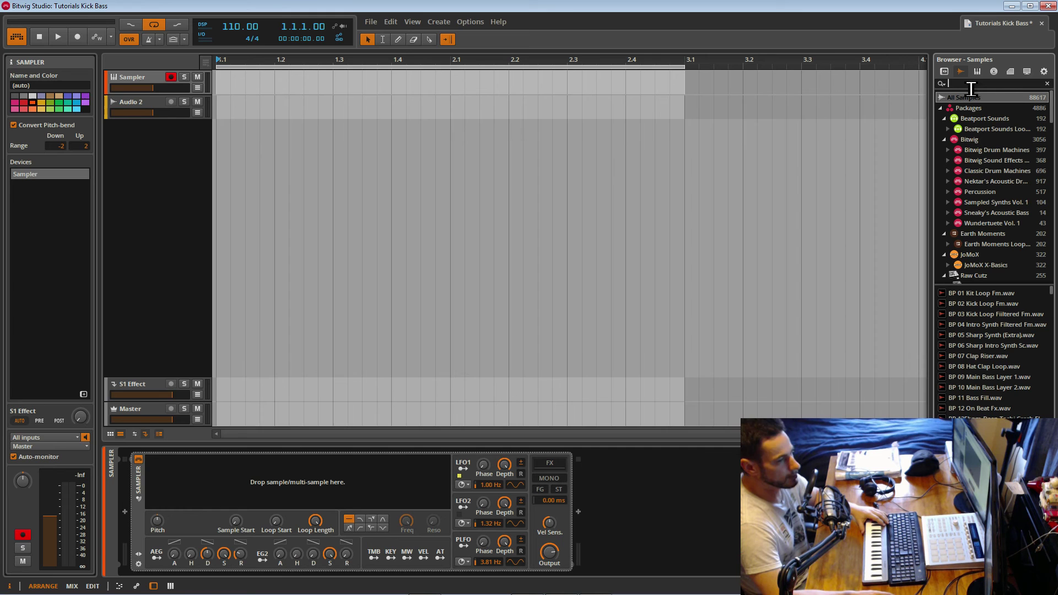
pyautogui.click(971, 88)
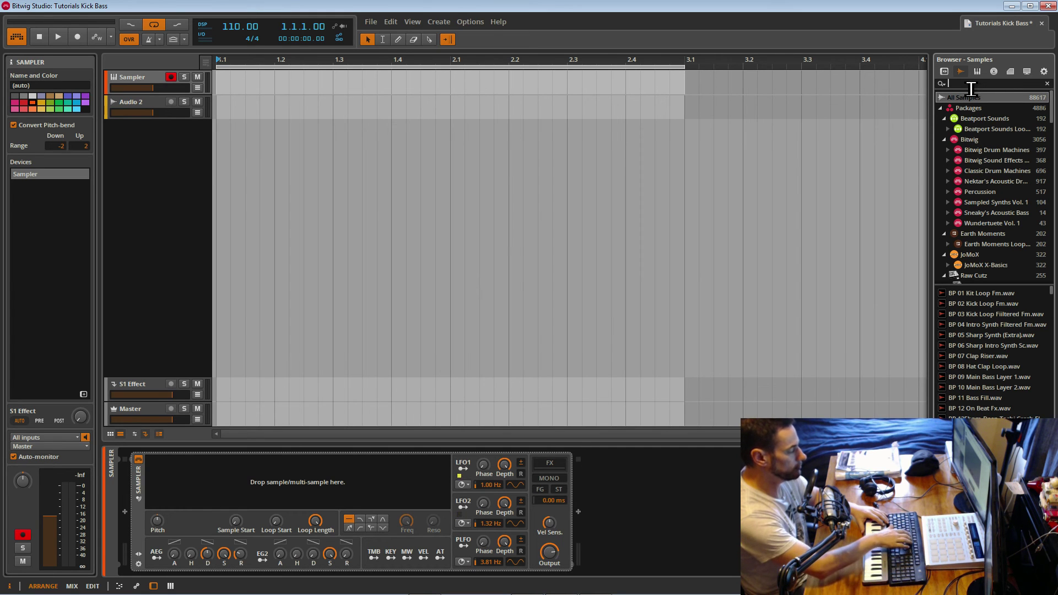
pyautogui.write('909')
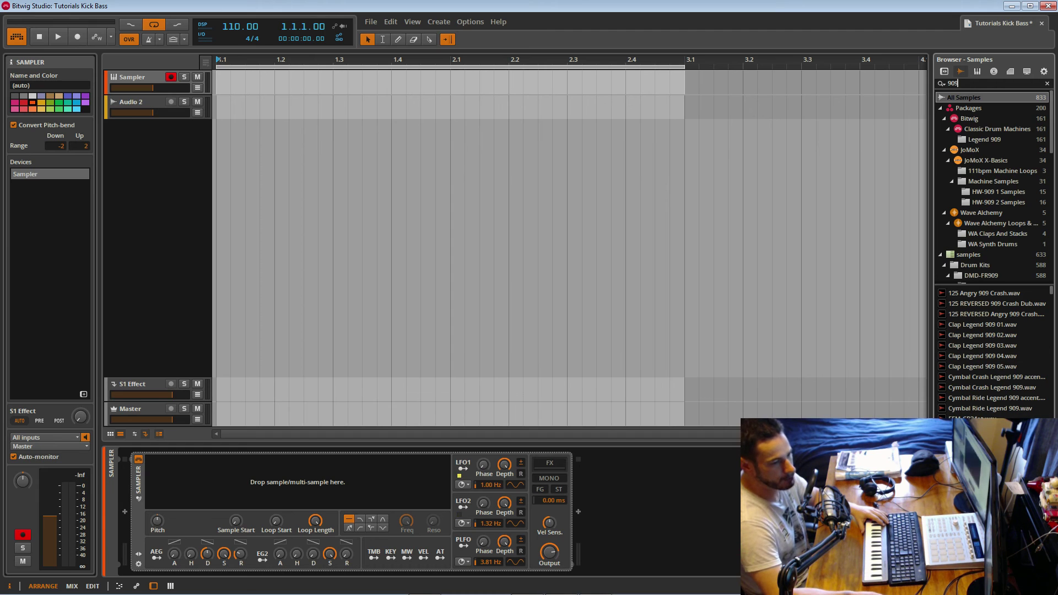
pyautogui.scroll(-6, 995, 408)
pyautogui.scroll(-10, 995, 414)
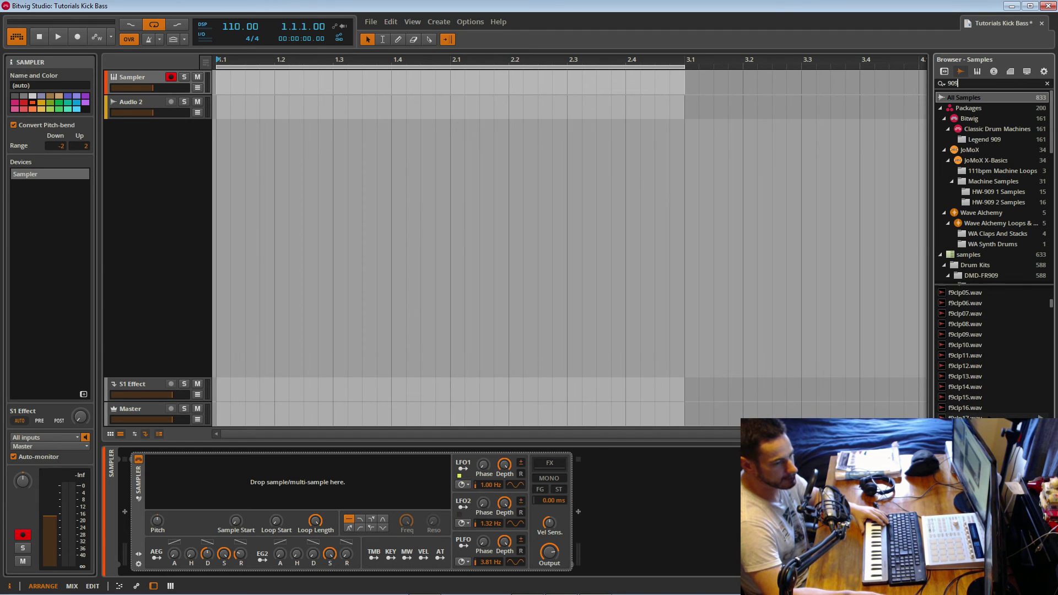
pyautogui.scroll(-11, 992, 353)
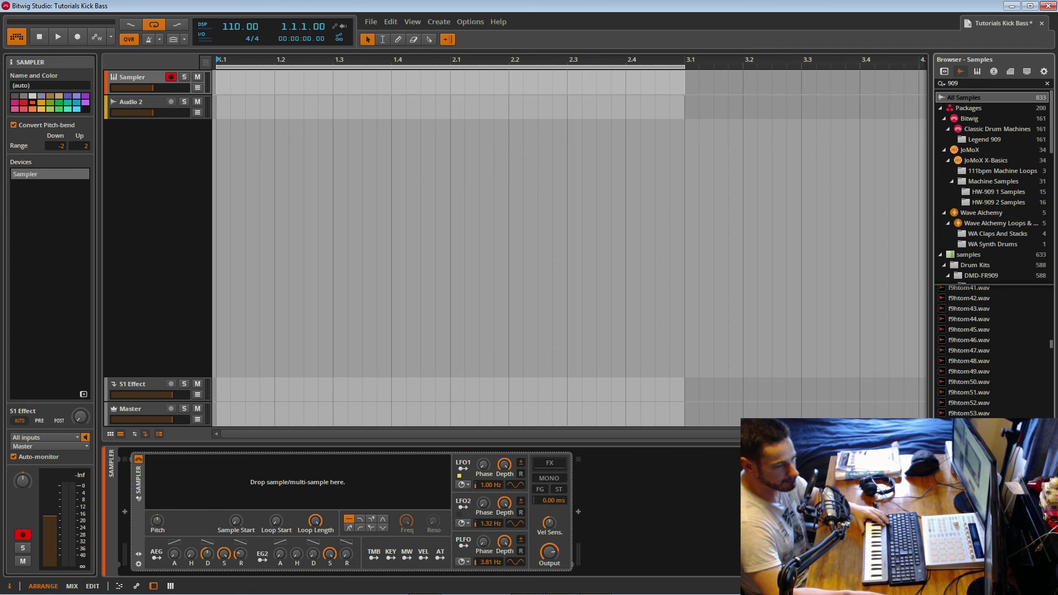
pyautogui.scroll(-20, 992, 352)
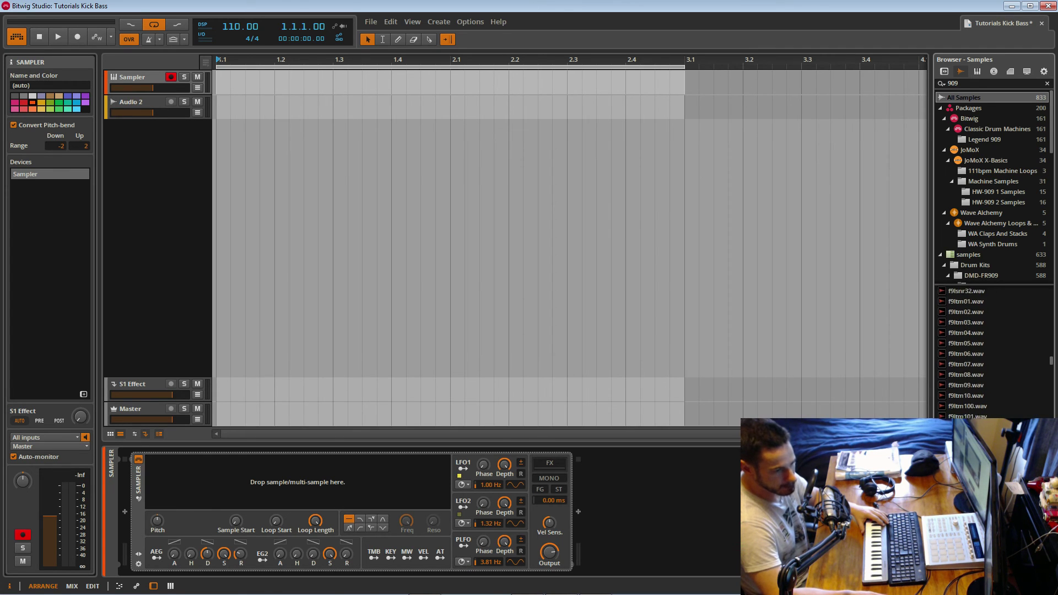
pyautogui.click(966, 424)
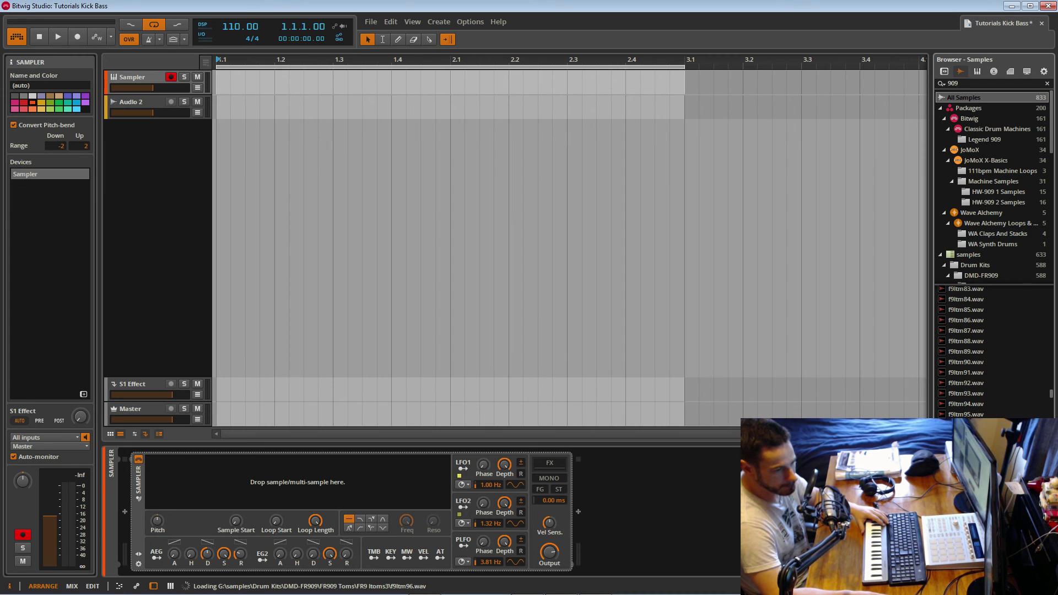
pyautogui.scroll(-6, 992, 352)
pyautogui.scroll(-15, 992, 353)
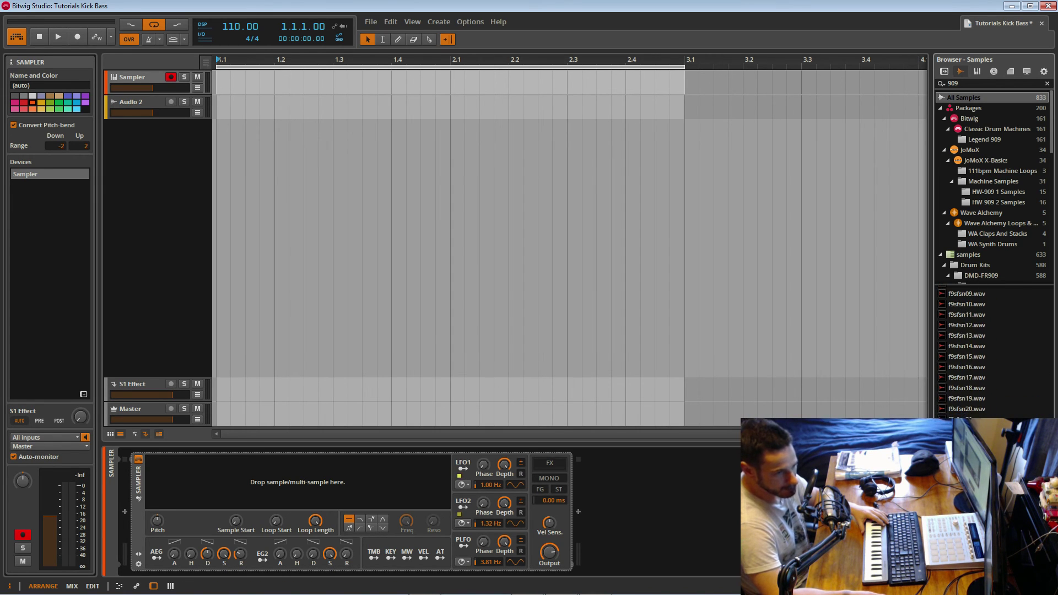
pyautogui.scroll(-15, 992, 353)
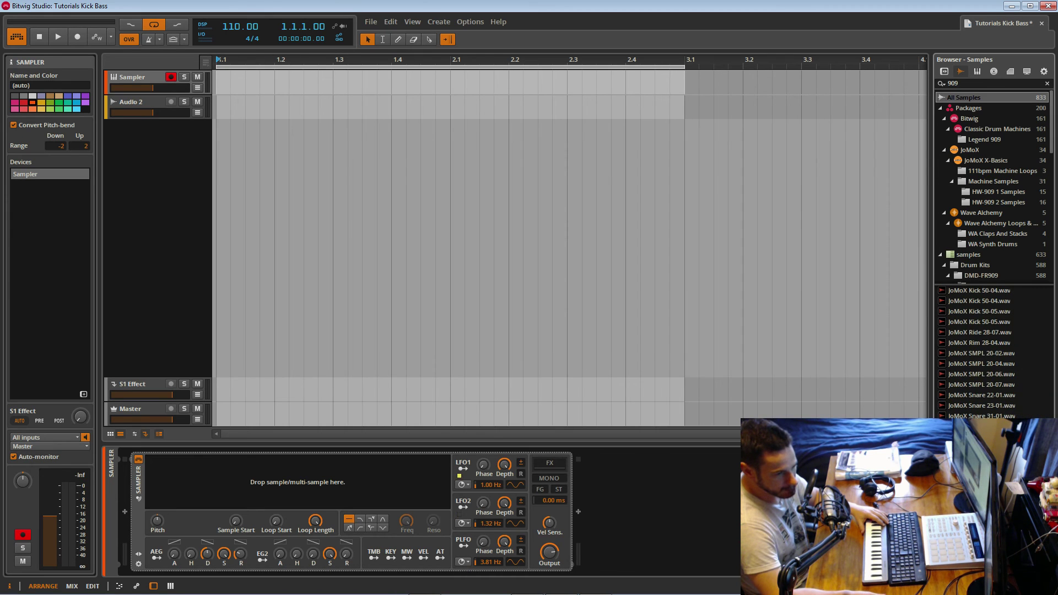
pyautogui.scroll(-10, 992, 353)
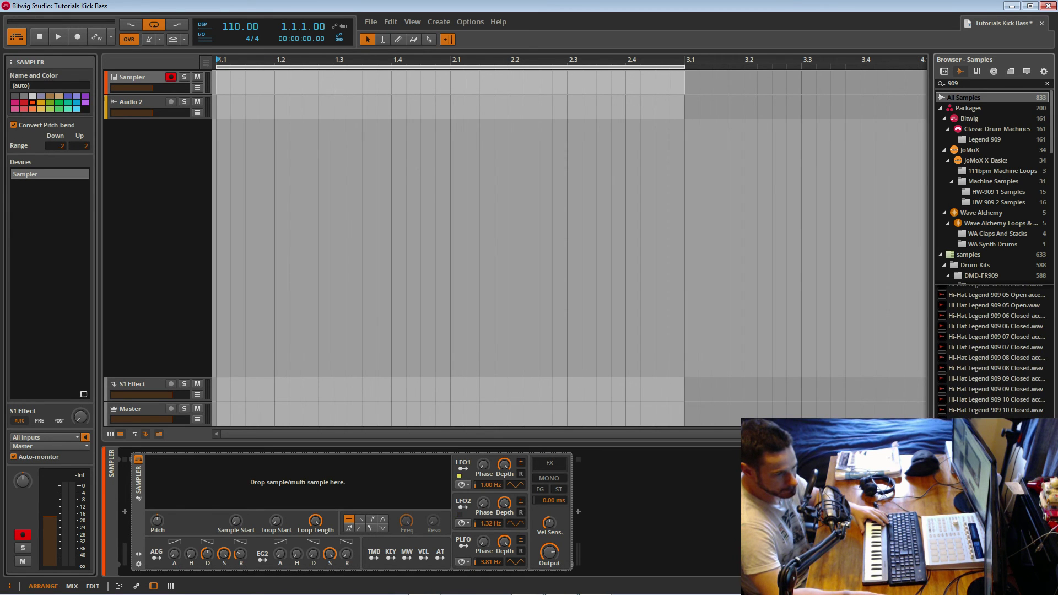
pyautogui.scroll(-10, 992, 352)
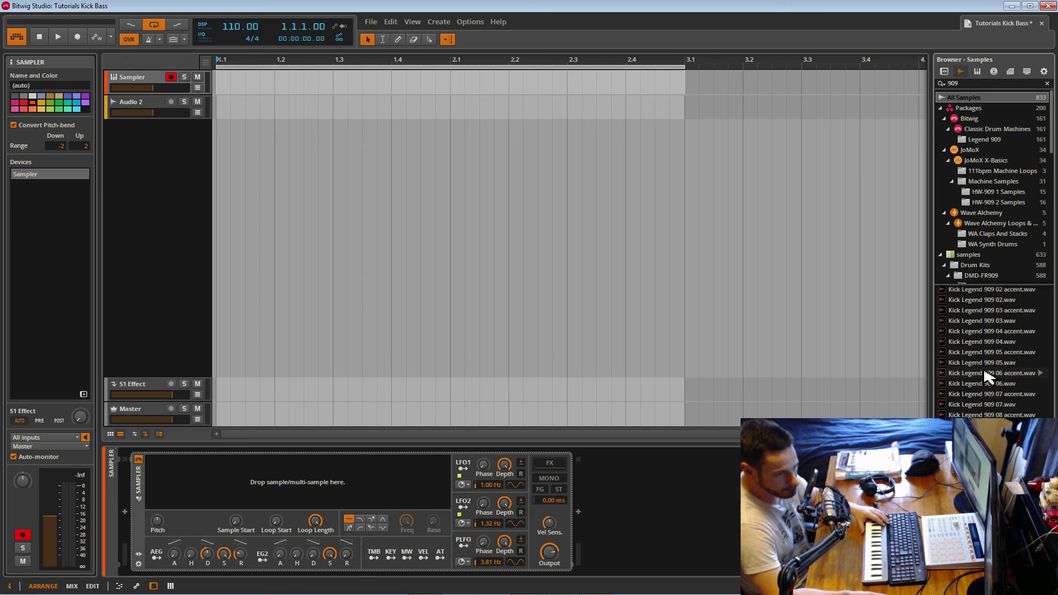
# Step: Audition the Kick Legend 909 samples one after another, from 04 accent through 08
pyautogui.click(980, 334)
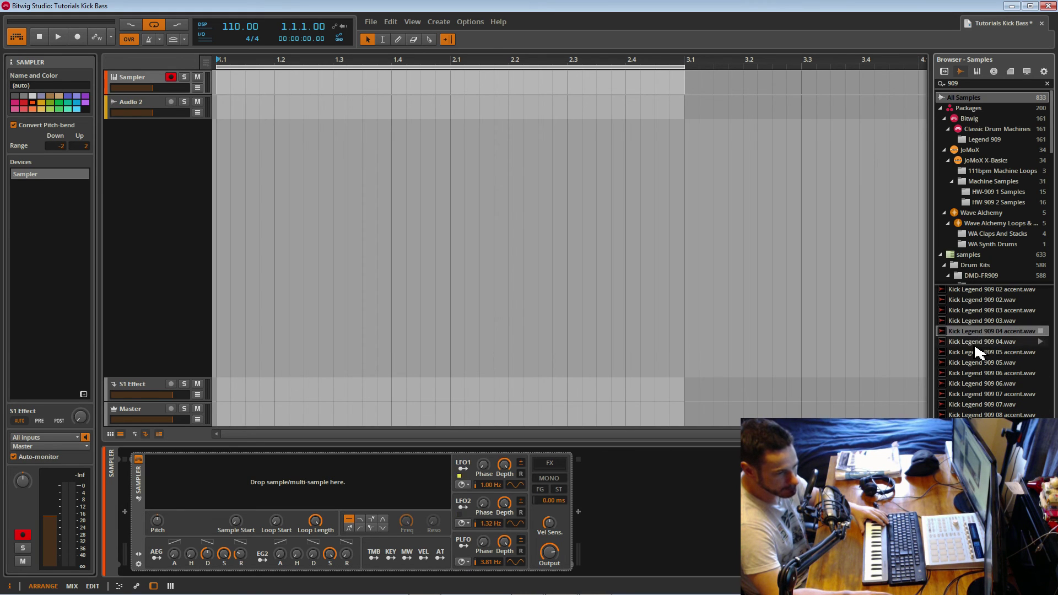
pyautogui.click(975, 345)
pyautogui.click(975, 355)
pyautogui.click(976, 362)
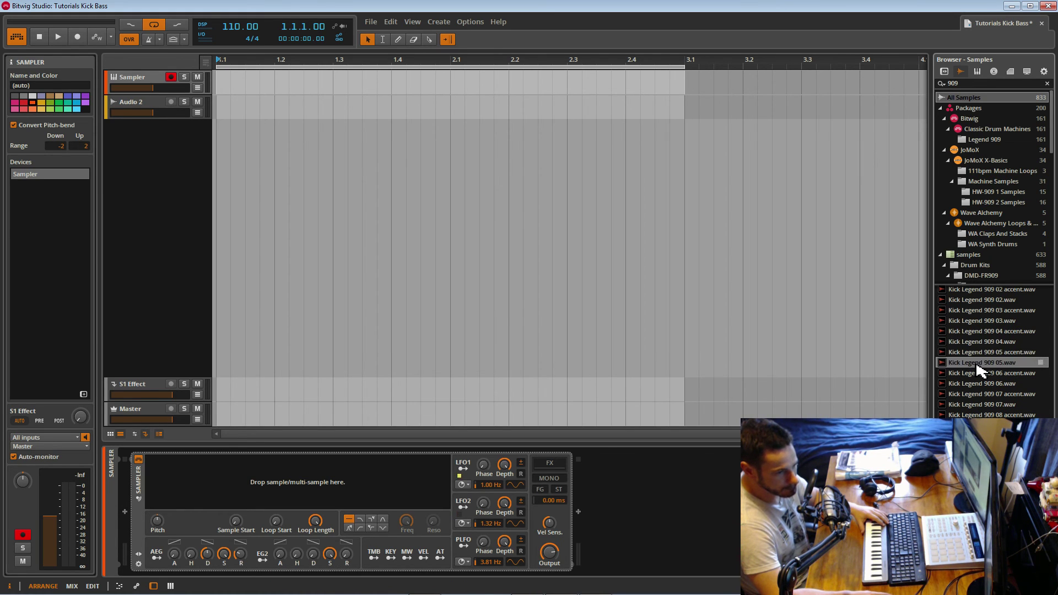
pyautogui.click(977, 373)
pyautogui.click(978, 383)
pyautogui.click(978, 395)
pyautogui.click(978, 405)
pyautogui.click(979, 415)
pyautogui.click(980, 425)
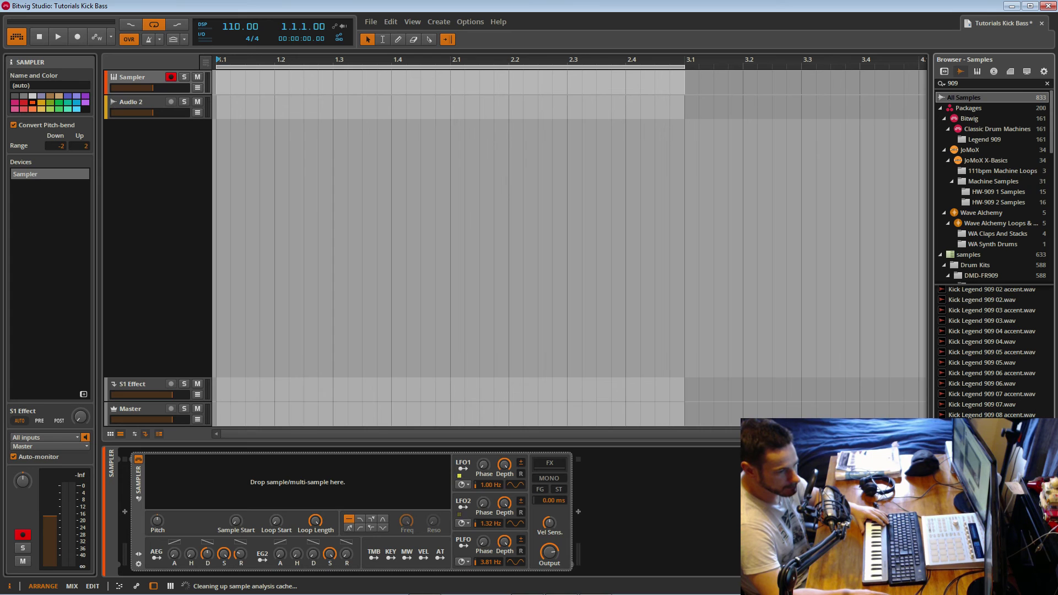
# Step: Look through the remaining 909 samples beyond Kick Legend 909 08 for a suitable kick
pyautogui.scroll(-2, 980, 424)
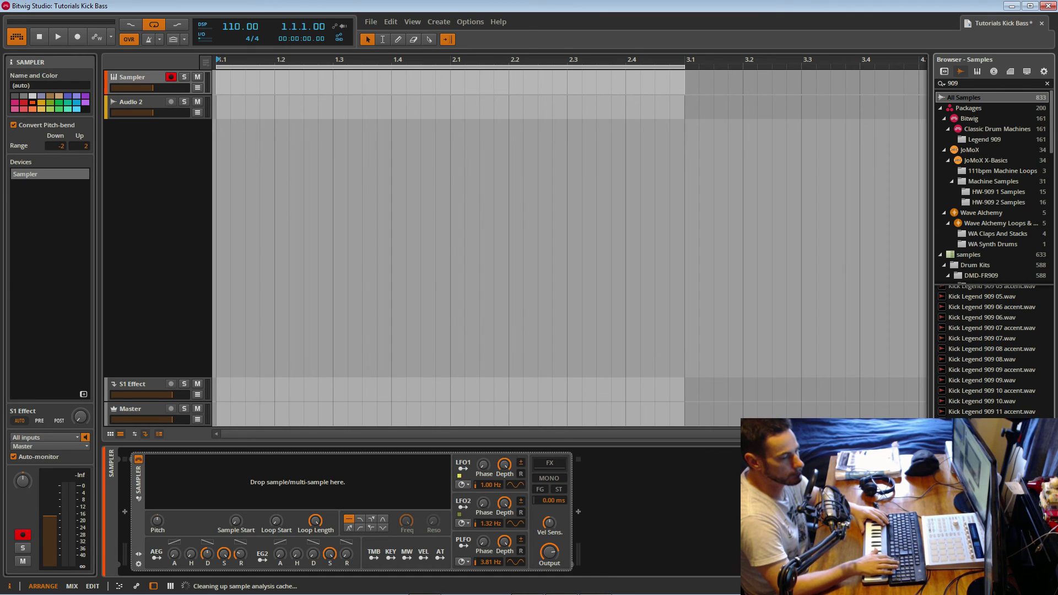
pyautogui.scroll(-1, 992, 352)
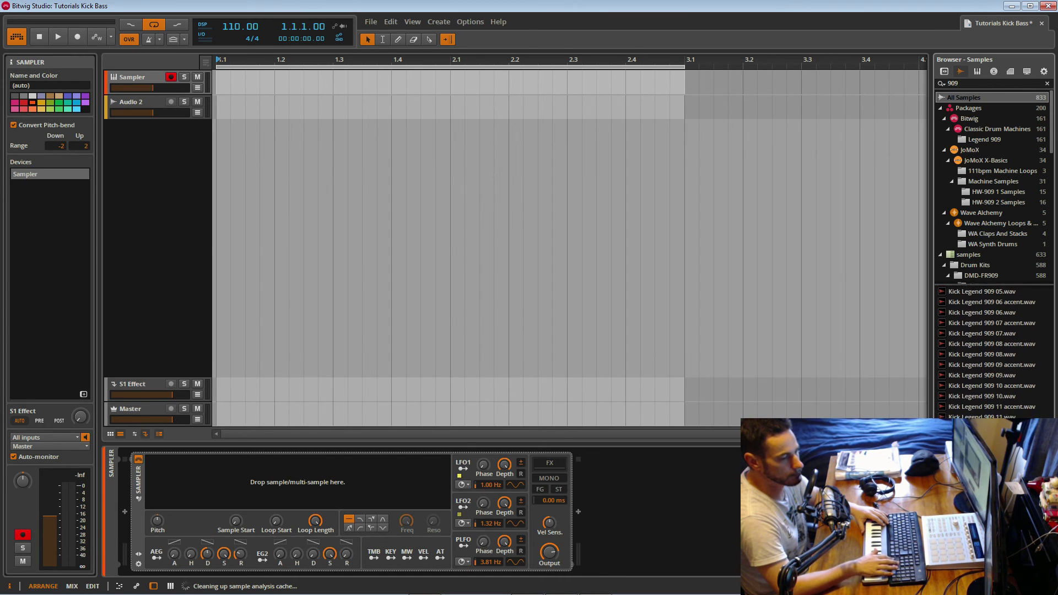
pyautogui.scroll(-2, 992, 352)
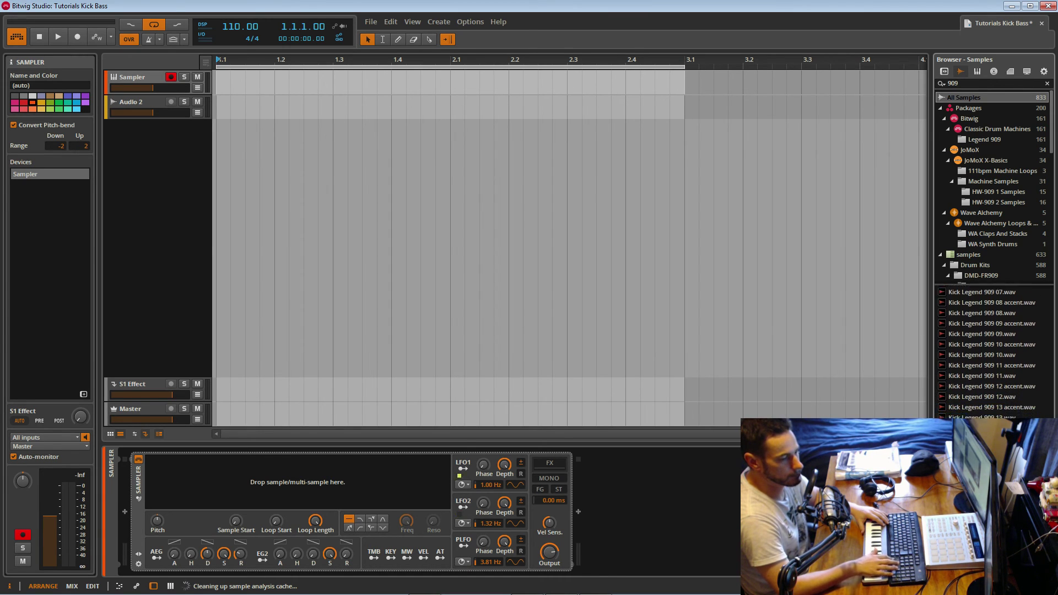
pyautogui.scroll(-2, 992, 353)
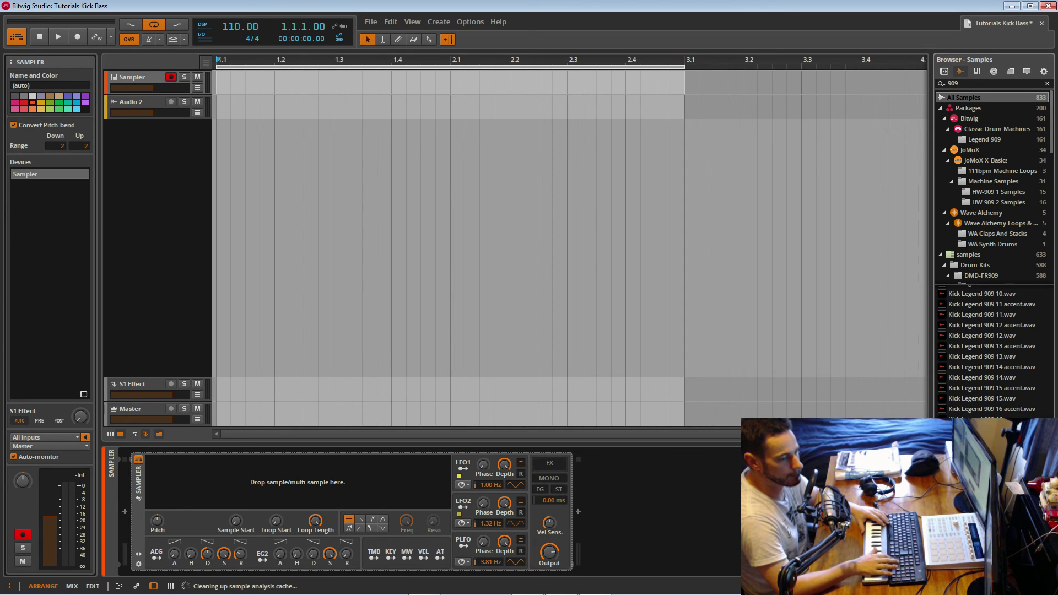
pyautogui.scroll(-1, 992, 352)
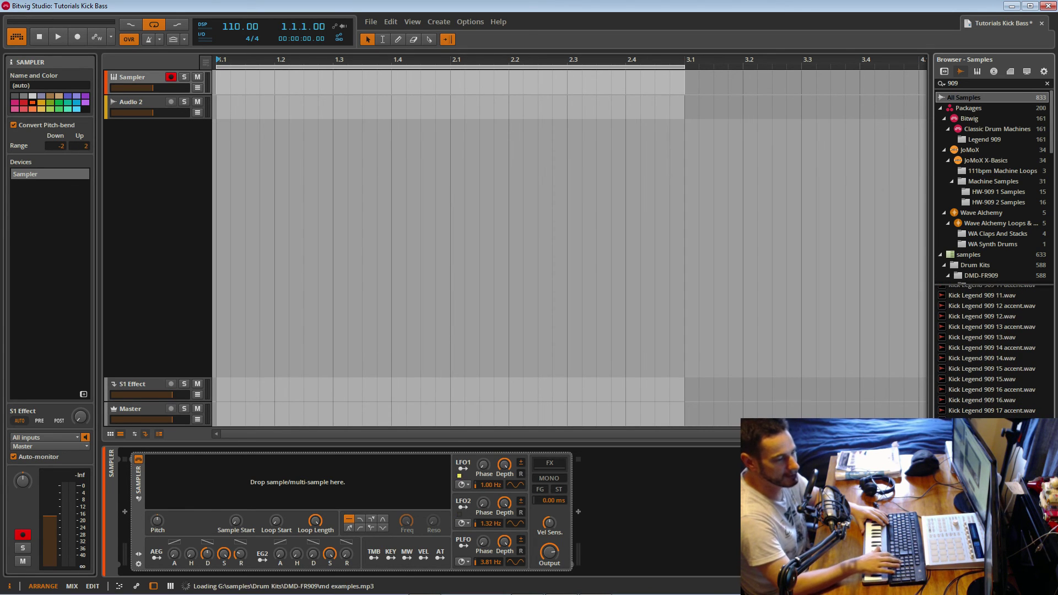
pyautogui.scroll(-3, 992, 353)
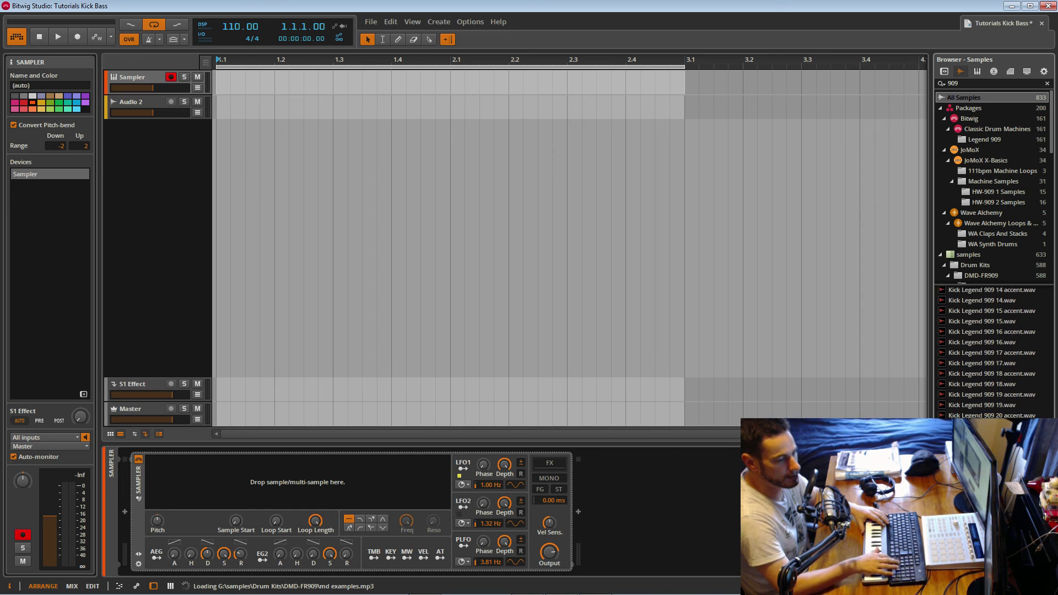
pyautogui.scroll(-20, 992, 352)
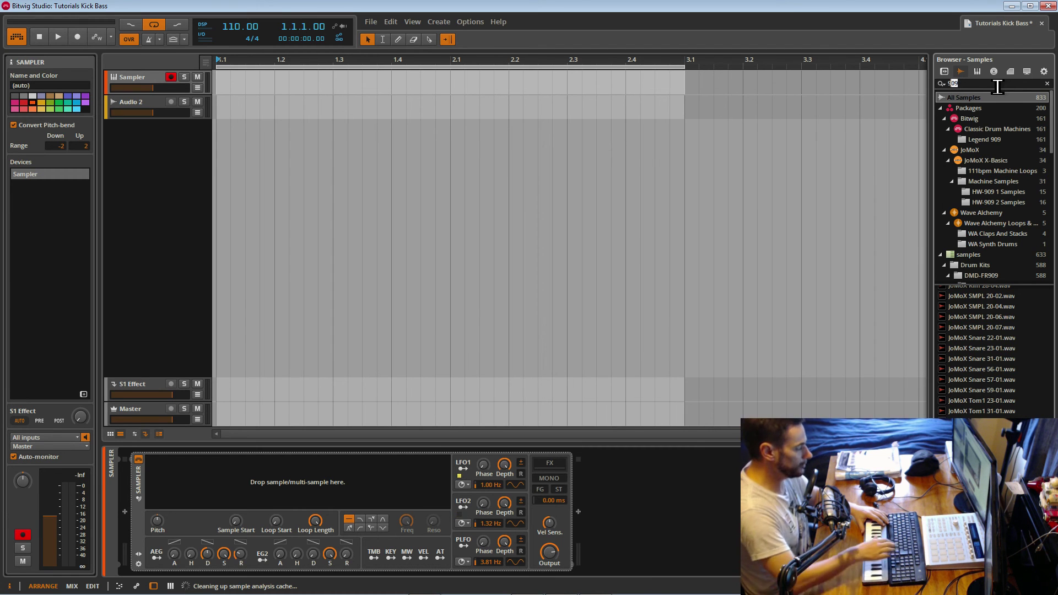
# Step: Change the sample search term to "808 kick"
pyautogui.press('BackSpace')
pyautogui.write('80')
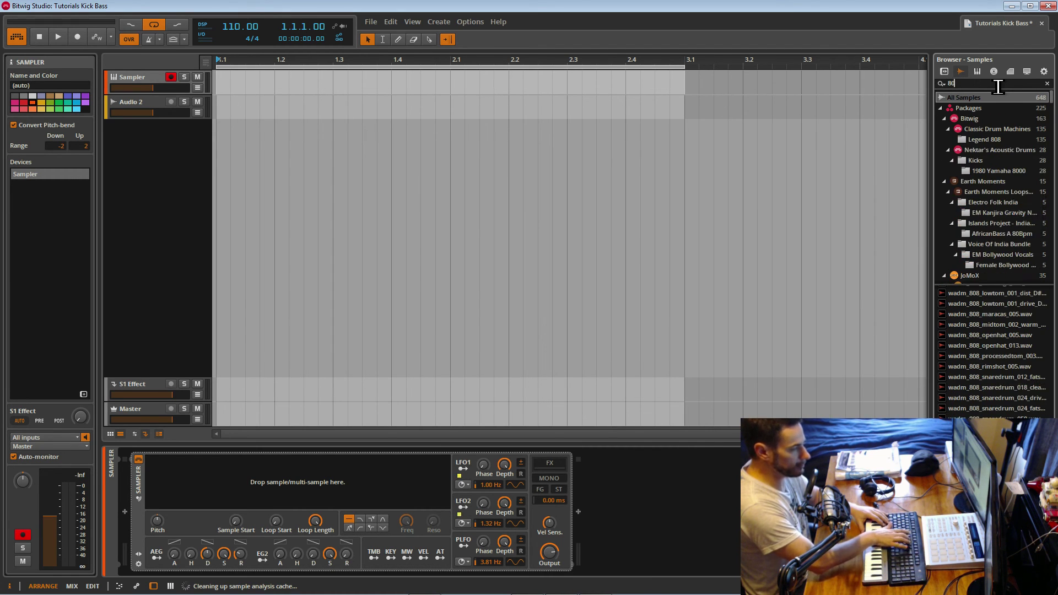
pyautogui.write('8 kick')
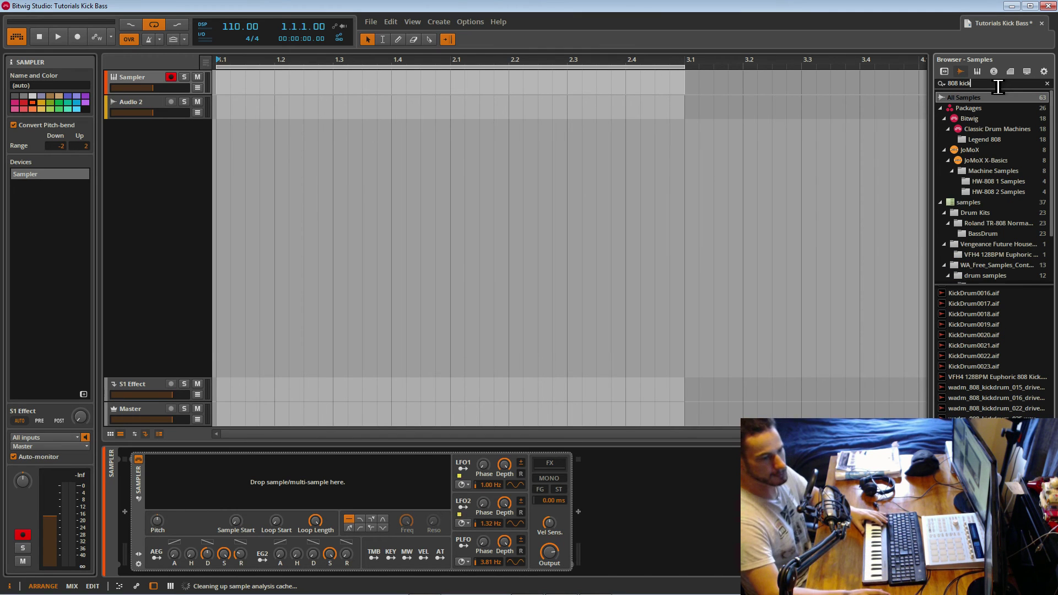
# Step: Audition the 808 kicks, comparing KickDrum0018.aif with KickDrum0019.aif, and load KickDrum0019.aif into the Sampler
pyautogui.click(985, 325)
pyautogui.click(973, 315)
pyautogui.click(975, 324)
pyautogui.click(976, 336)
pyautogui.click(977, 344)
pyautogui.click(973, 314)
pyautogui.click(974, 325)
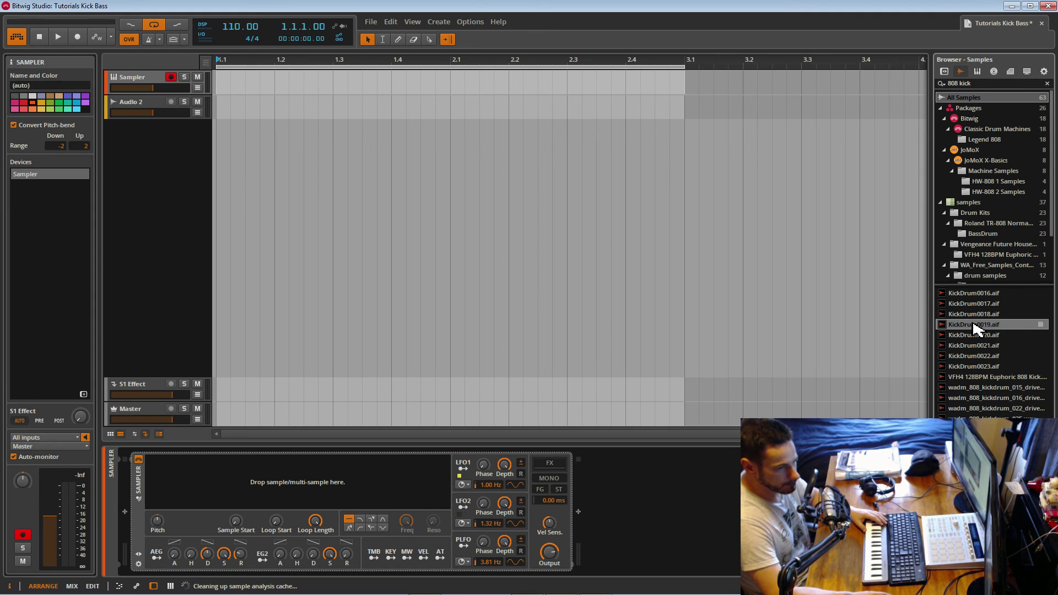
pyautogui.click(972, 315)
pyautogui.click(971, 324)
pyautogui.click(968, 314)
pyautogui.click(967, 323)
pyautogui.click(967, 315)
pyautogui.click(968, 324)
pyautogui.moveTo(951, 331); pyautogui.dragTo(346, 487)
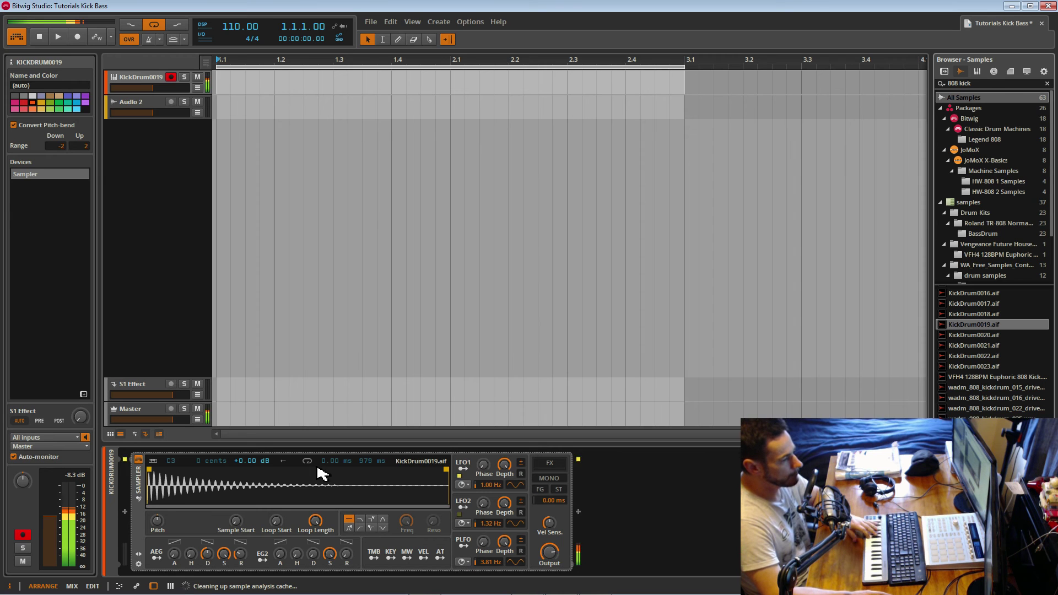
# Step: Add a Peak Limiter to the Master track
pyautogui.click(135, 409)
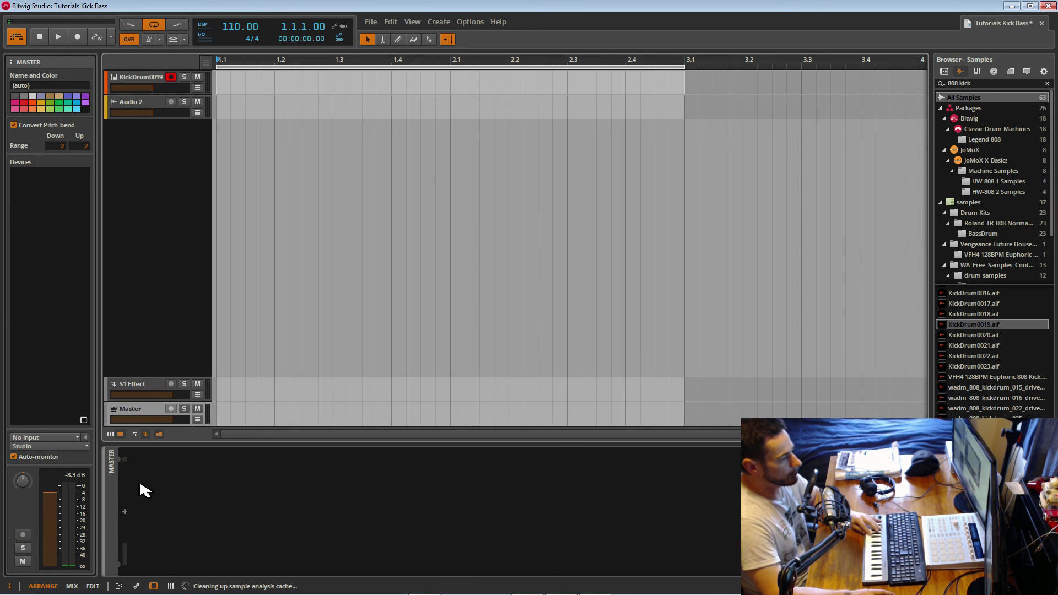
pyautogui.click(124, 511)
pyautogui.press('Escape')
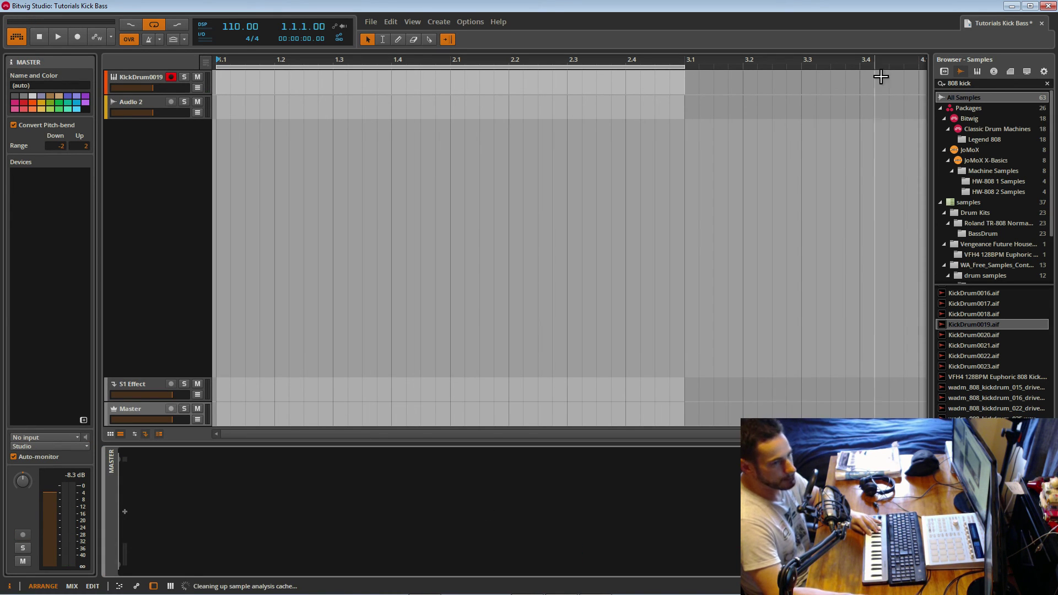
pyautogui.click(944, 72)
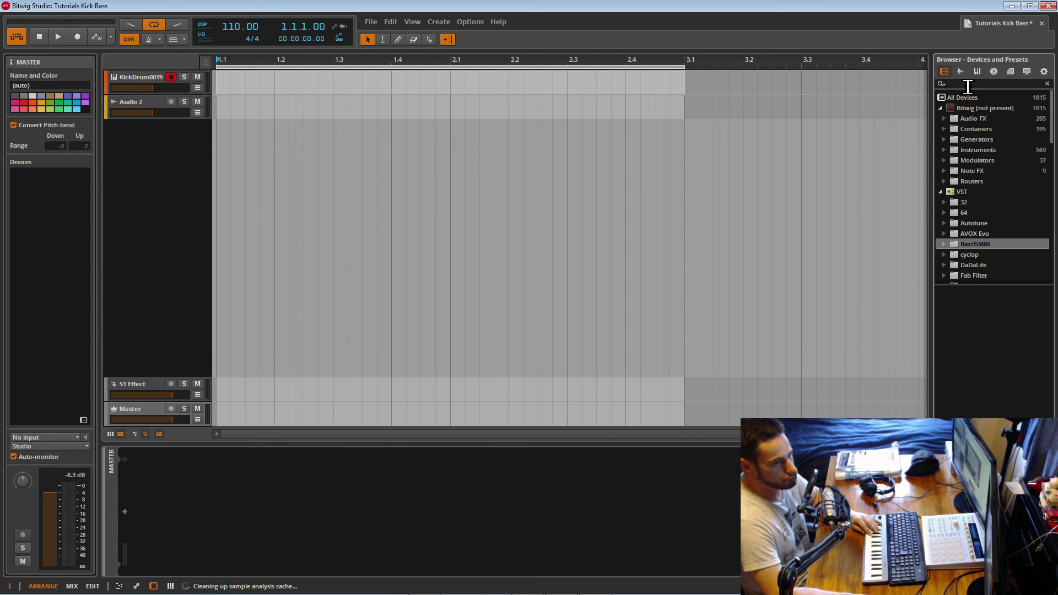
pyautogui.click(125, 511)
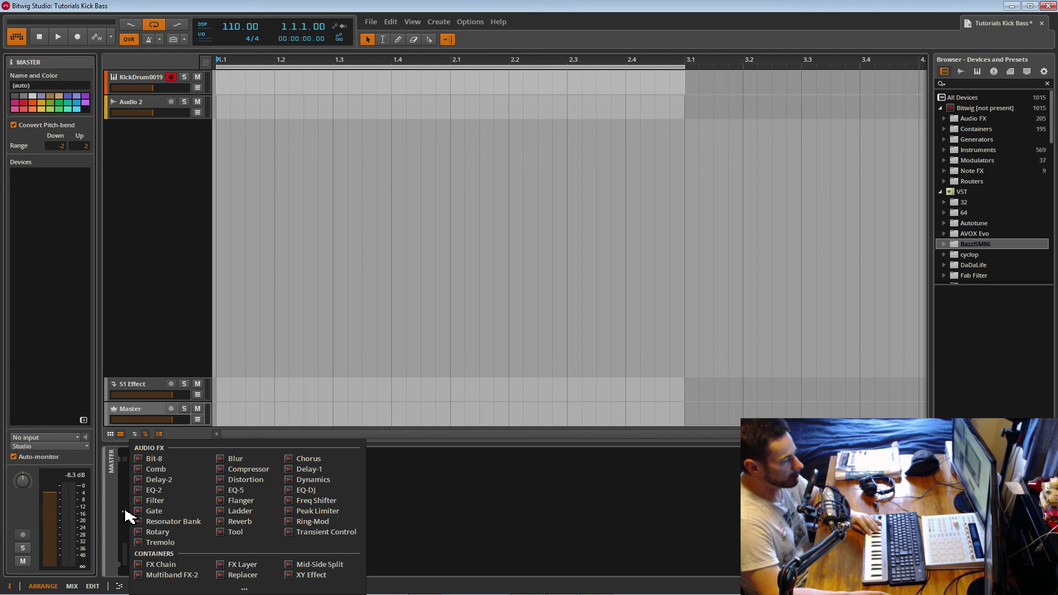
pyautogui.click(316, 511)
# Step: Set the Peak Limiter's gain to about +10.6 dB, shorten its release, and set its ceiling to about -0.71 dB
pyautogui.moveTo(164, 486); pyautogui.dragTo(164, 480)
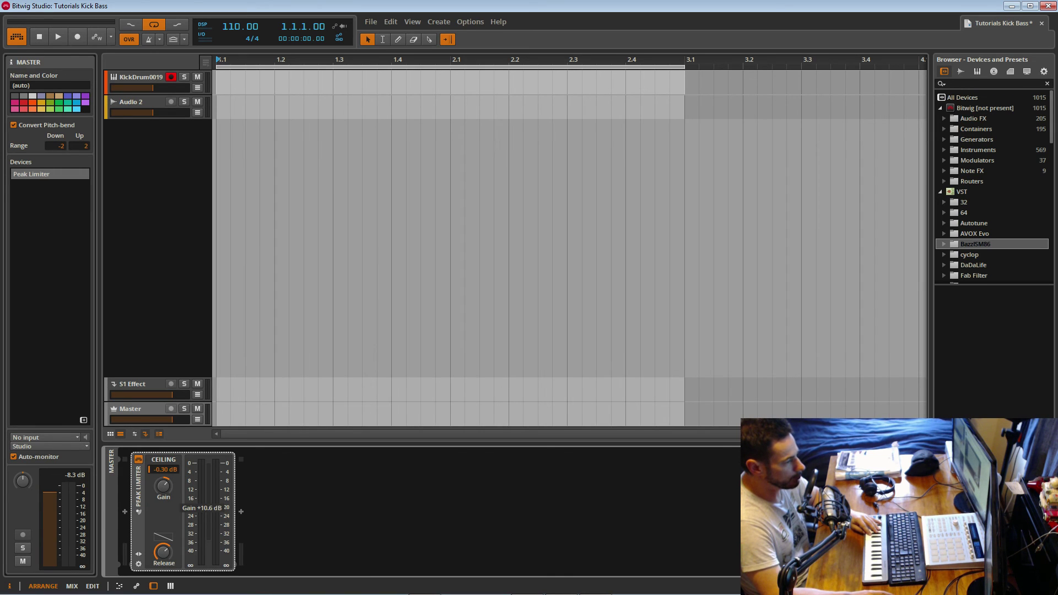
pyautogui.moveTo(165, 558); pyautogui.dragTo(164, 591)
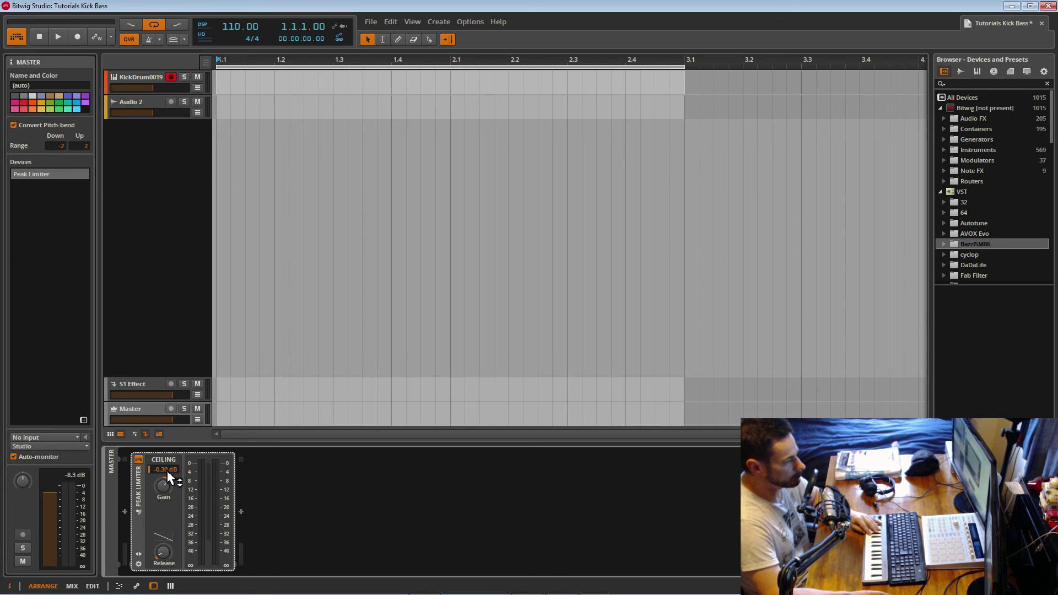
pyautogui.moveTo(164, 473); pyautogui.dragTo(164, 479)
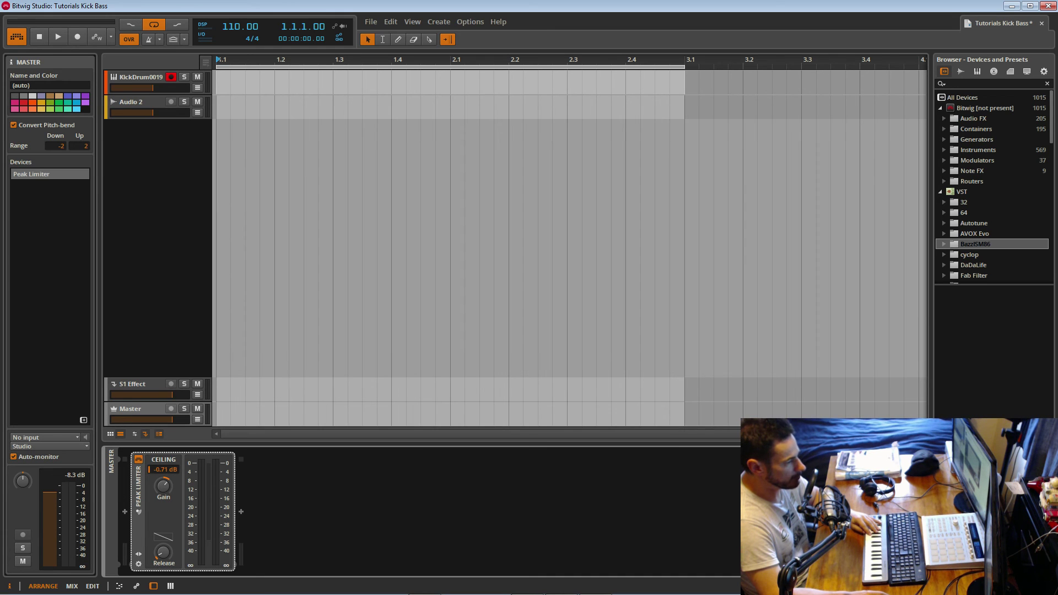
# Step: Set the Peak Limiter's ceiling to -0.1 dB and raise its gain to about +14 dB
pyautogui.doubleClick(163, 468)
pyautogui.write('-0')
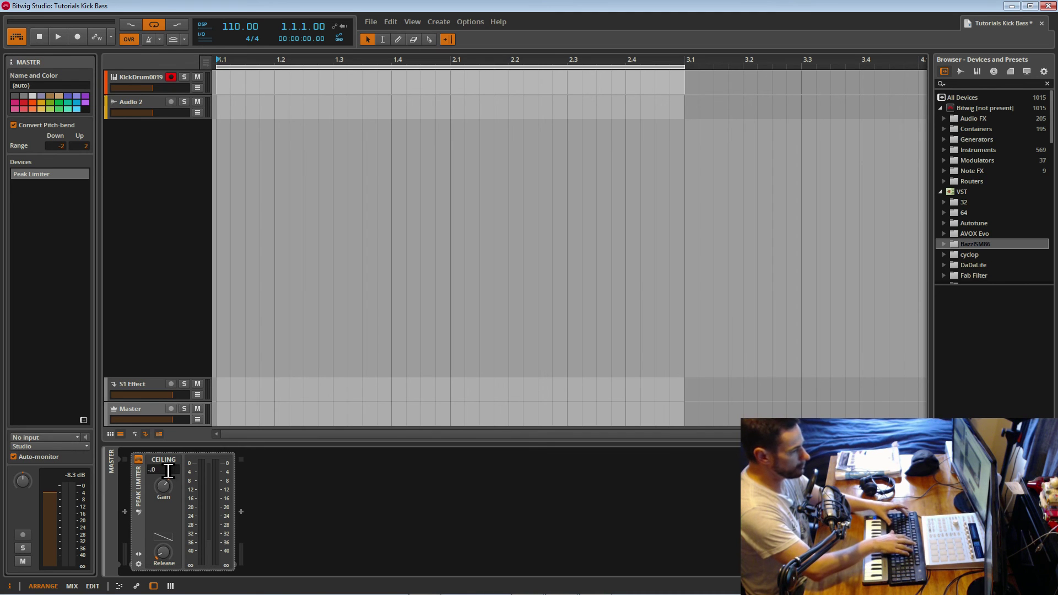
pyautogui.write('.1')
pyautogui.press('Return')
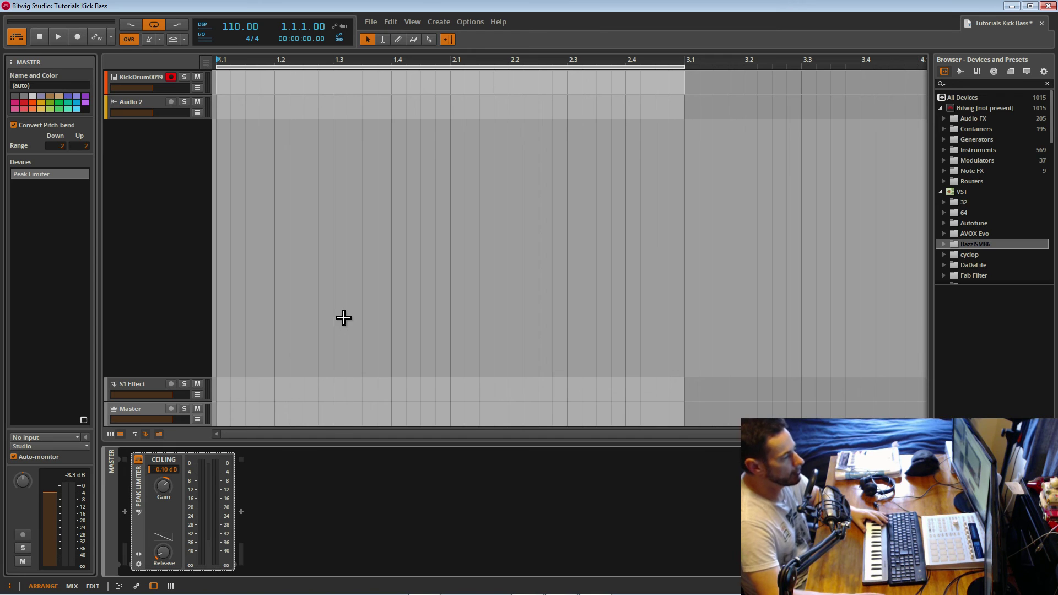
pyautogui.moveTo(167, 492); pyautogui.dragTo(167, 488)
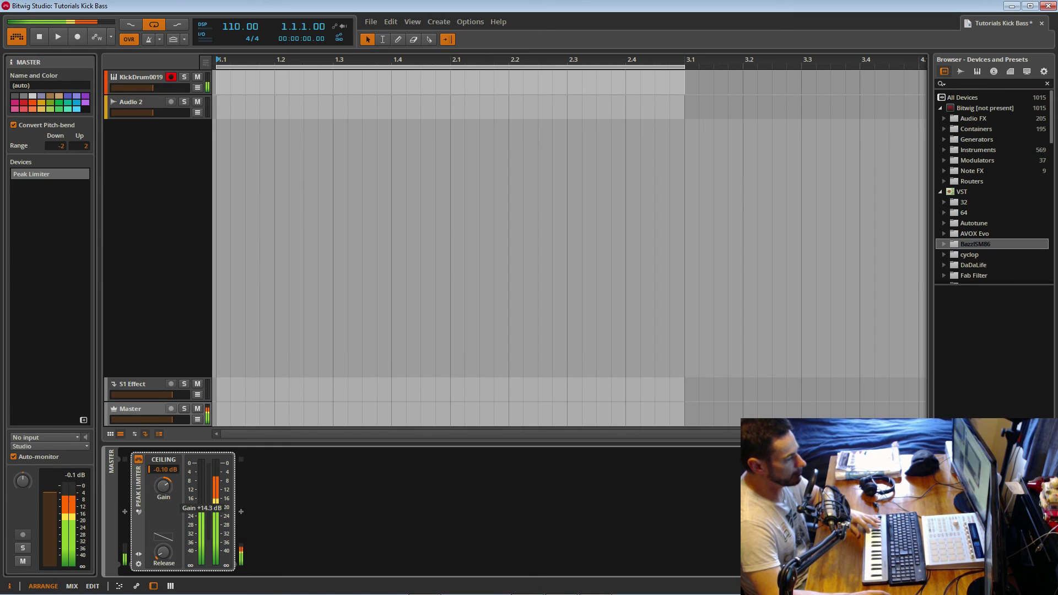
pyautogui.moveTo(167, 488); pyautogui.dragTo(167, 489)
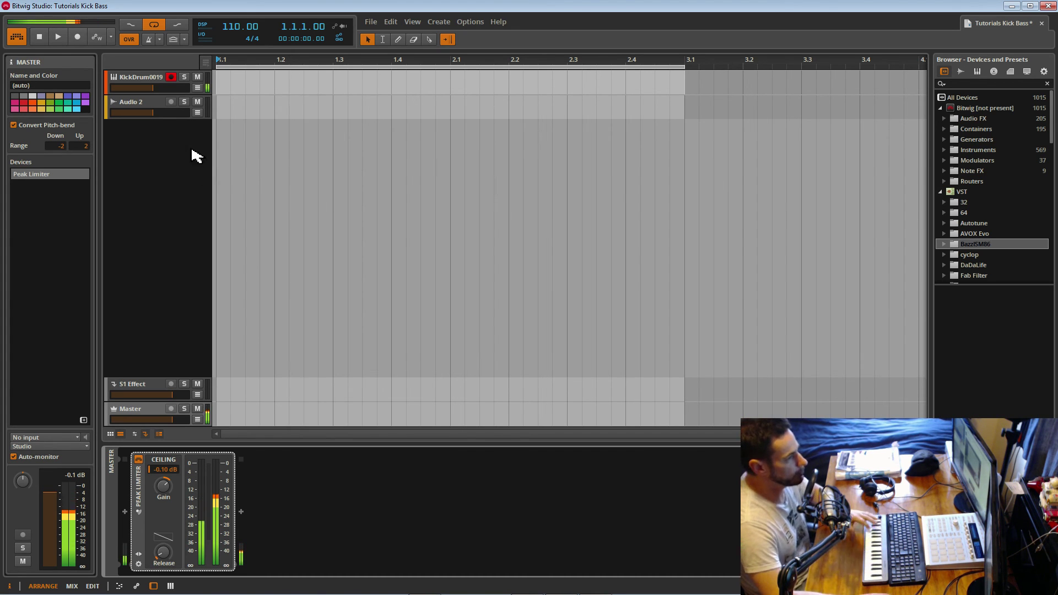
# Step: Turn on key tracking in the KickDrum0019 track's Sampler and add a Compressor after it
pyautogui.click(145, 82)
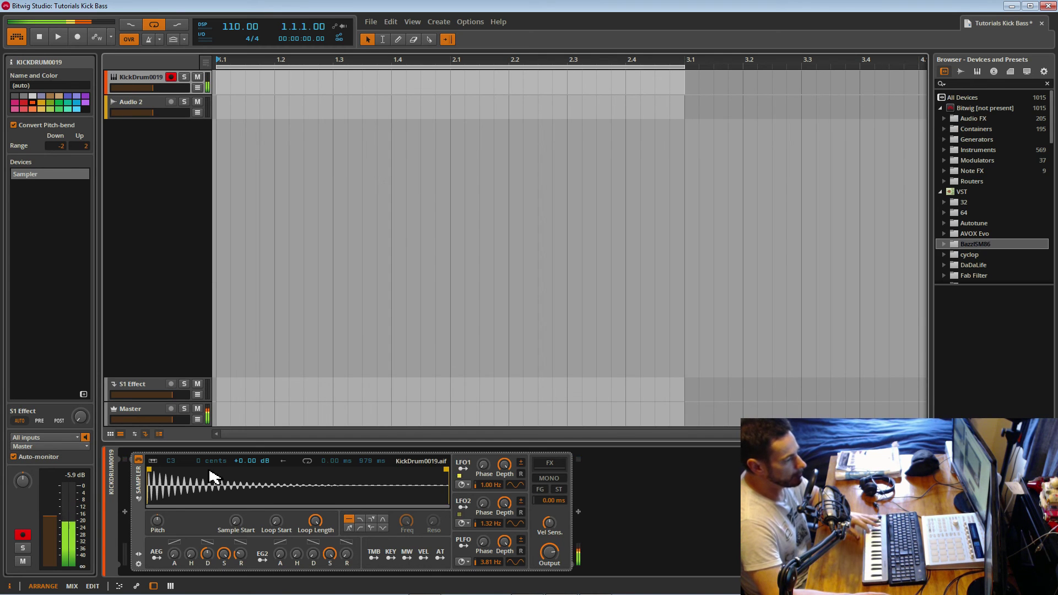
pyautogui.click(155, 462)
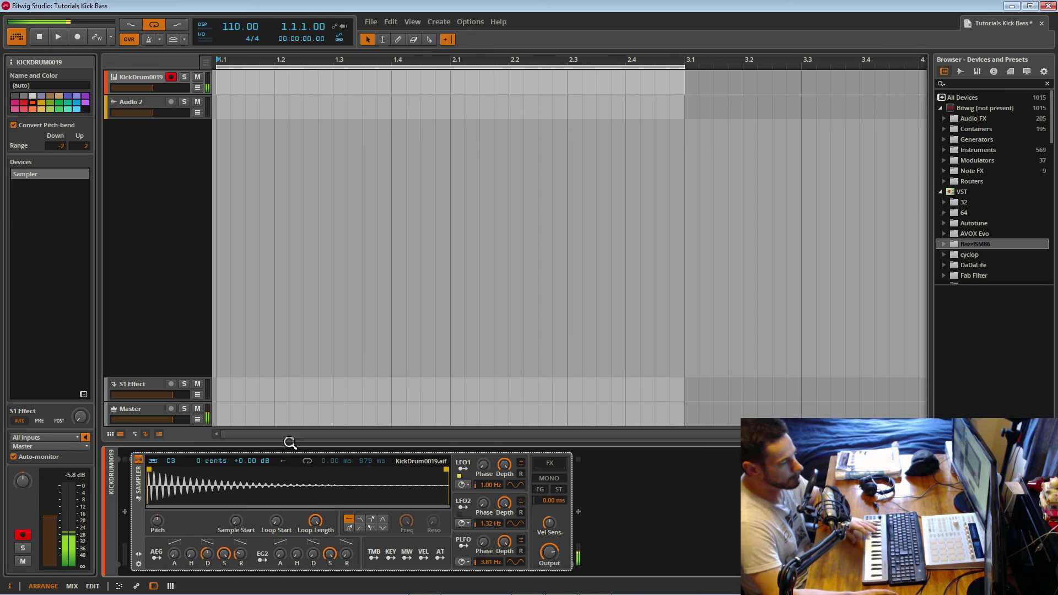
pyautogui.click(580, 511)
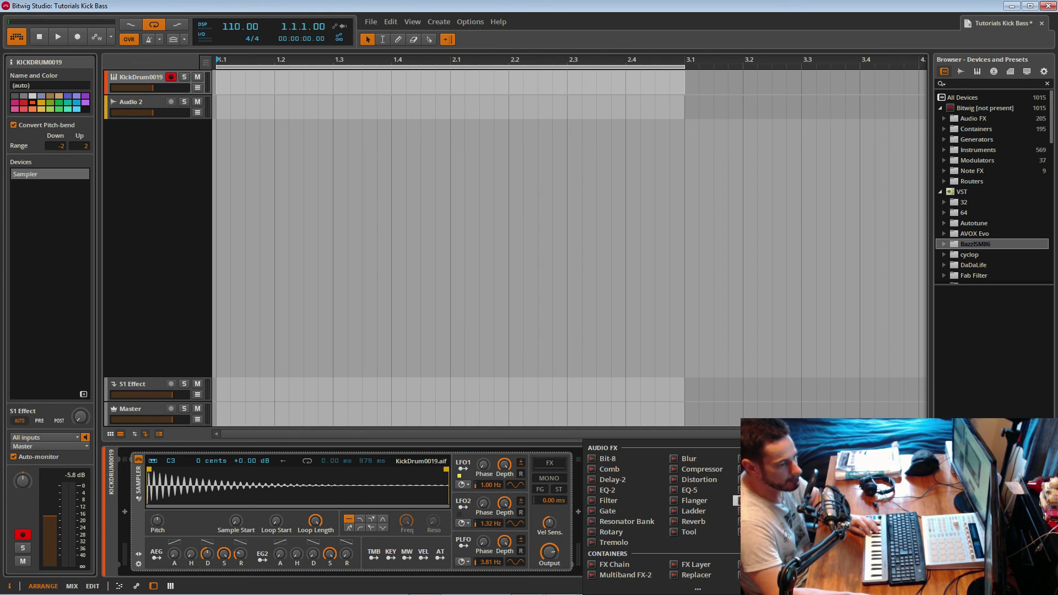
pyautogui.doubleClick(696, 469)
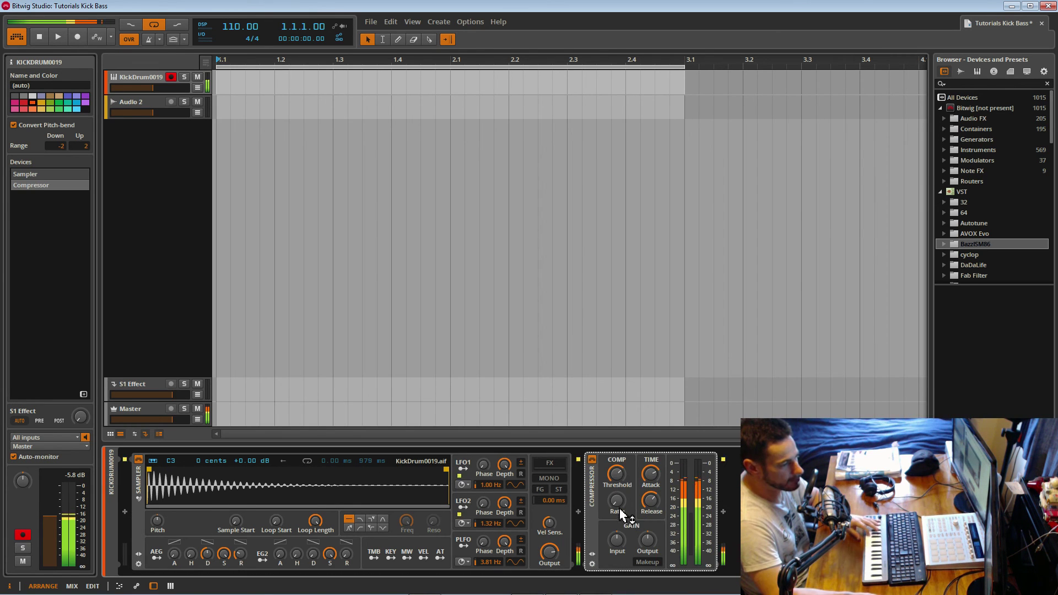
# Step: Load the Kick Compression 2 preset into the Compressor and reset the track's peak level read-out
pyautogui.click(593, 555)
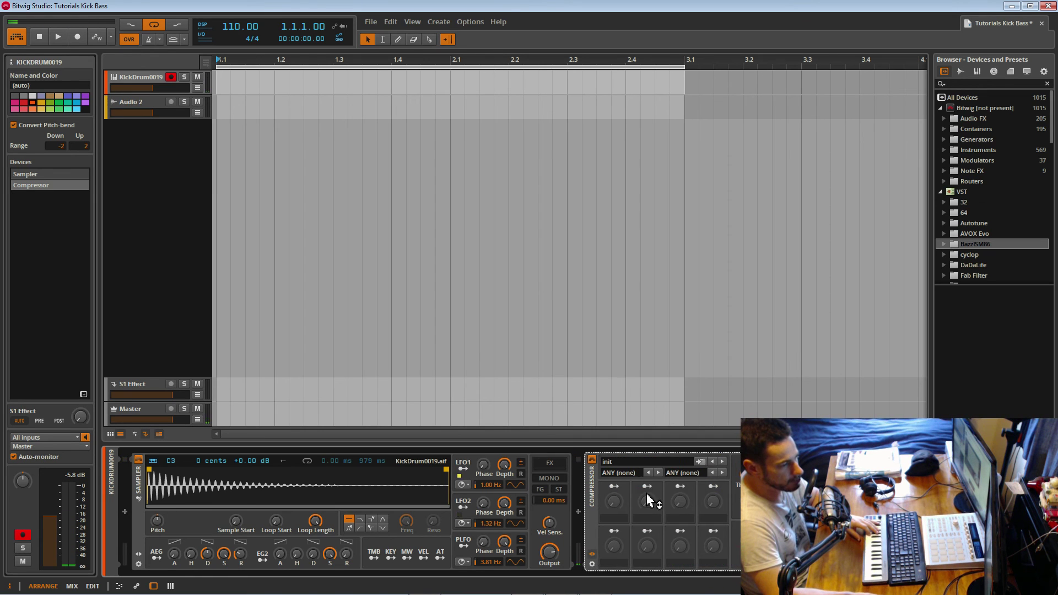
pyautogui.click(654, 465)
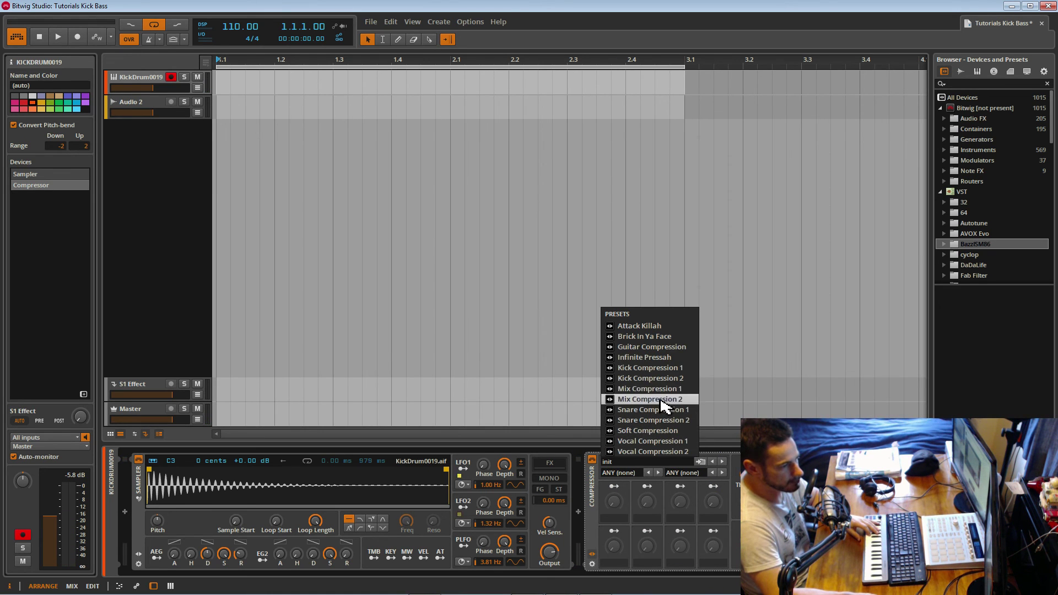
pyautogui.click(650, 379)
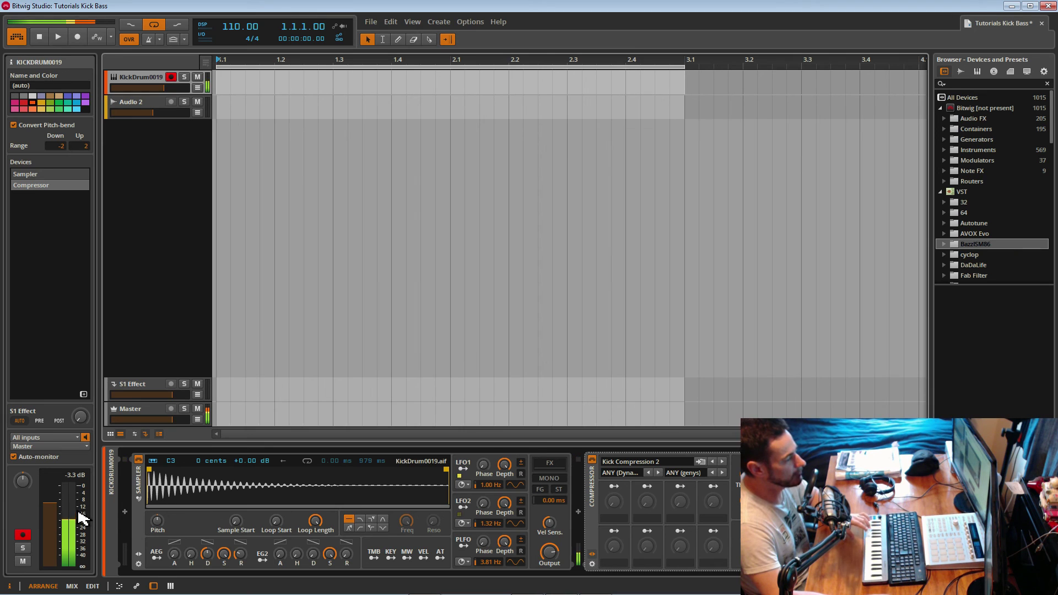
pyautogui.click(73, 476)
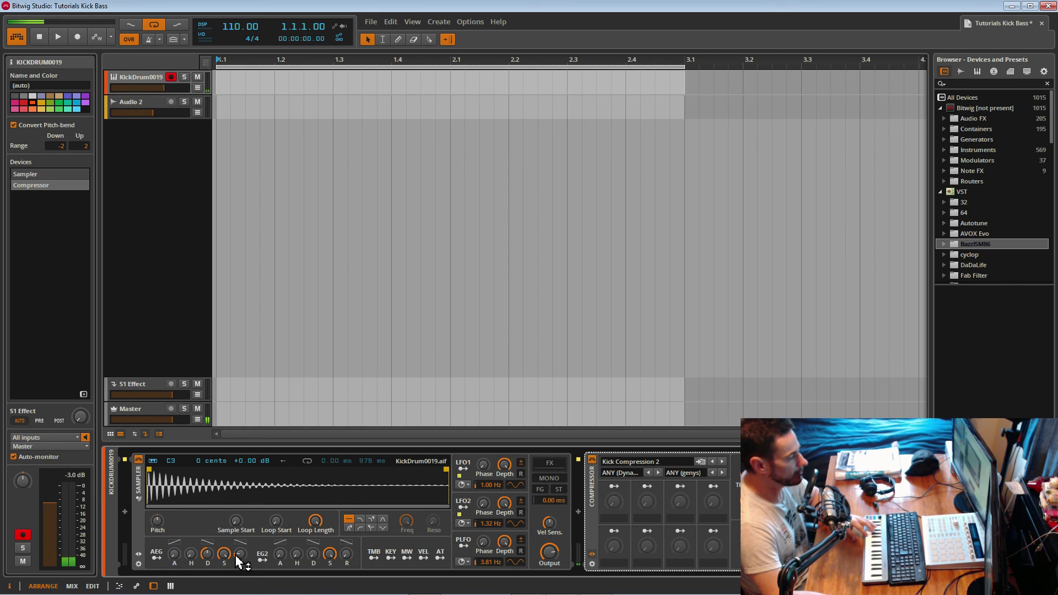
# Step: Lengthen the Sampler's amplitude envelope release, fine-tune its attack, and move the sample start marker past the kick's initial transient
pyautogui.moveTo(236, 556)
pyautogui.mouseDown()
pyautogui.moveTo(238, 529)
pyautogui.moveTo(241, 542)
pyautogui.mouseUp()
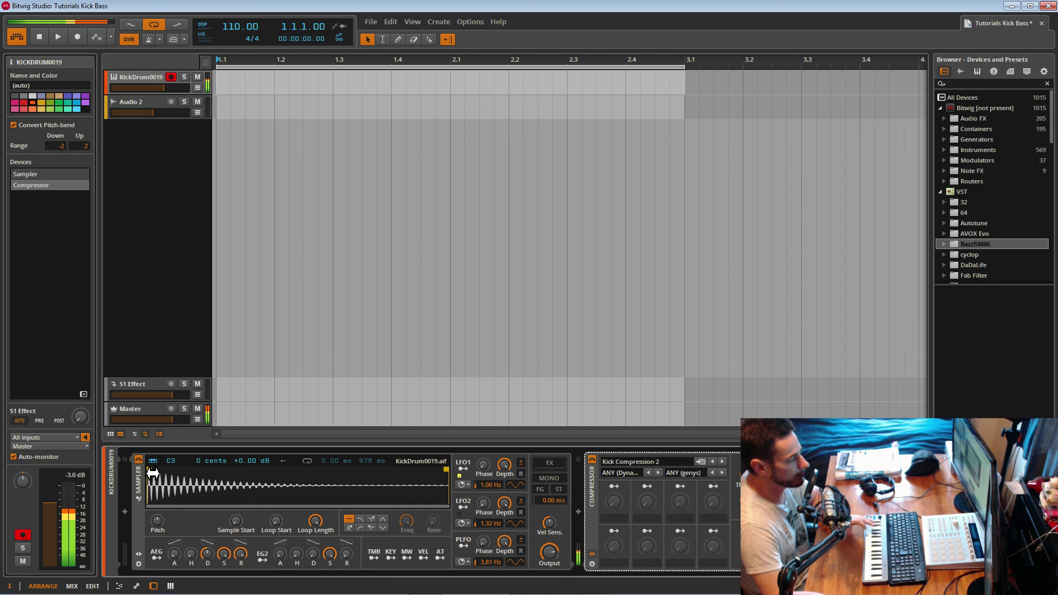
pyautogui.moveTo(150, 472)
pyautogui.mouseDown()
pyautogui.moveTo(175, 473)
pyautogui.moveTo(145, 473)
pyautogui.mouseUp()
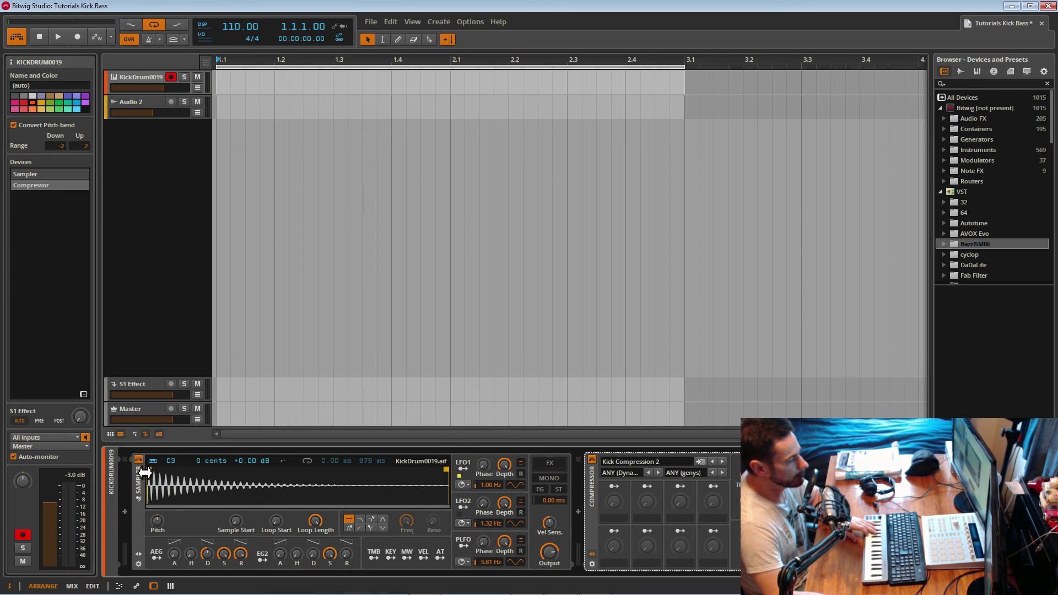
pyautogui.moveTo(236, 521)
pyautogui.mouseDown()
pyautogui.moveTo(236, 507)
pyautogui.moveTo(239, 535)
pyautogui.mouseUp()
pyautogui.doubleClick(236, 524)
pyautogui.moveTo(150, 472); pyautogui.dragTo(165, 473)
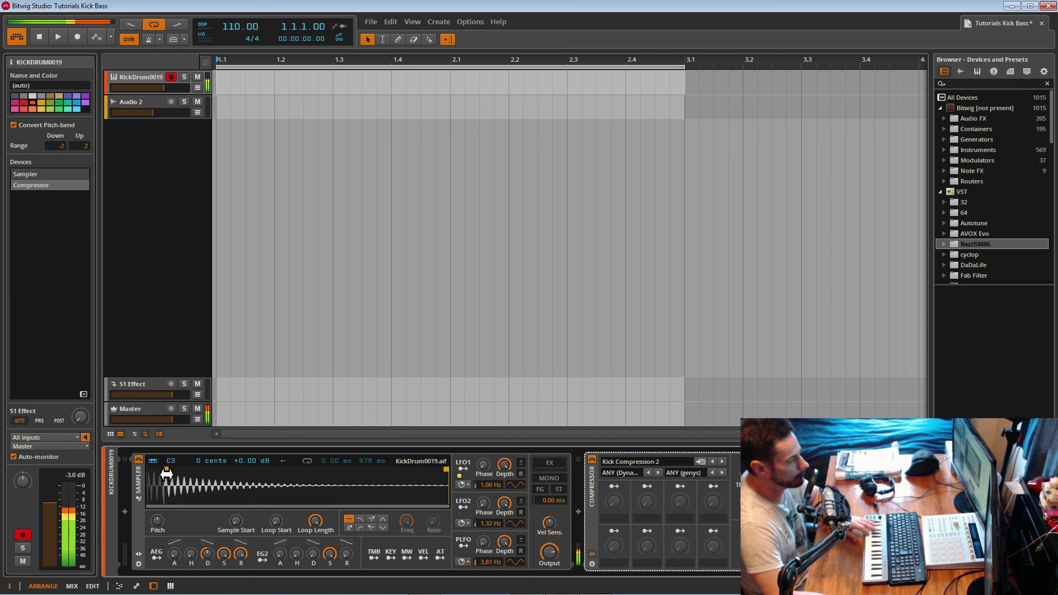
pyautogui.moveTo(165, 474)
pyautogui.mouseDown()
pyautogui.moveTo(226, 473)
pyautogui.moveTo(175, 471)
pyautogui.mouseUp()
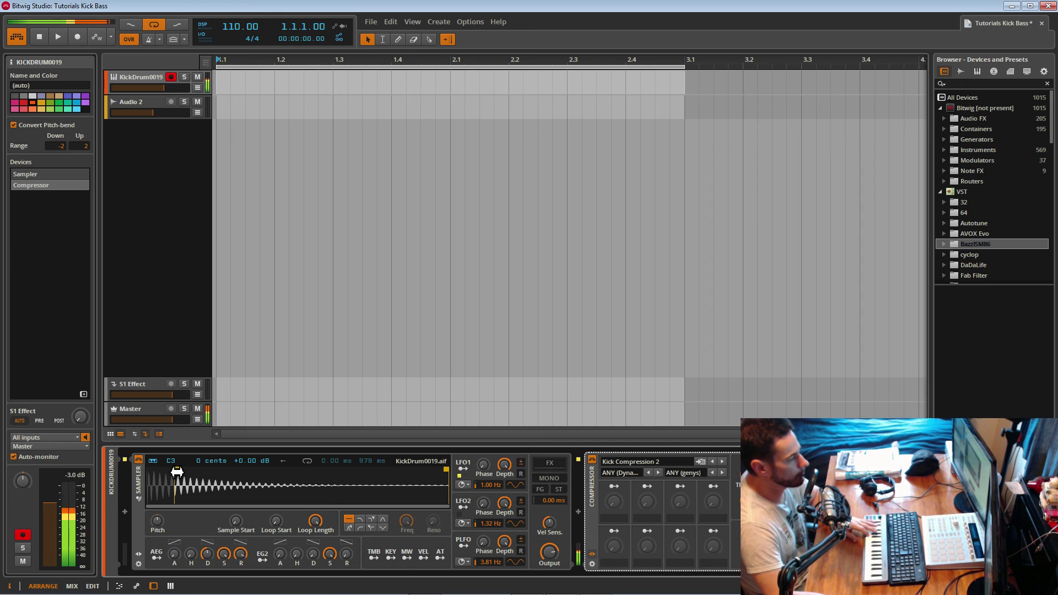
pyautogui.moveTo(174, 555)
pyautogui.mouseDown()
pyautogui.moveTo(175, 531)
pyautogui.moveTo(177, 557)
pyautogui.mouseUp()
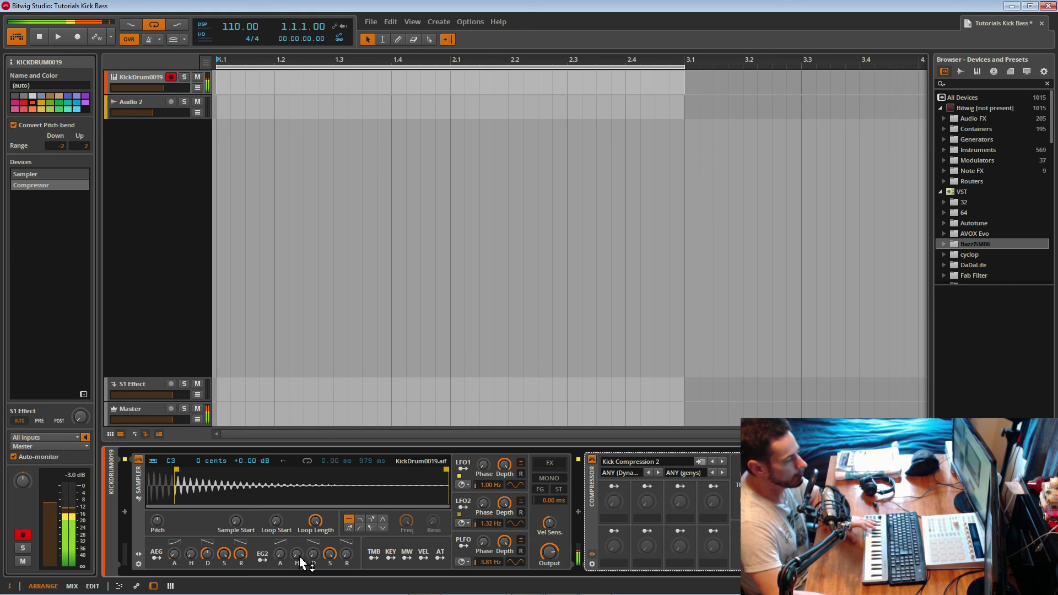
# Step: Insert a Distortion between the Sampler and the Compressor and adjust its mix, low cut and high cut
pyautogui.click(578, 512)
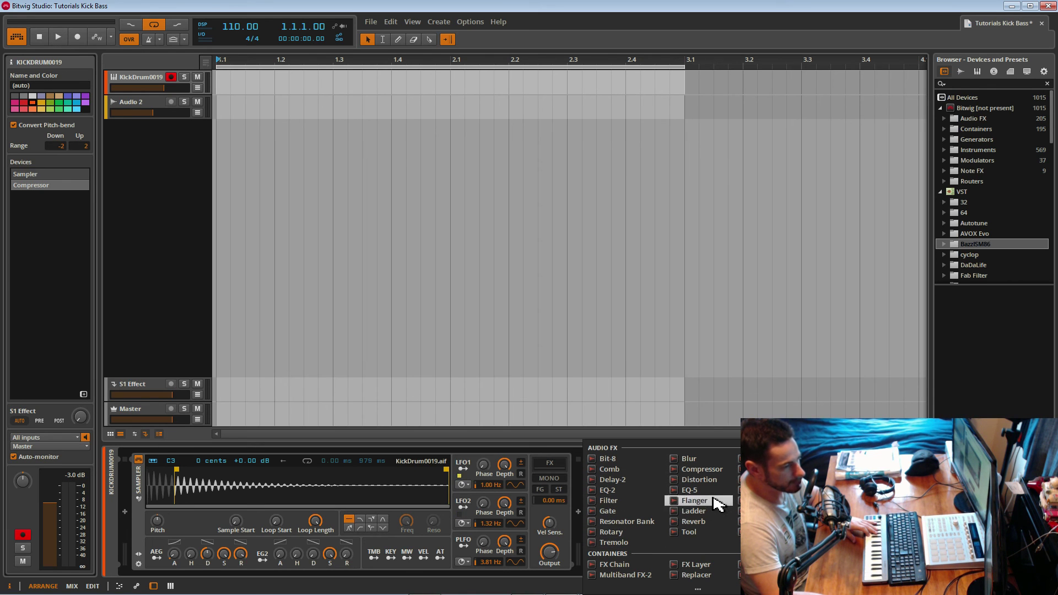
pyautogui.click(715, 480)
pyautogui.moveTo(706, 552); pyautogui.dragTo(706, 585)
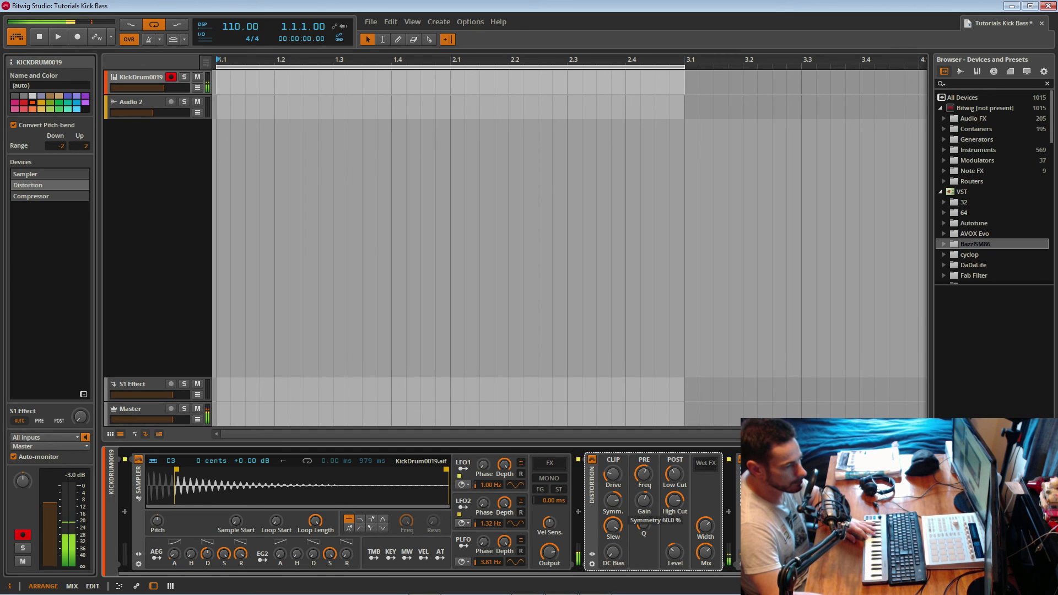
pyautogui.moveTo(679, 498); pyautogui.dragTo(679, 560)
pyautogui.moveTo(676, 475)
pyautogui.mouseDown()
pyautogui.moveTo(676, 449)
pyautogui.moveTo(673, 501)
pyautogui.moveTo(676, 468)
pyautogui.mouseUp()
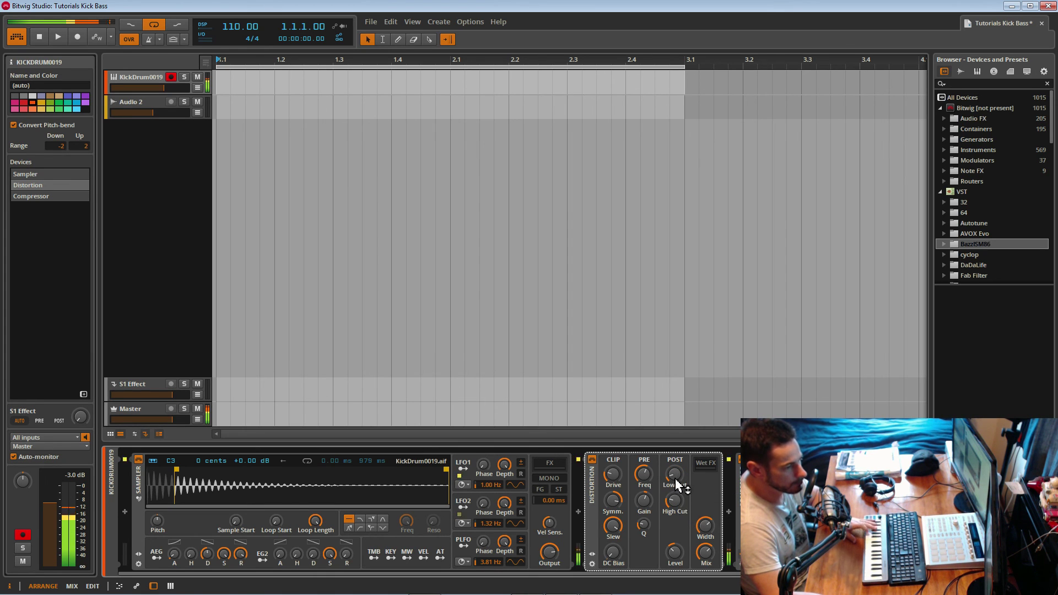
pyautogui.moveTo(689, 512)
pyautogui.mouseDown()
pyautogui.moveTo(689, 503)
pyautogui.moveTo(671, 509)
pyautogui.mouseUp()
# Step: Compare the Distortion with bypass, fine-tune its mix and a drive of about +19 dB, and save the project
pyautogui.click(591, 459)
pyautogui.click(592, 459)
pyautogui.moveTo(705, 554); pyautogui.dragTo(706, 551)
pyautogui.moveTo(614, 501); pyautogui.dragTo(614, 468)
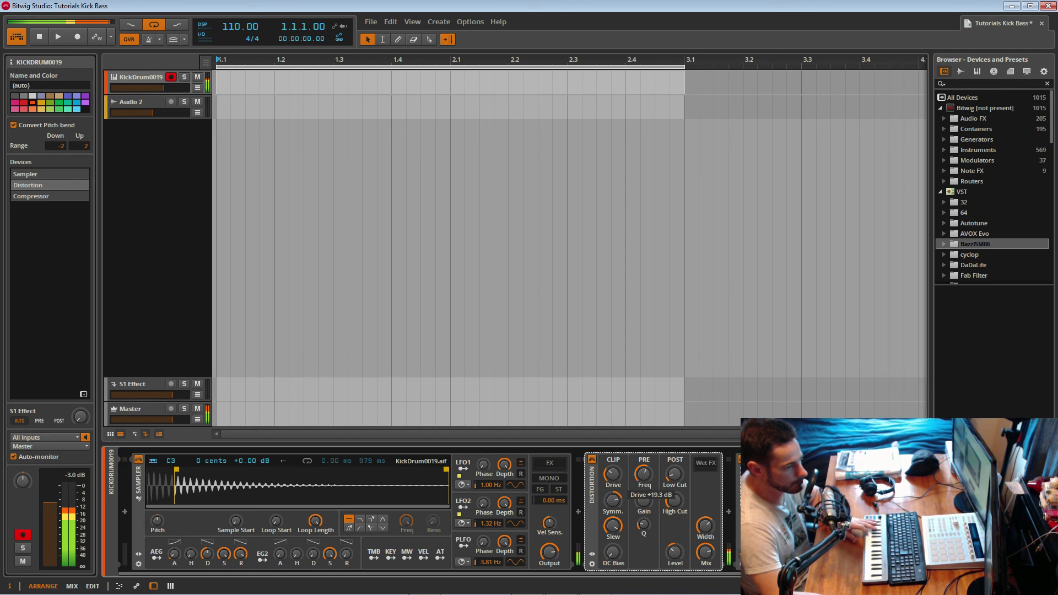
pyautogui.moveTo(614, 474); pyautogui.dragTo(614, 477)
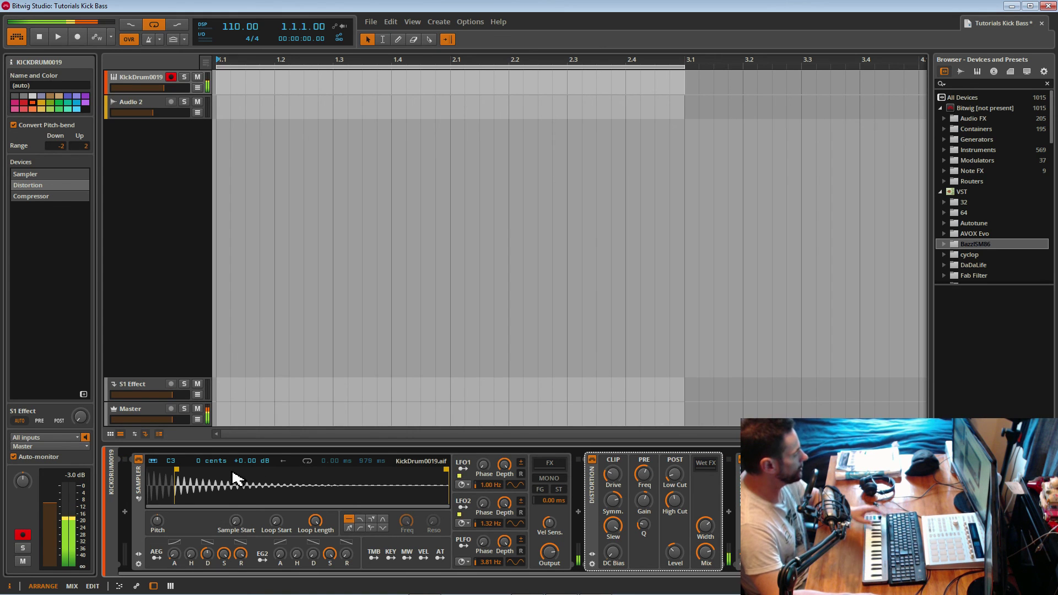
pyautogui.hotkey('ctrl', 's')
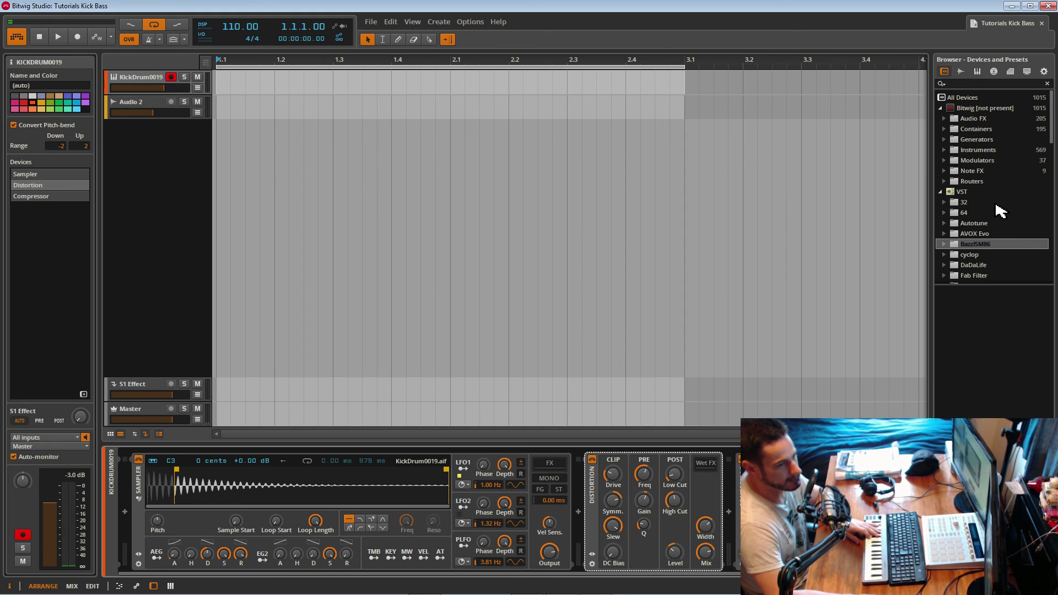
# Step: Switch the browser to samples and clear the "808 kick" search term
pyautogui.click(960, 72)
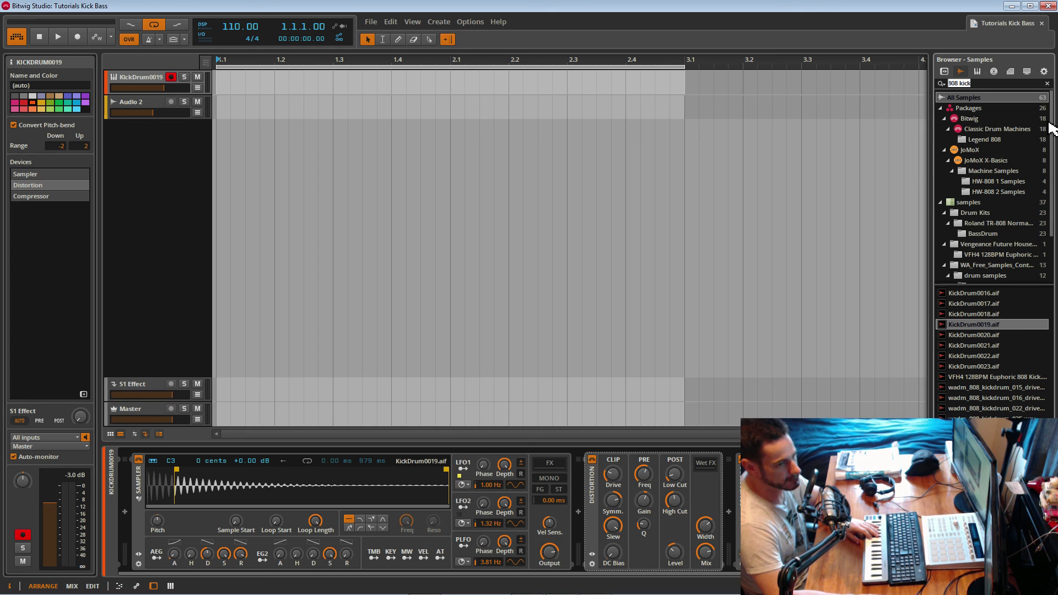
pyautogui.moveTo(1052, 127)
pyautogui.mouseDown()
pyautogui.moveTo(1052, 246)
pyautogui.moveTo(1051, 124)
pyautogui.mouseUp()
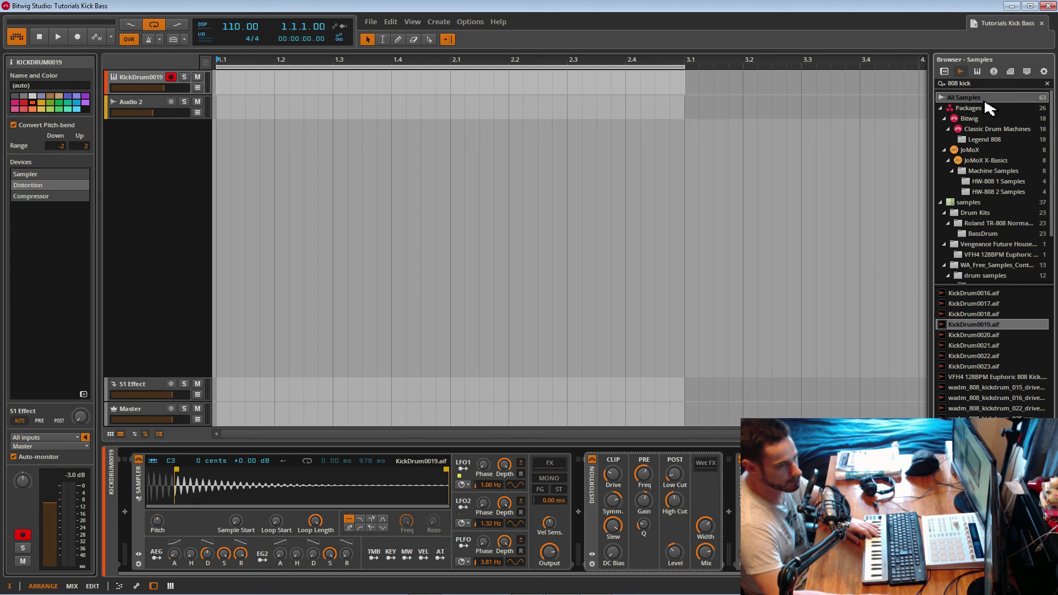
pyautogui.press('BackSpace')
pyautogui.press('BackSpace')
pyautogui.press('BackSpace')
pyautogui.press('BackSpace')
pyautogui.press('BackSpace')
pyautogui.press('BackSpace')
pyautogui.press('BackSpace')
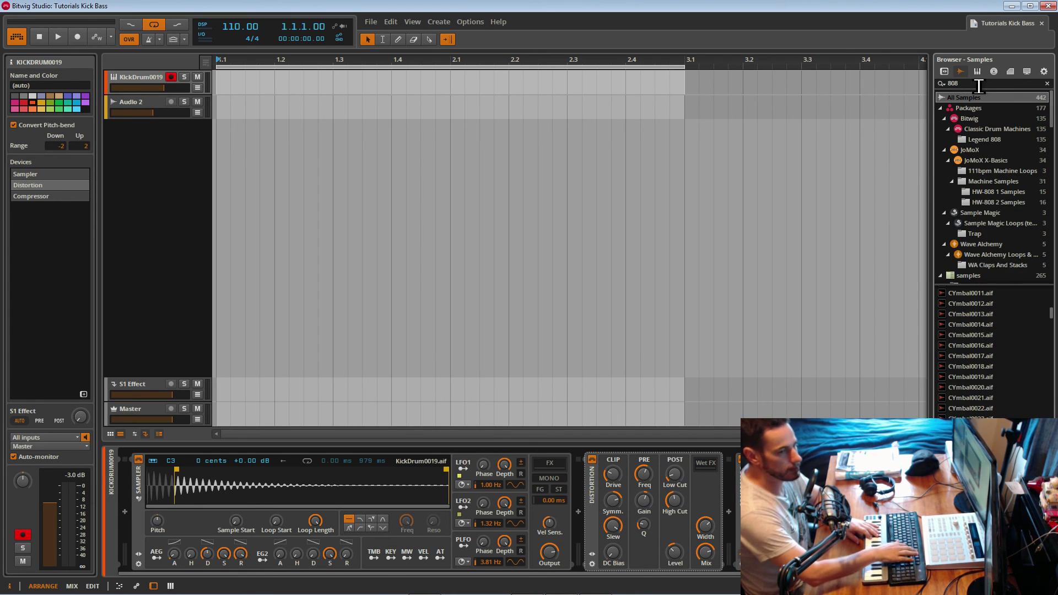
pyautogui.press('BackSpace')
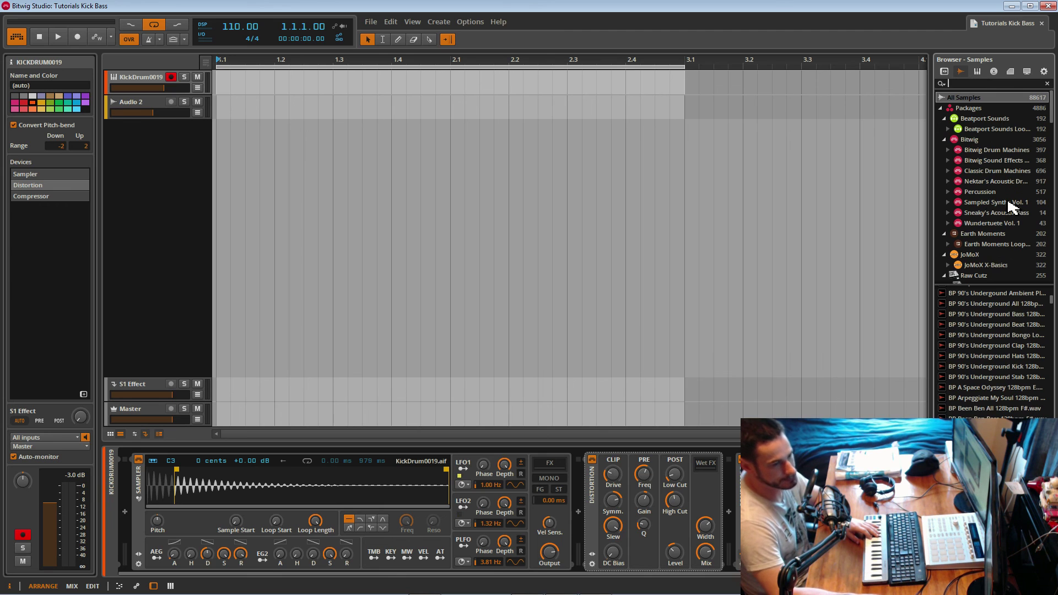
# Step: Widen the browser, expand the Vengeance Minimal House folder, and show the samples in VMH1 Bassdrums
pyautogui.moveTo(1051, 122); pyautogui.dragTo(1049, 265)
pyautogui.moveTo(933, 267); pyautogui.dragTo(841, 270)
pyautogui.click(944, 182)
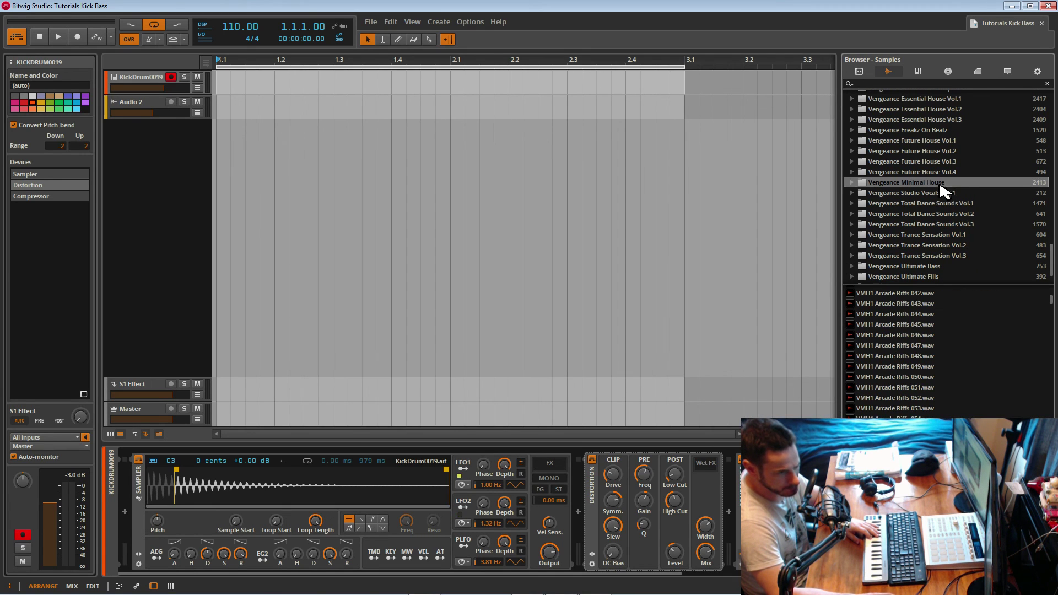
pyautogui.scroll(-10, 913, 389)
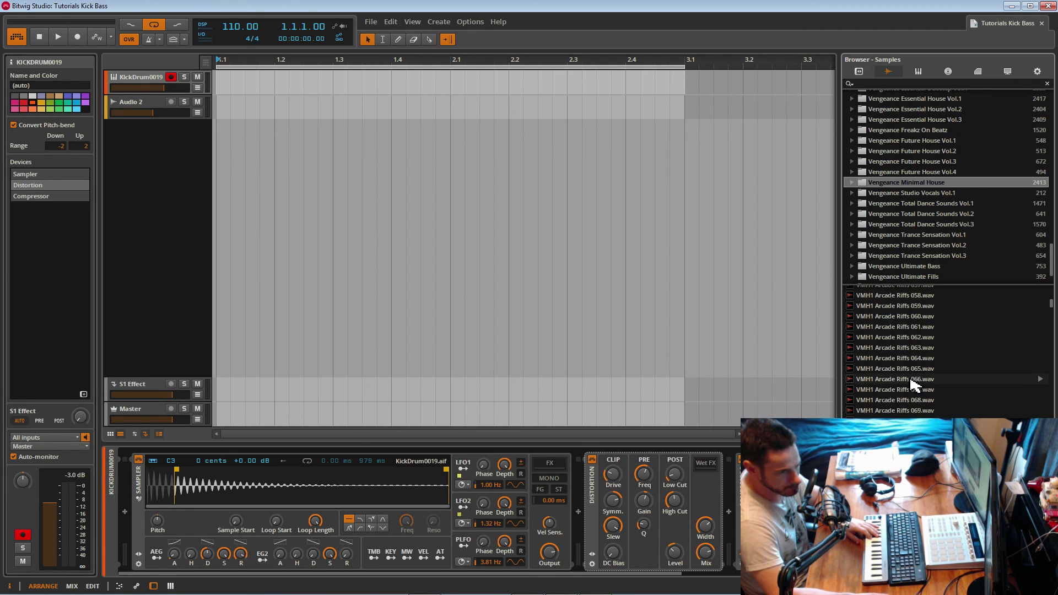
pyautogui.doubleClick(868, 182)
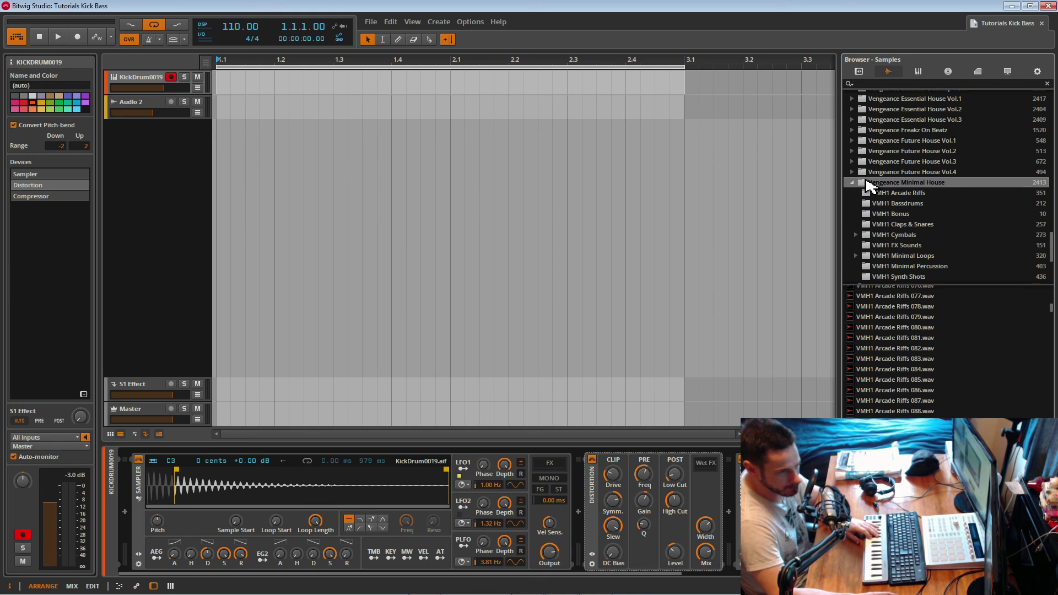
pyautogui.scroll(-2, 873, 234)
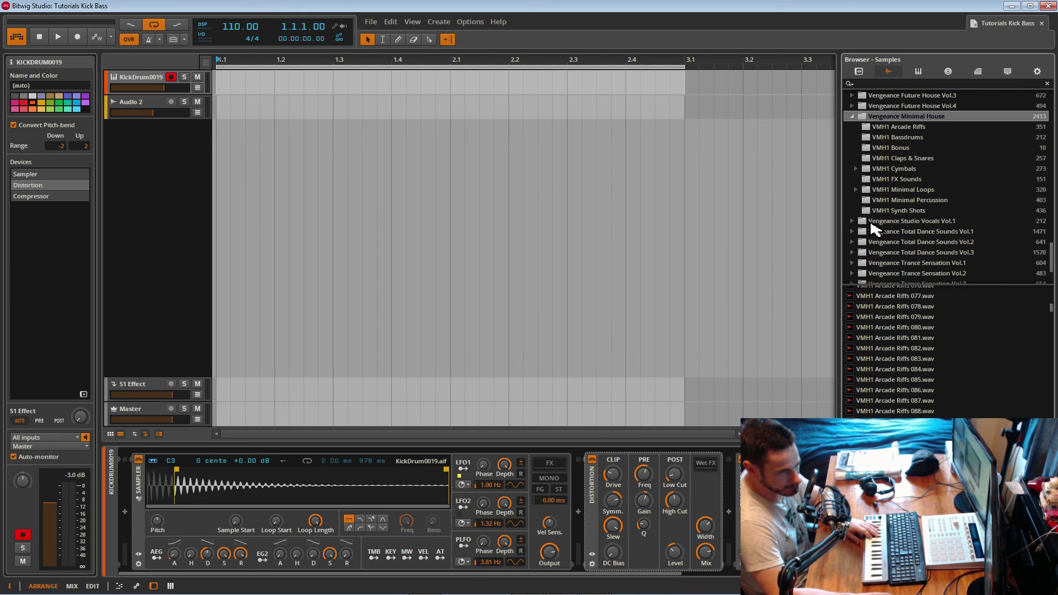
pyautogui.click(872, 137)
# Step: Audition the kick samples in the VMH1 Bassdrums folder, including 077 and those from 061 through VMH1 Bassdrums 072.wav
pyautogui.click(860, 299)
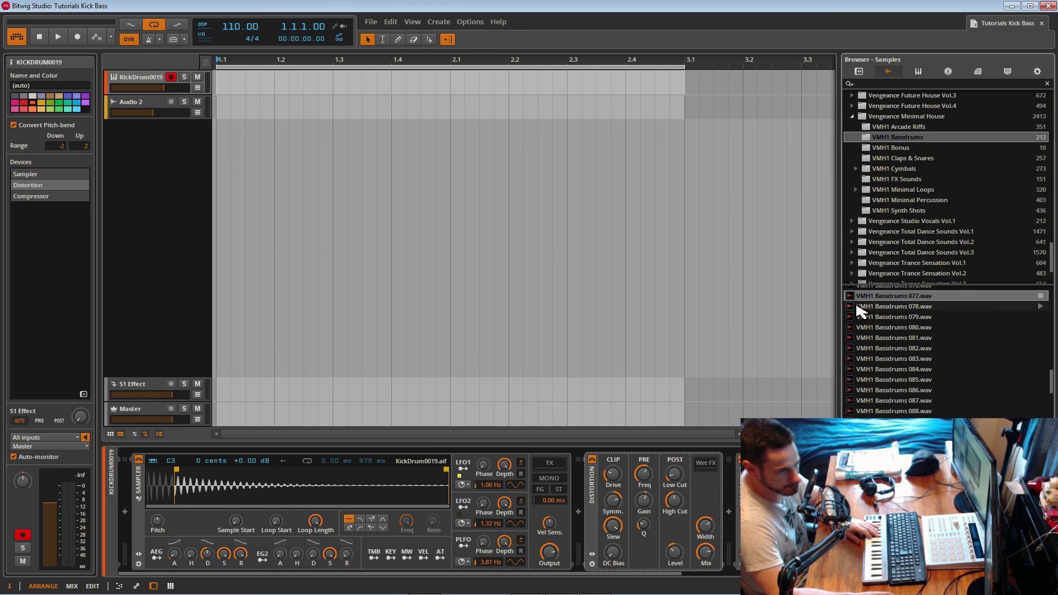
pyautogui.scroll(4, 860, 310)
pyautogui.click(872, 304)
pyautogui.scroll(1, 872, 298)
pyautogui.click(869, 296)
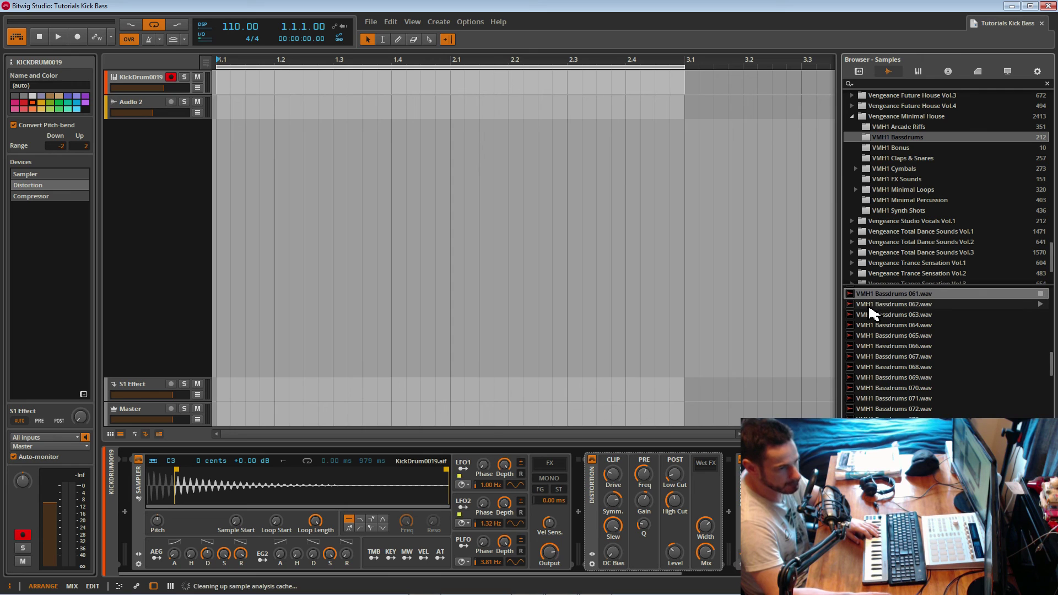
pyautogui.click(869, 307)
pyautogui.click(872, 297)
pyautogui.click(876, 315)
pyautogui.click(879, 294)
pyautogui.click(887, 337)
pyautogui.click(890, 297)
pyautogui.click(892, 336)
pyautogui.click(891, 355)
pyautogui.click(890, 366)
pyautogui.click(892, 358)
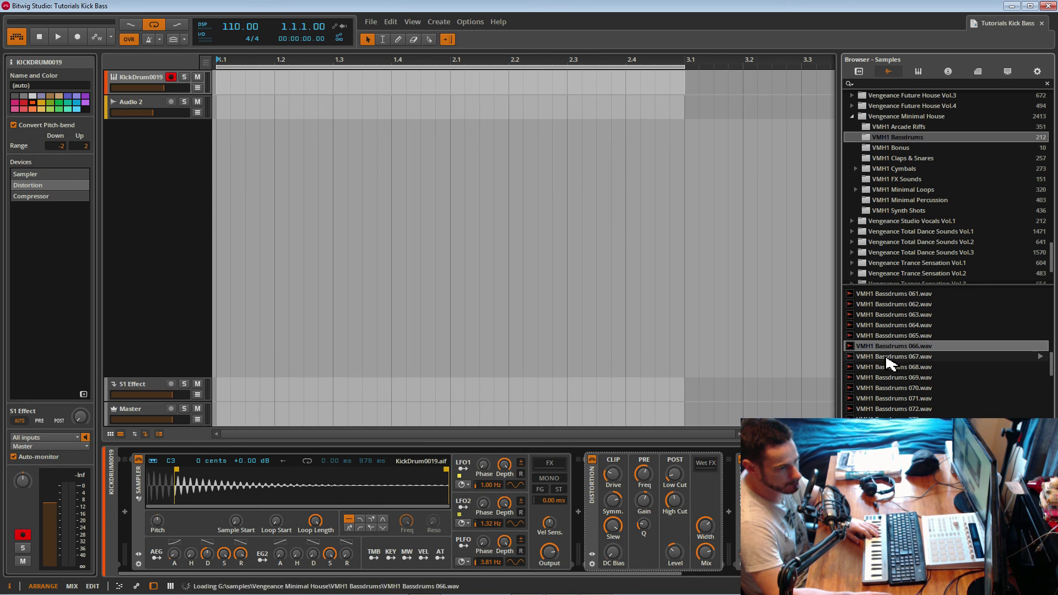
pyautogui.click(888, 368)
pyautogui.click(889, 378)
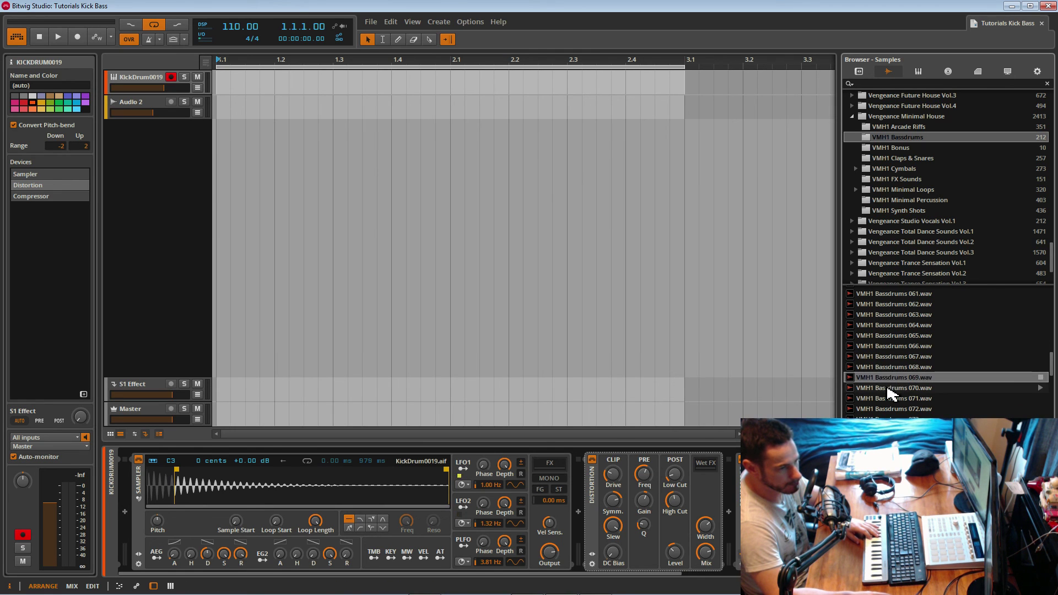
pyautogui.click(891, 389)
pyautogui.press('Down')
pyautogui.press('Down')
pyautogui.press('Down')
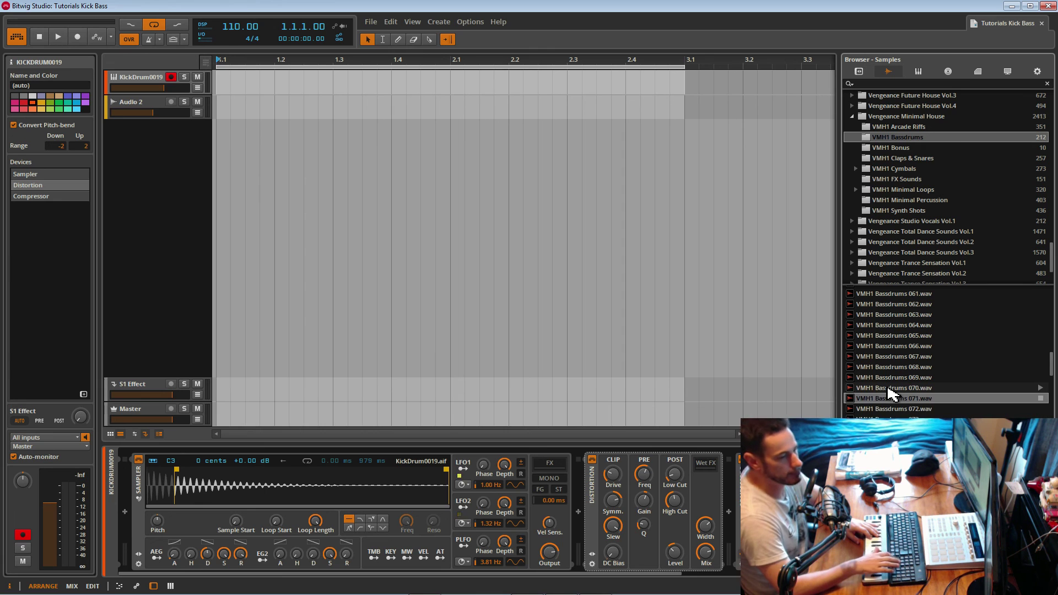
pyautogui.press('Up')
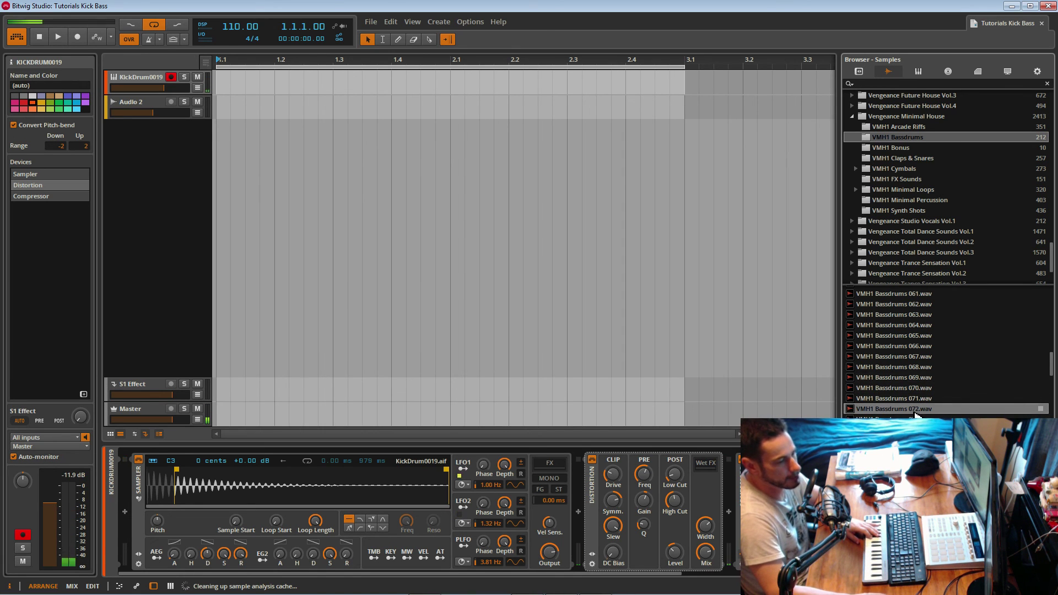
# Step: Create an empty one-bar clip at bar 1 on the Audio 2 track and open it for detailed editing
pyautogui.click(231, 93)
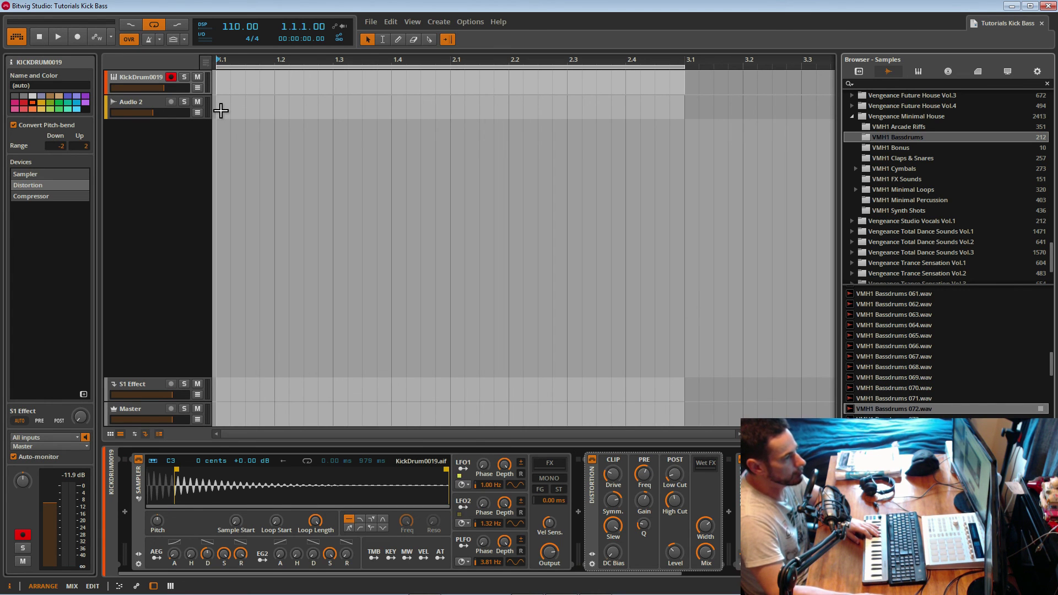
pyautogui.click(142, 108)
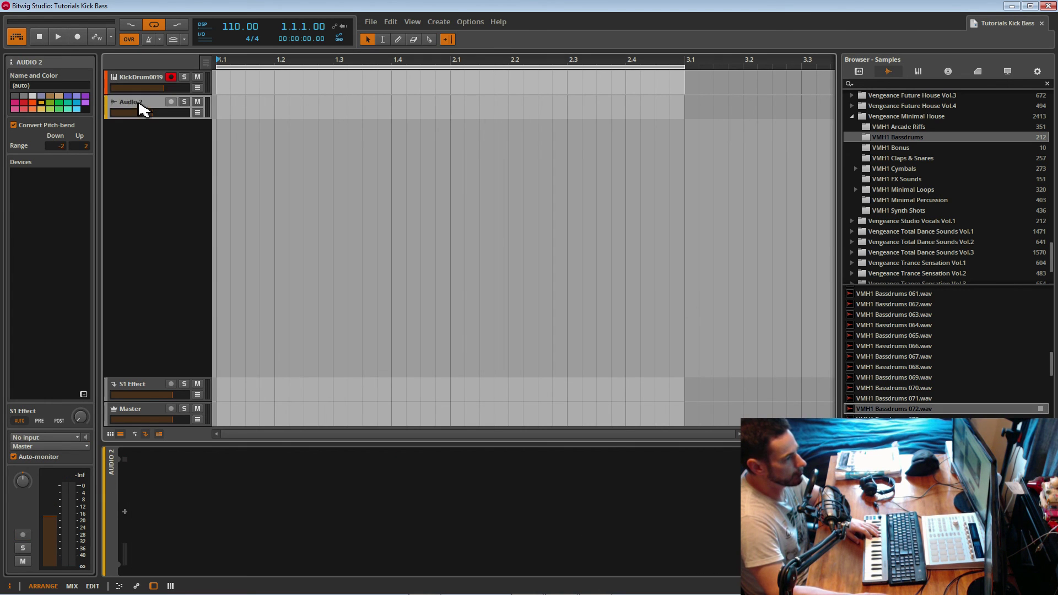
pyautogui.doubleClick(223, 108)
pyautogui.doubleClick(292, 112)
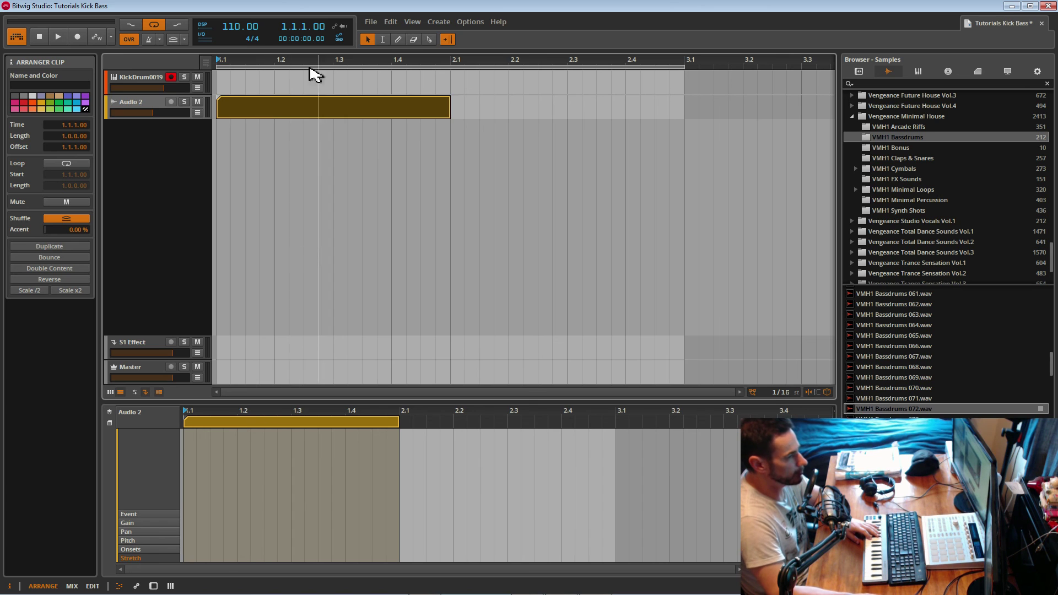
pyautogui.doubleClick(287, 114)
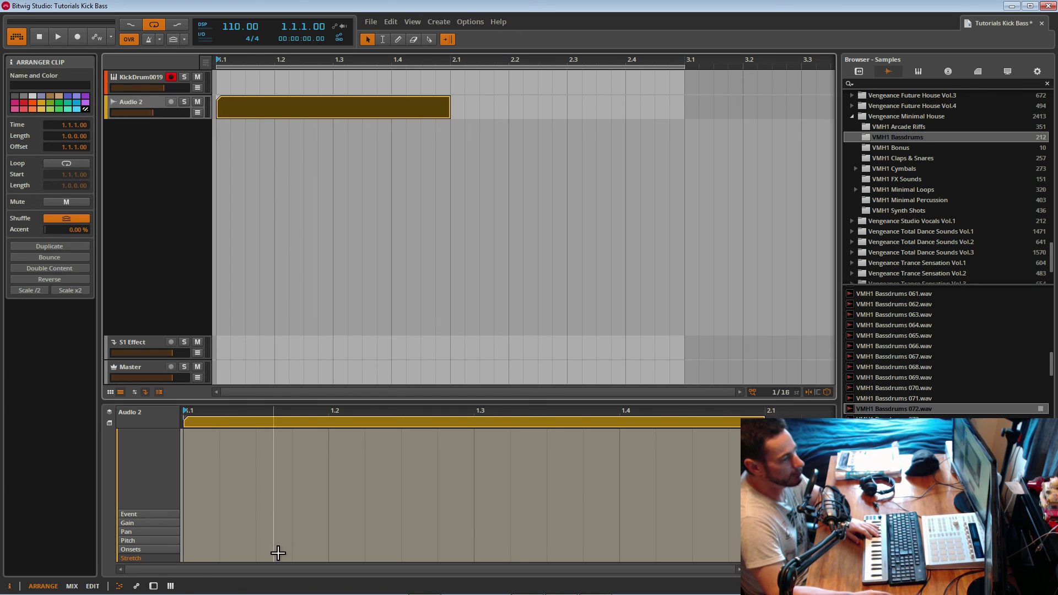
# Step: Place VMH1 Bassdrums 072.wav at the start of the Audio 2 clip and play it back
pyautogui.moveTo(851, 411); pyautogui.dragTo(188, 432)
pyautogui.press('space')
pyautogui.press('space')
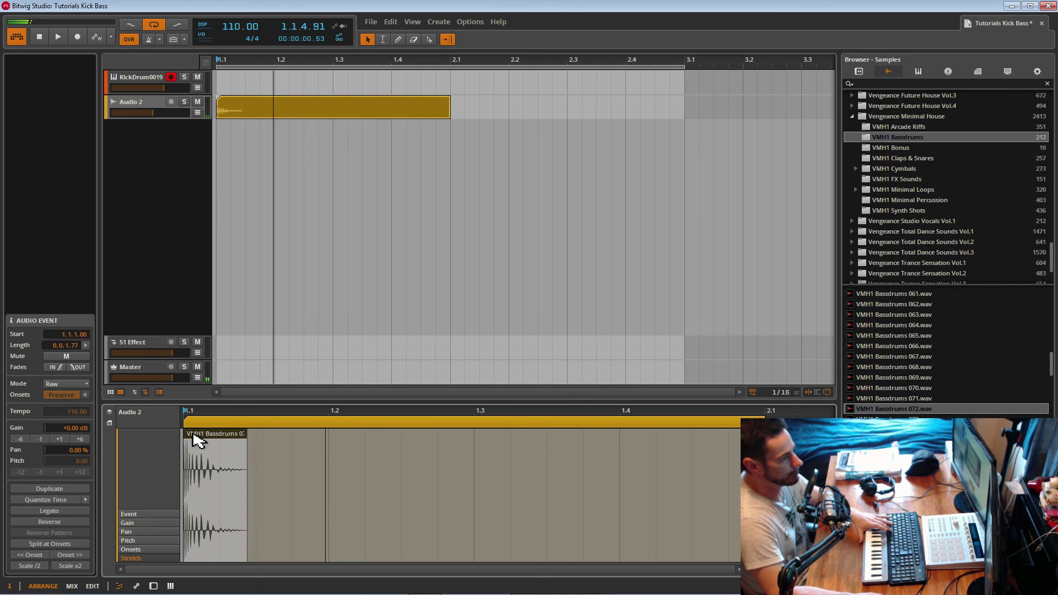
pyautogui.press('space')
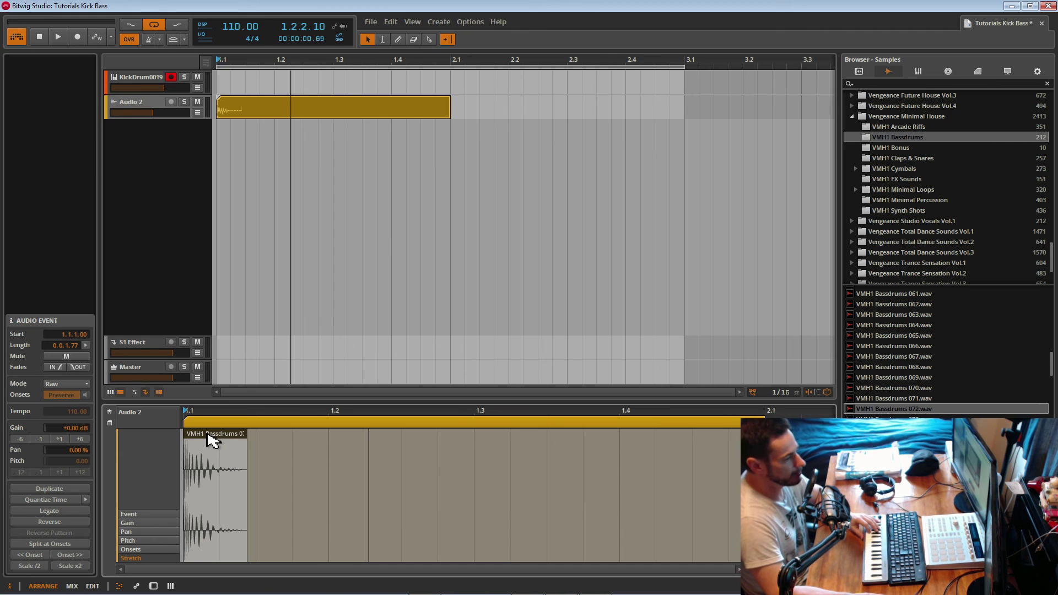
# Step: Duplicate the kick event within the Audio 2 clip so one kick falls on each beat from 1.1 to 1.4
pyautogui.moveTo(329, 454); pyautogui.dragTo(190, 437)
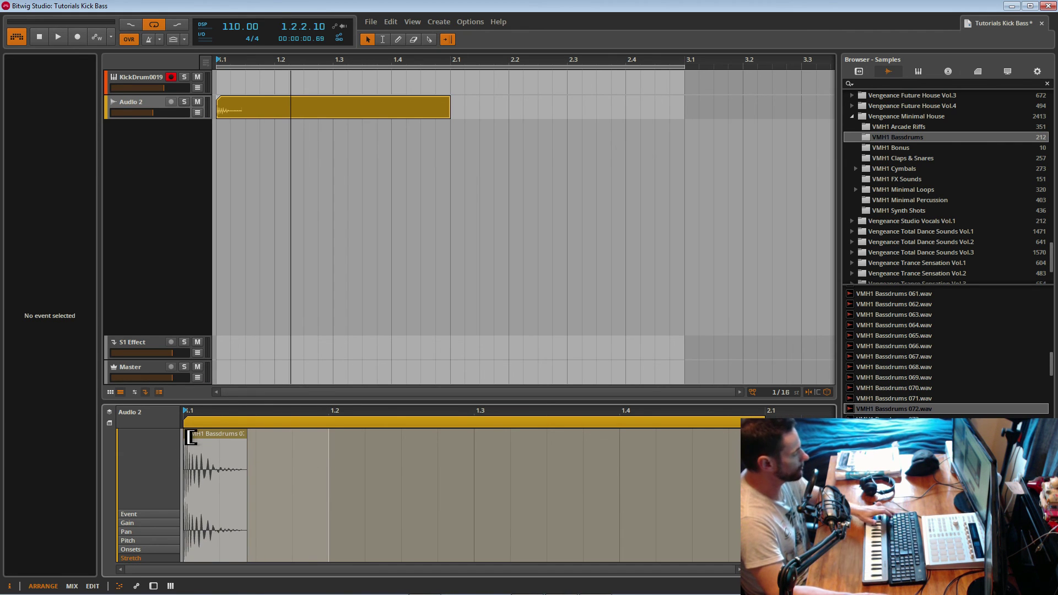
pyautogui.click(200, 434)
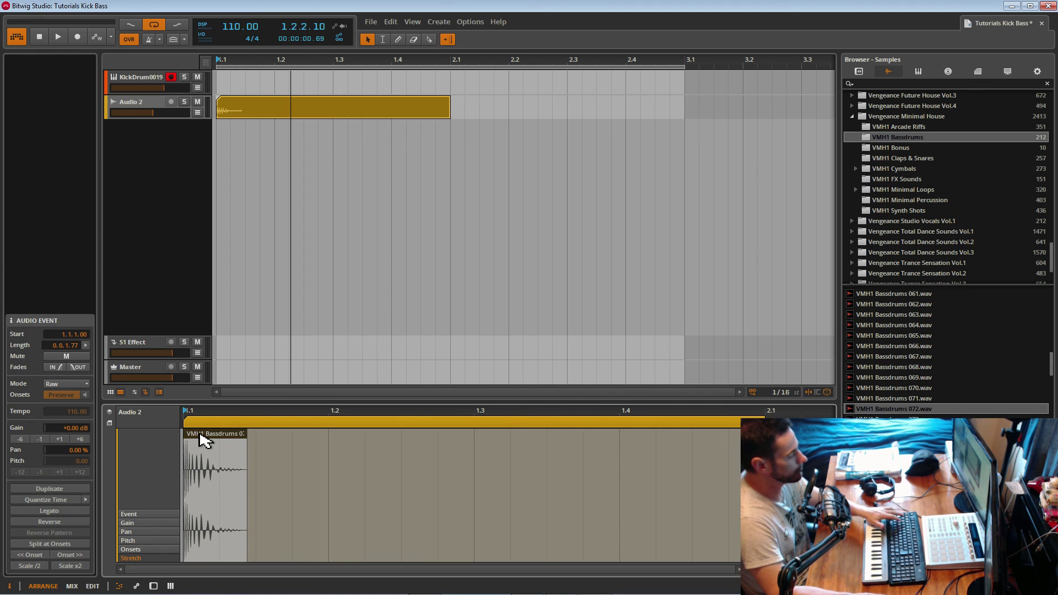
pyautogui.hotkey('ctrl', 'd')
pyautogui.moveTo(272, 434); pyautogui.dragTo(639, 442)
pyautogui.click(416, 481)
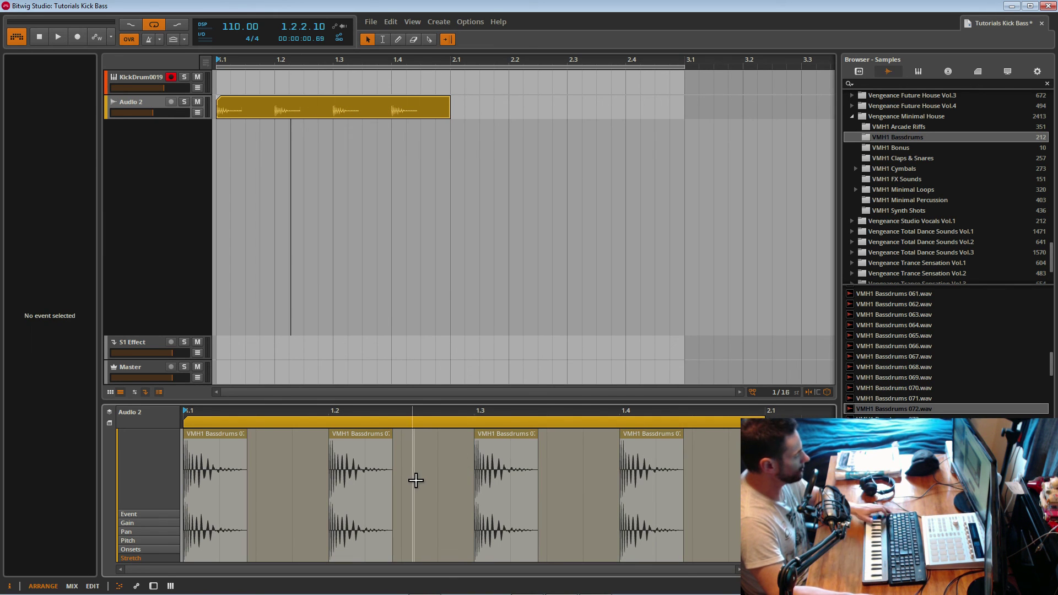
# Step: Select all kick events, check the Quantize Time options without applying them, and play the pattern
pyautogui.hotkey('ctrl', 'a')
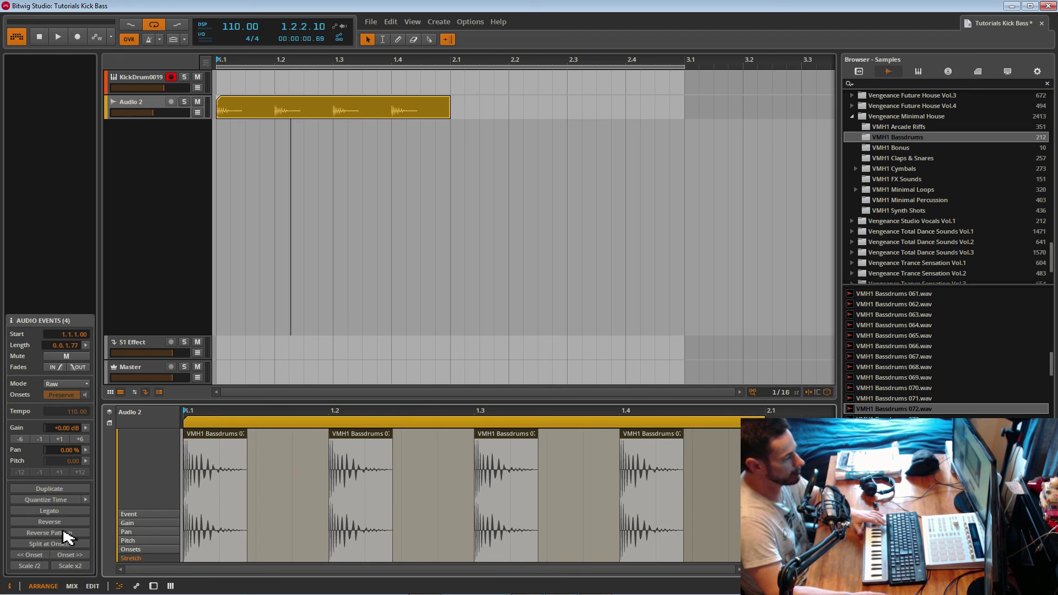
pyautogui.click(89, 502)
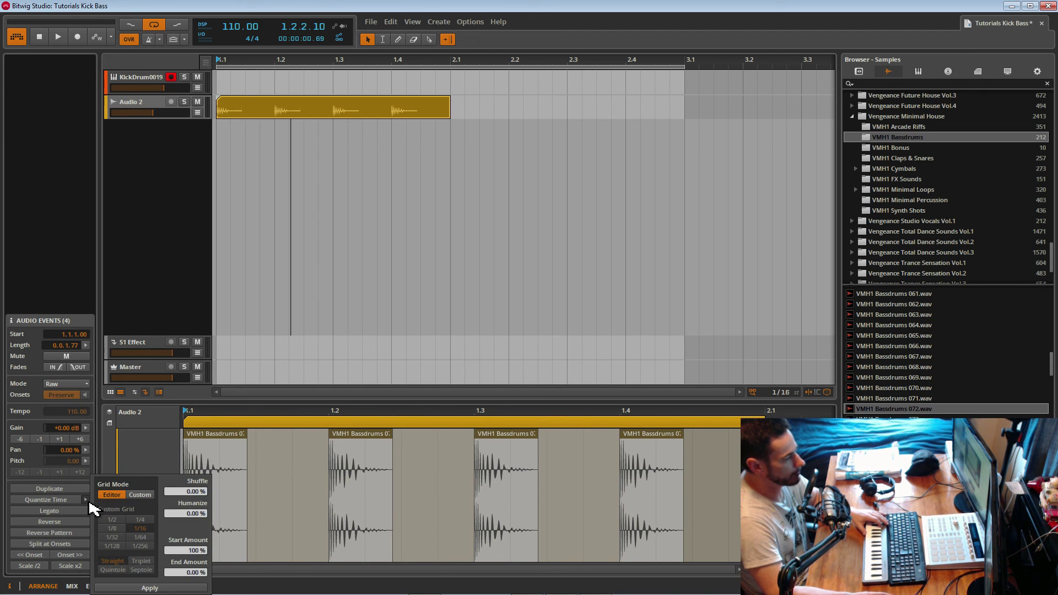
pyautogui.click(146, 447)
pyautogui.press('space')
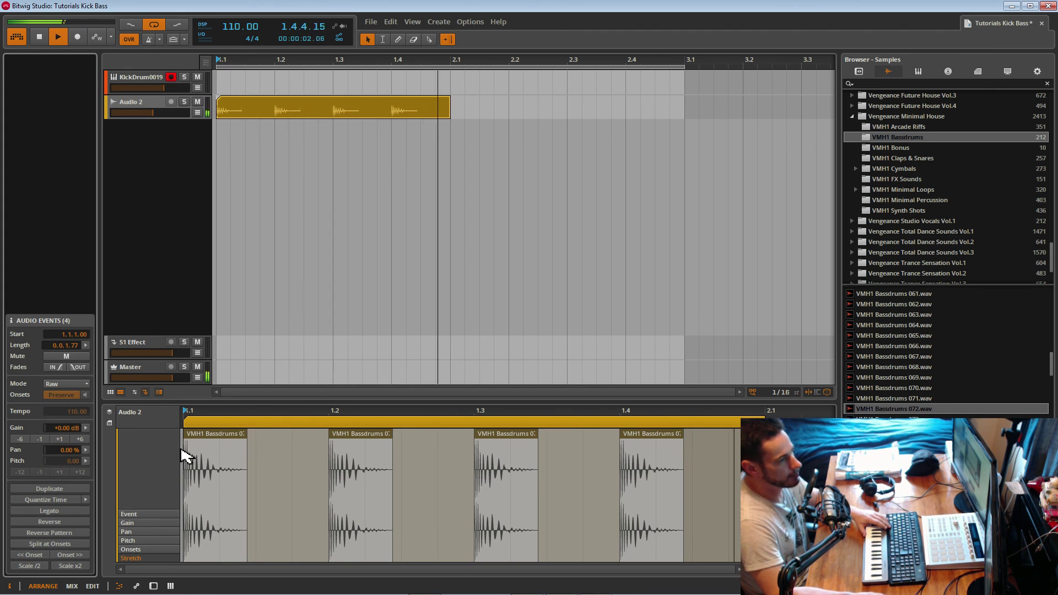
pyautogui.press('space')
# Step: Set the project tempo to 120 BPM, check the kick pattern in playback, and save the project
pyautogui.moveTo(246, 37); pyautogui.dragTo(246, 33)
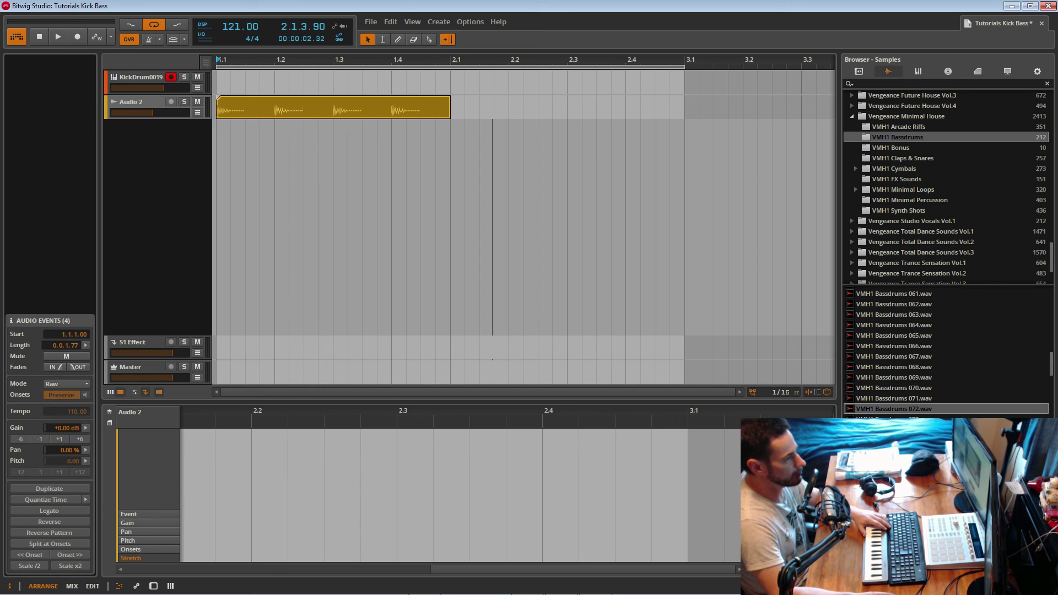
pyautogui.press('space')
pyautogui.moveTo(240, 26); pyautogui.dragTo(234, 32)
pyautogui.press('space')
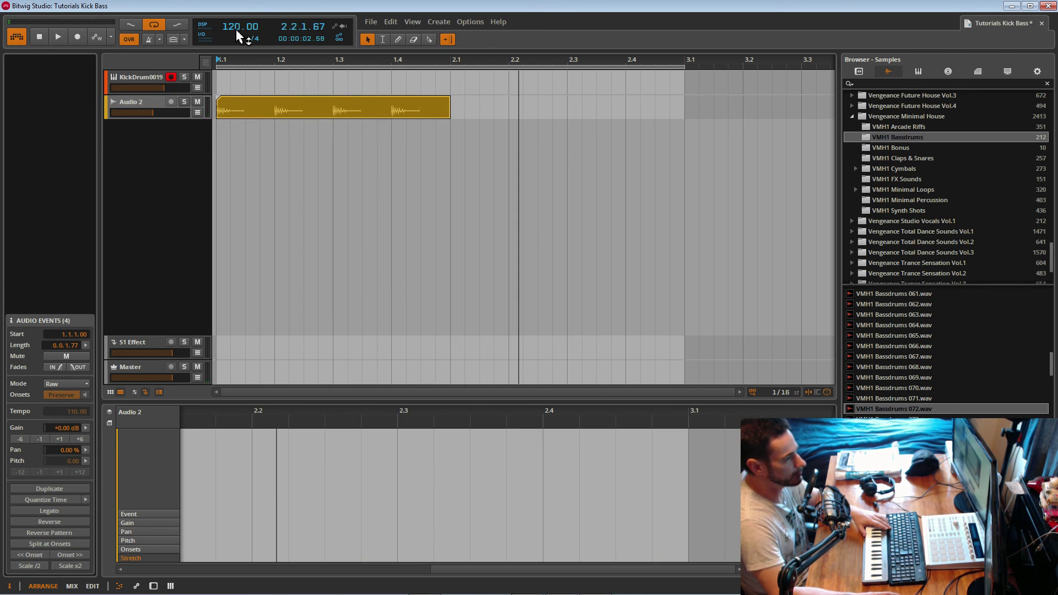
pyautogui.press('space')
pyautogui.press('space')
pyautogui.hotkey('ctrl', 's')
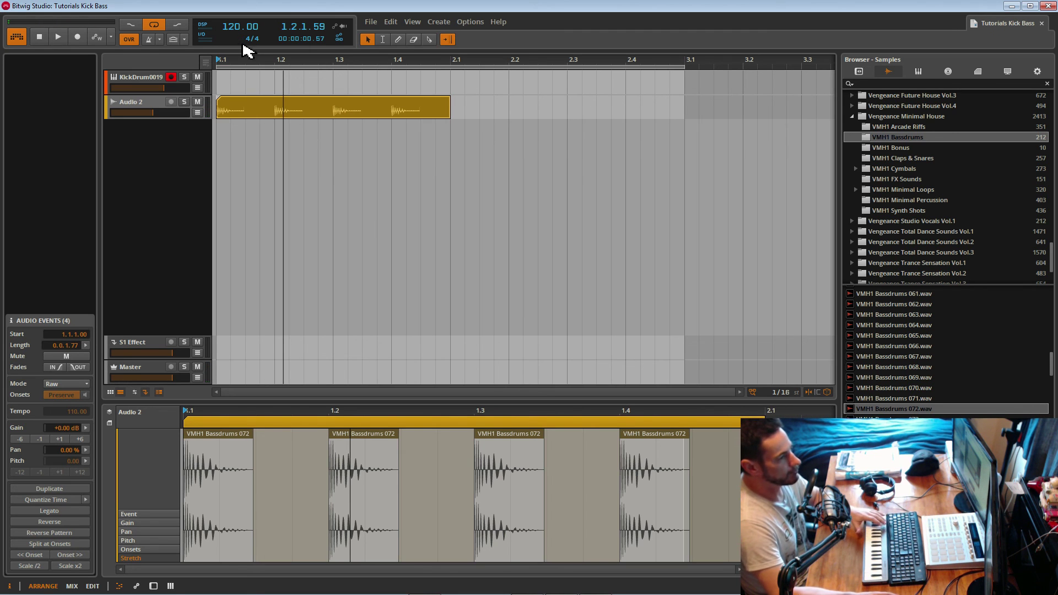
# Step: Play the KickDrum0019 bass over the kick pattern and extend the looping Audio 2 clip to two bars
pyautogui.click(138, 88)
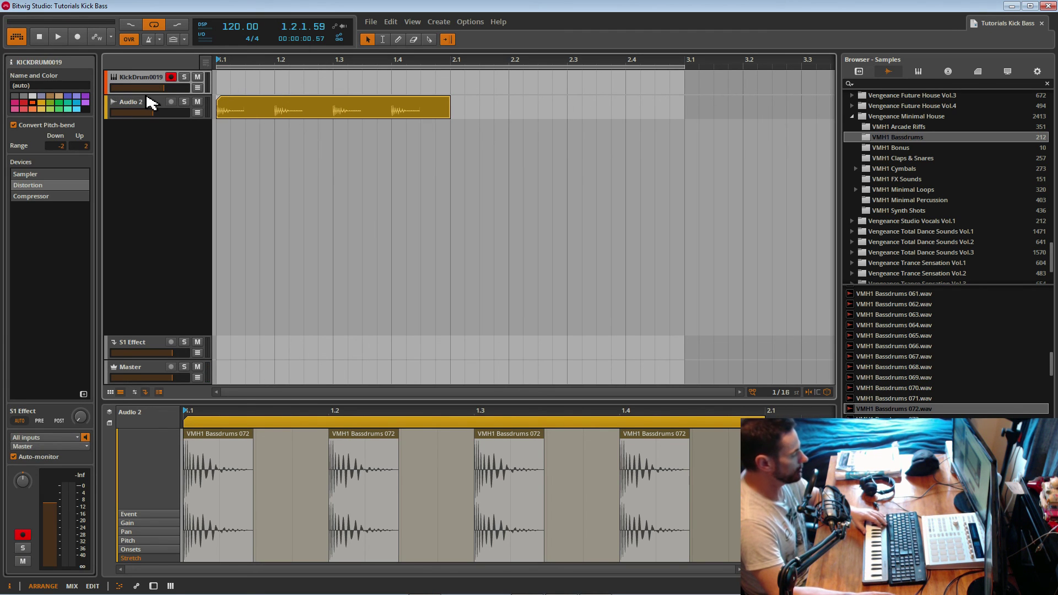
pyautogui.press('space')
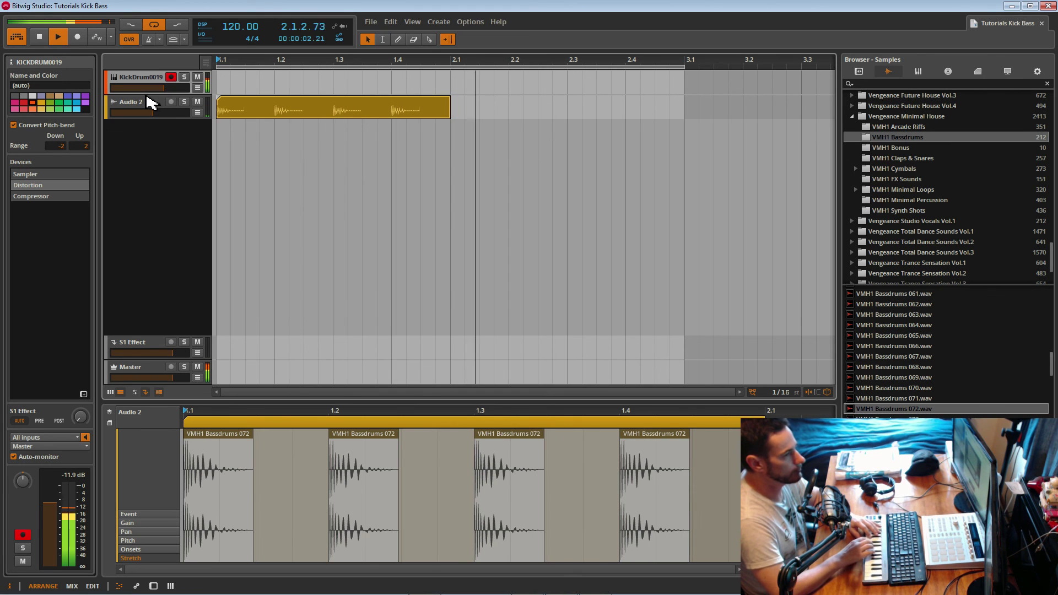
pyautogui.moveTo(448, 117); pyautogui.dragTo(689, 143)
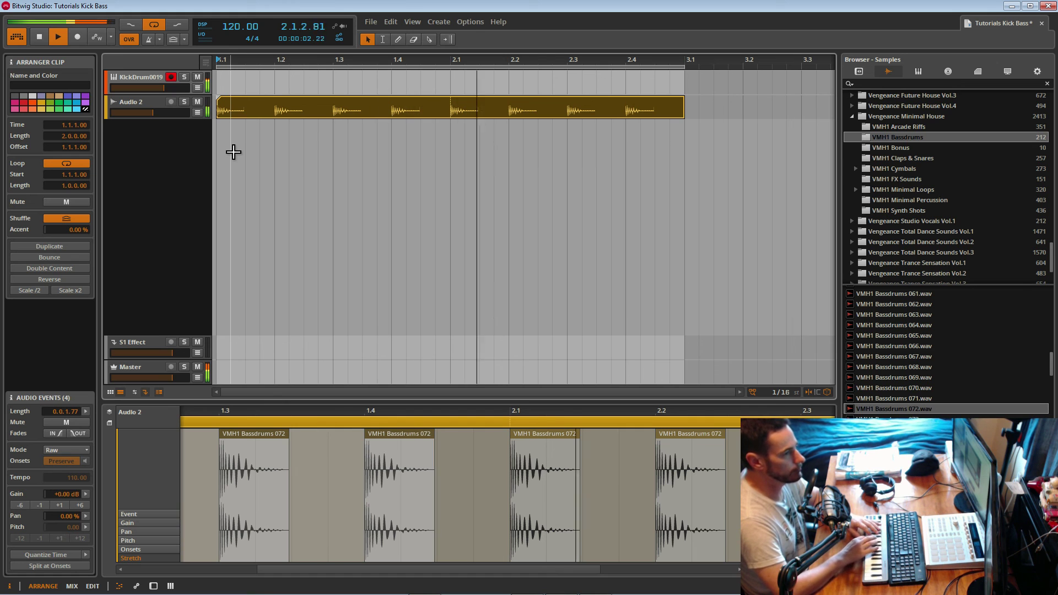
pyautogui.press('space')
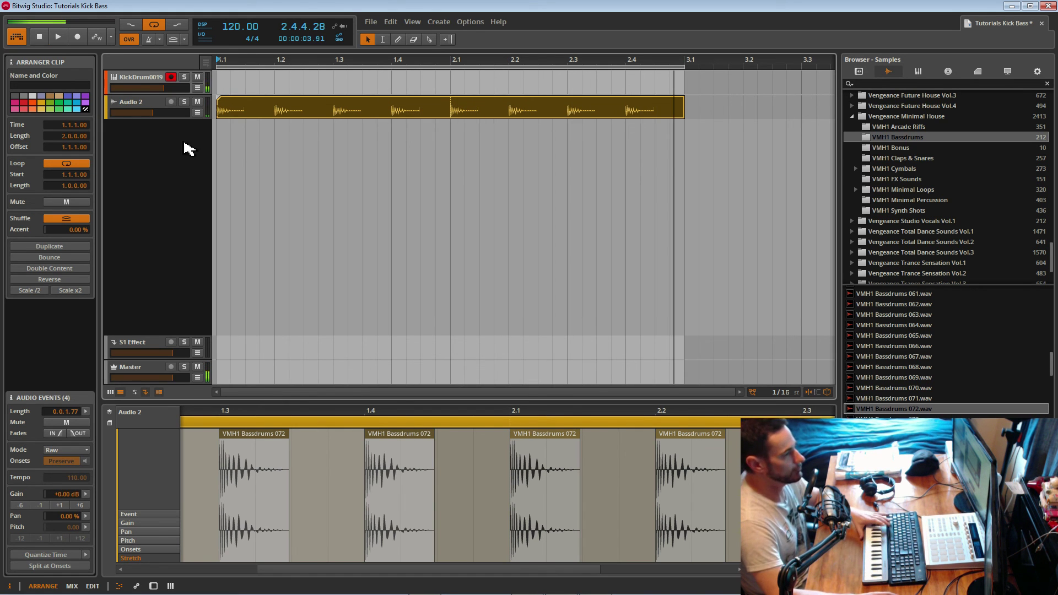
# Step: Create a one-bar clip at bar 1 on KickDrum0019, put a sixteenth-note B2 at 1.1.2, and start playback
pyautogui.doubleClick(225, 92)
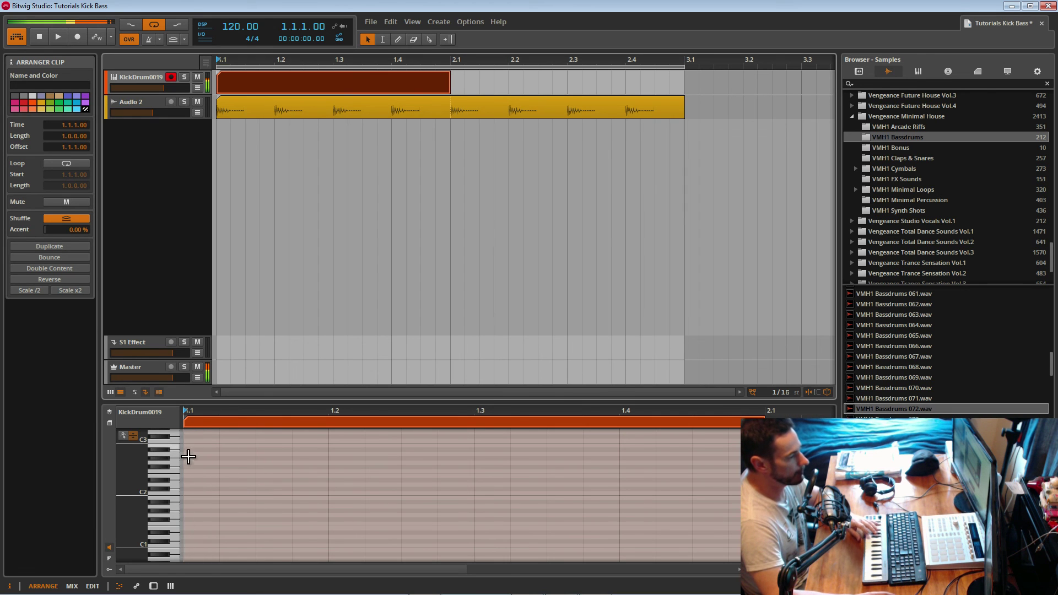
pyautogui.doubleClick(266, 450)
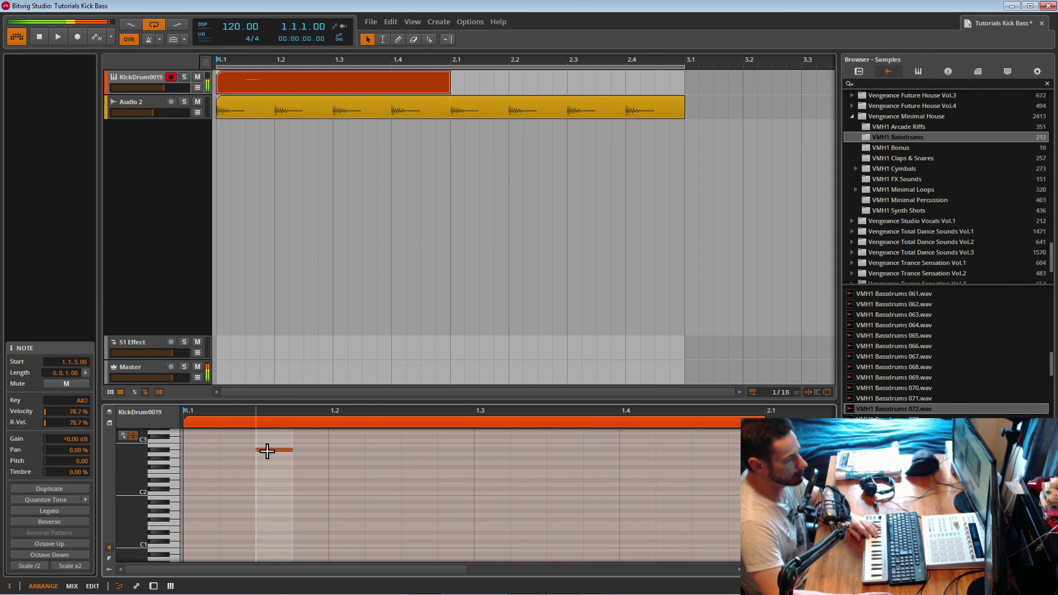
pyautogui.moveTo(240, 445); pyautogui.dragTo(234, 445)
pyautogui.press('space')
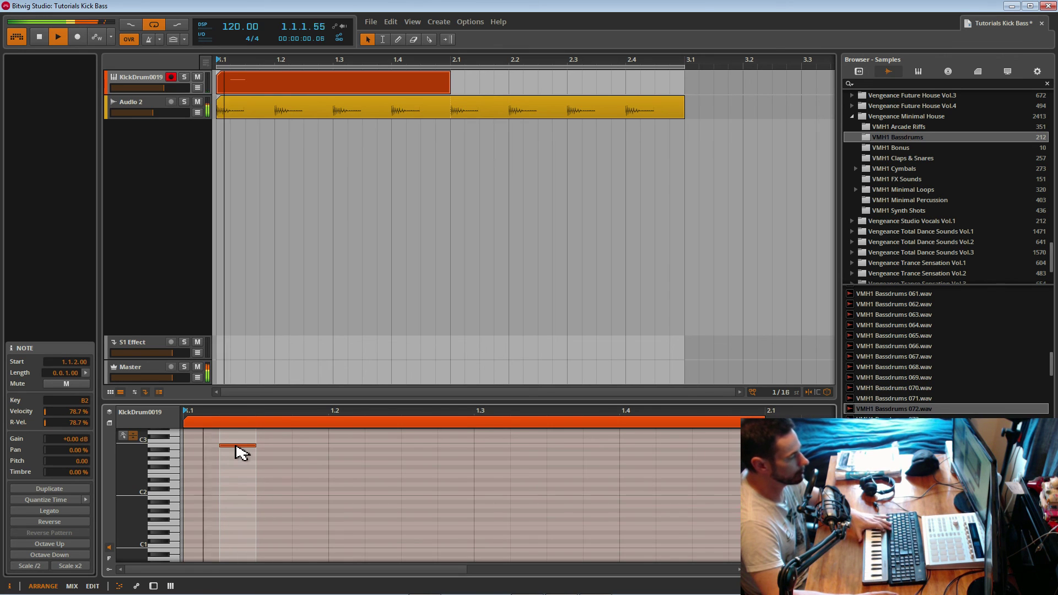
# Step: Add sixteenth notes A2 at 1.1.4 and C3 at 1.2.3 to the KickDrum0019 clip
pyautogui.click(305, 454)
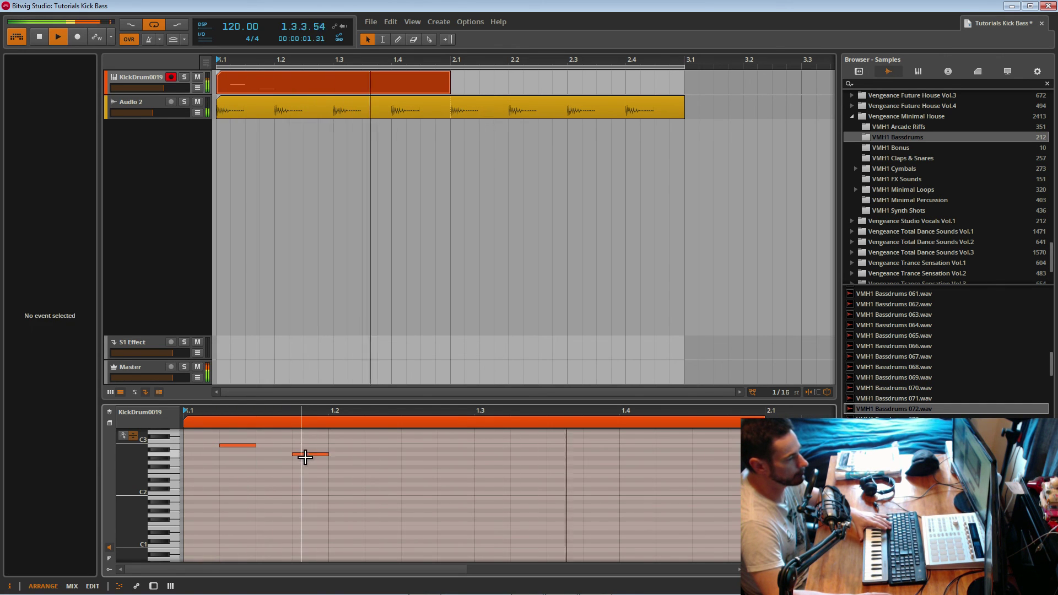
pyautogui.doubleClick(303, 454)
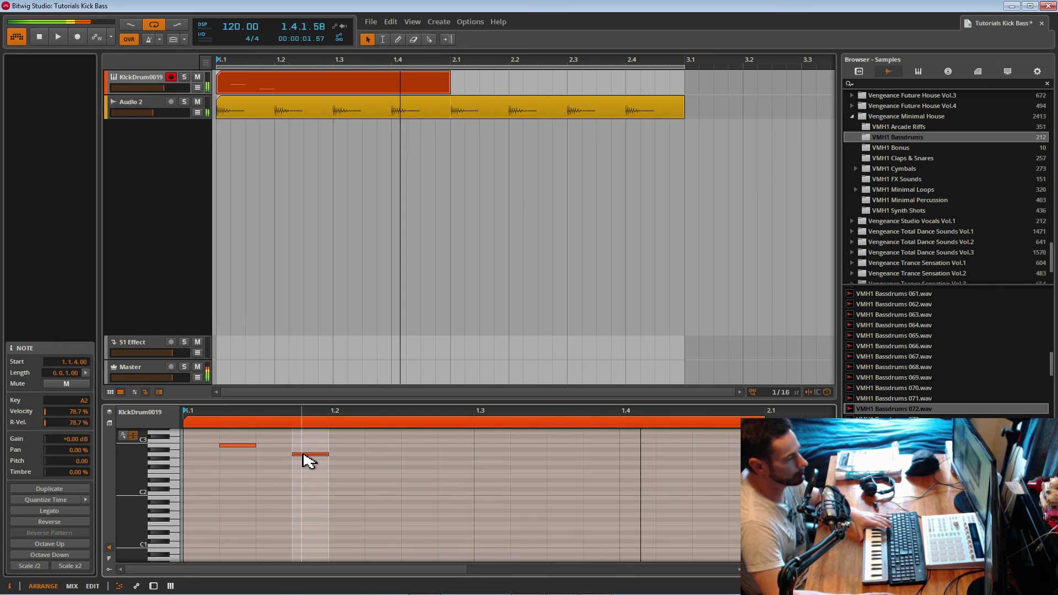
pyautogui.doubleClick(383, 441)
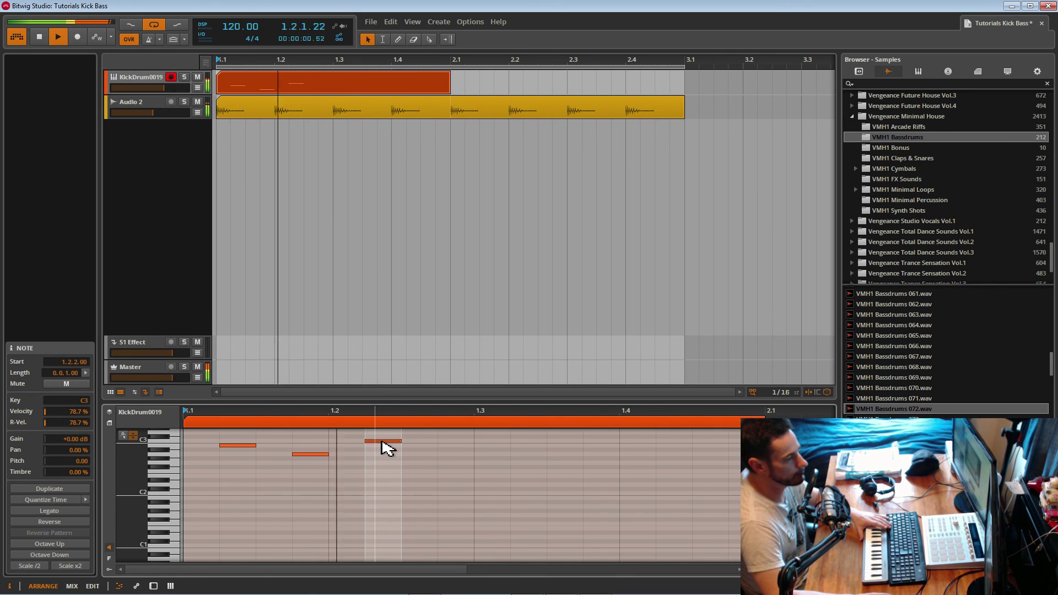
pyautogui.moveTo(382, 442); pyautogui.dragTo(412, 441)
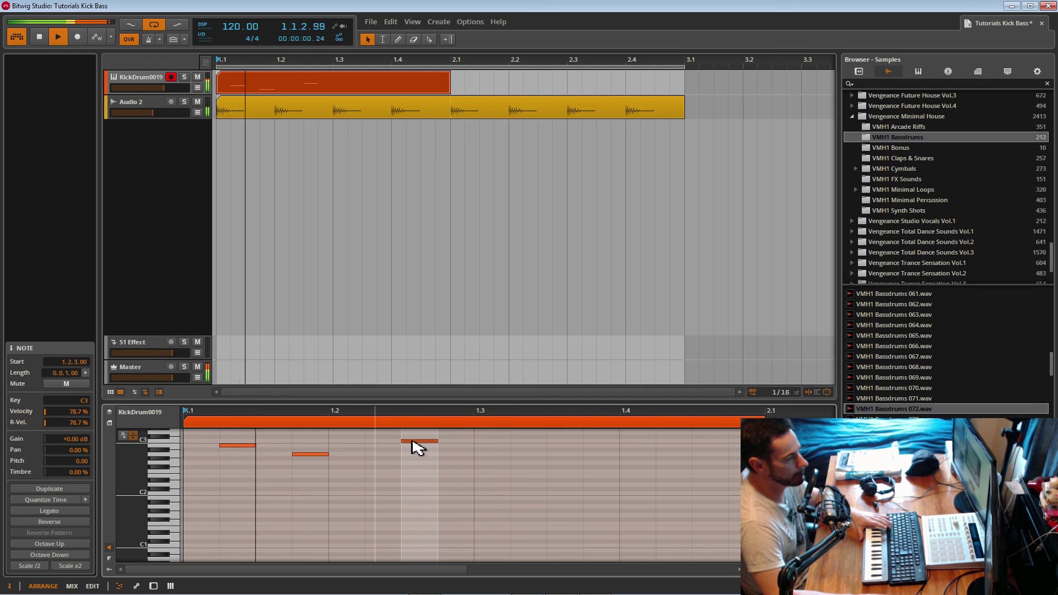
# Step: Add a sixteenth note at 1.3.2 in the KickDrum0019 clip, raise it to D3, and stop playback
pyautogui.click(520, 457)
pyautogui.doubleClick(520, 457)
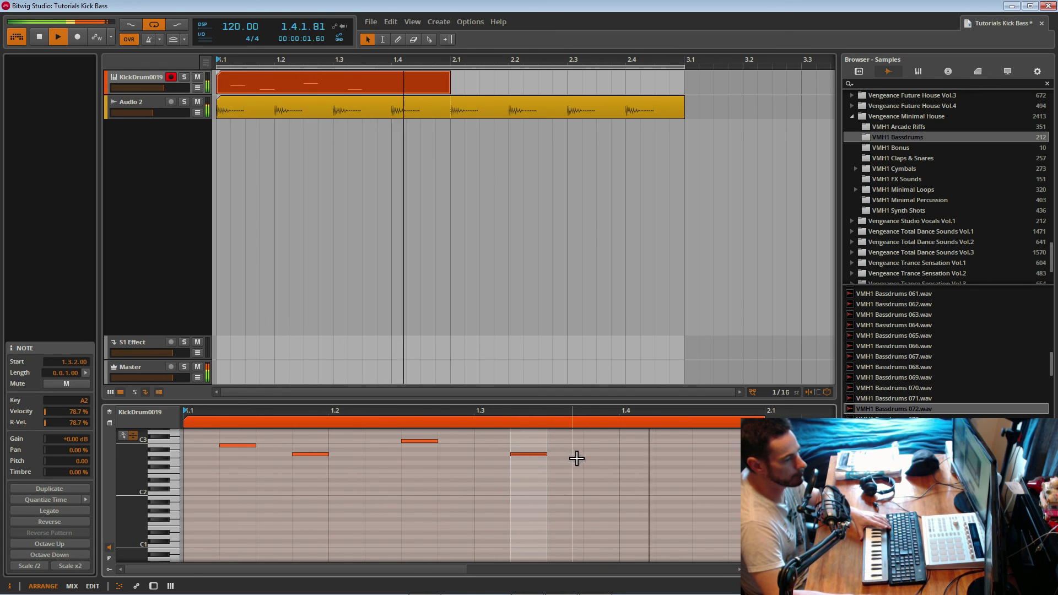
pyautogui.moveTo(538, 455); pyautogui.dragTo(539, 485)
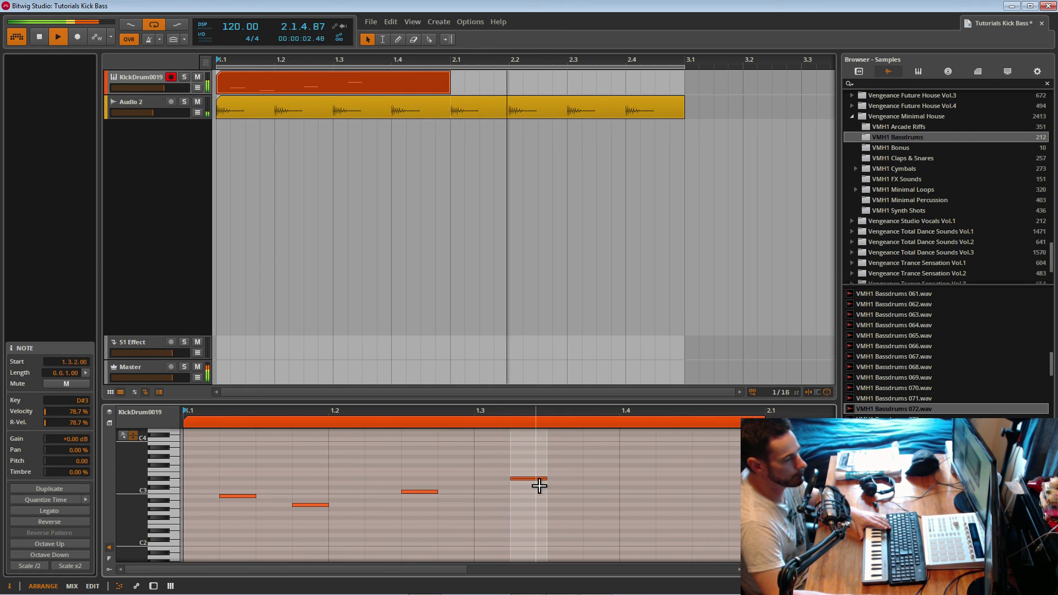
pyautogui.press('space')
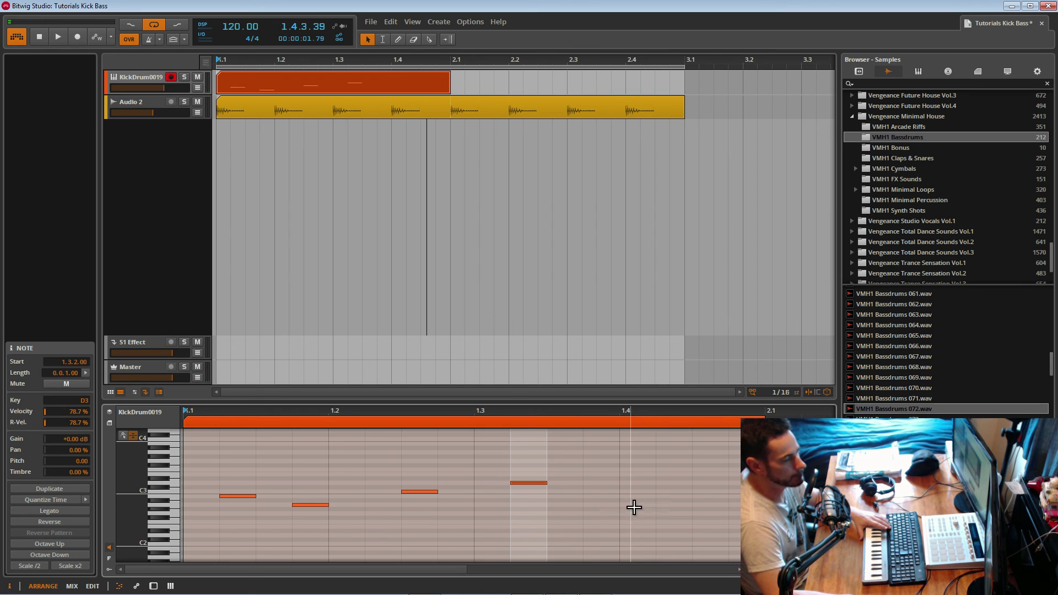
# Step: Add sixteenth notes A2 at 1.3.4 and C3 at 1.4.3 to the KickDrum0019 clip and extend its loop to two bars
pyautogui.doubleClick(600, 505)
pyautogui.press('space')
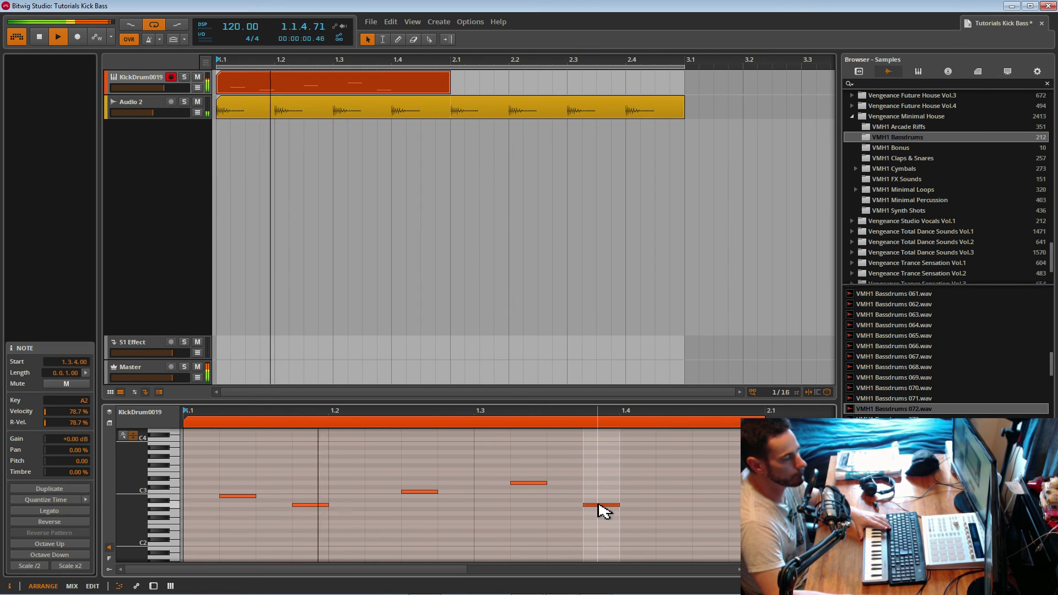
pyautogui.doubleClick(681, 505)
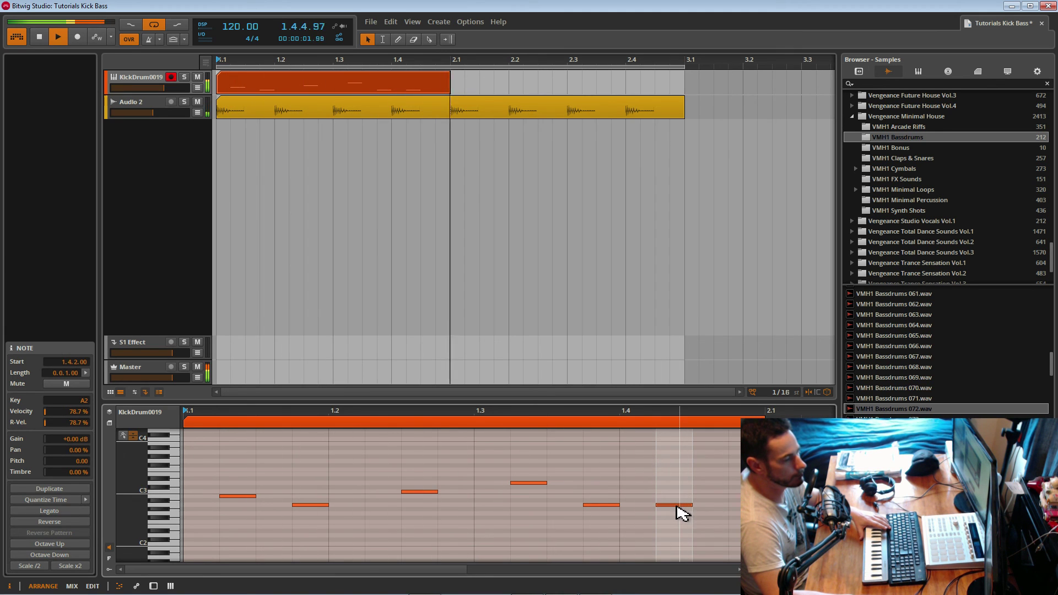
pyautogui.moveTo(715, 511); pyautogui.dragTo(715, 511)
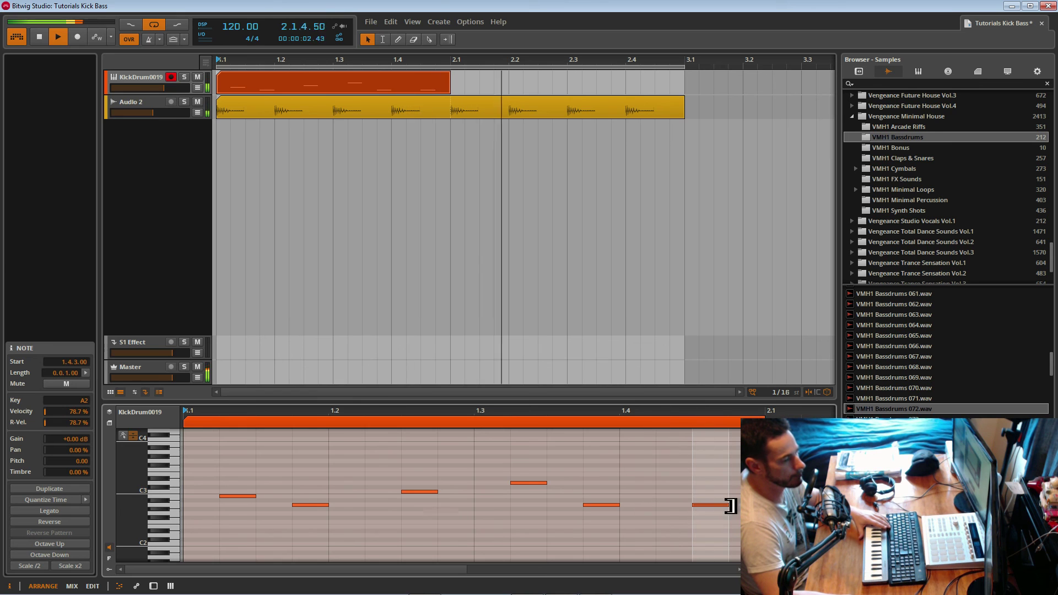
pyautogui.press('space')
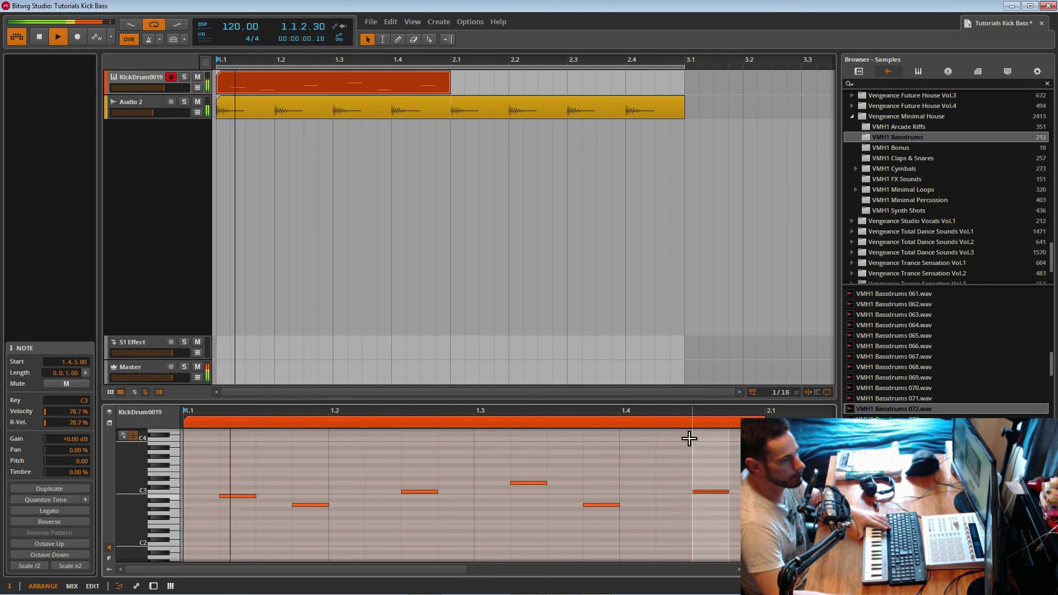
pyautogui.moveTo(450, 86); pyautogui.dragTo(685, 94)
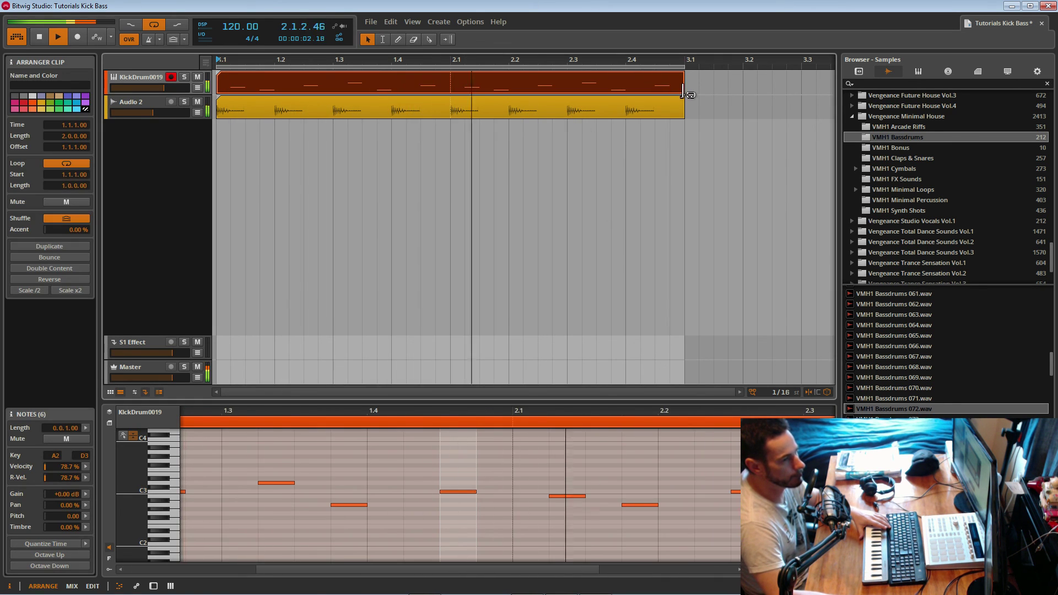
pyautogui.press('space')
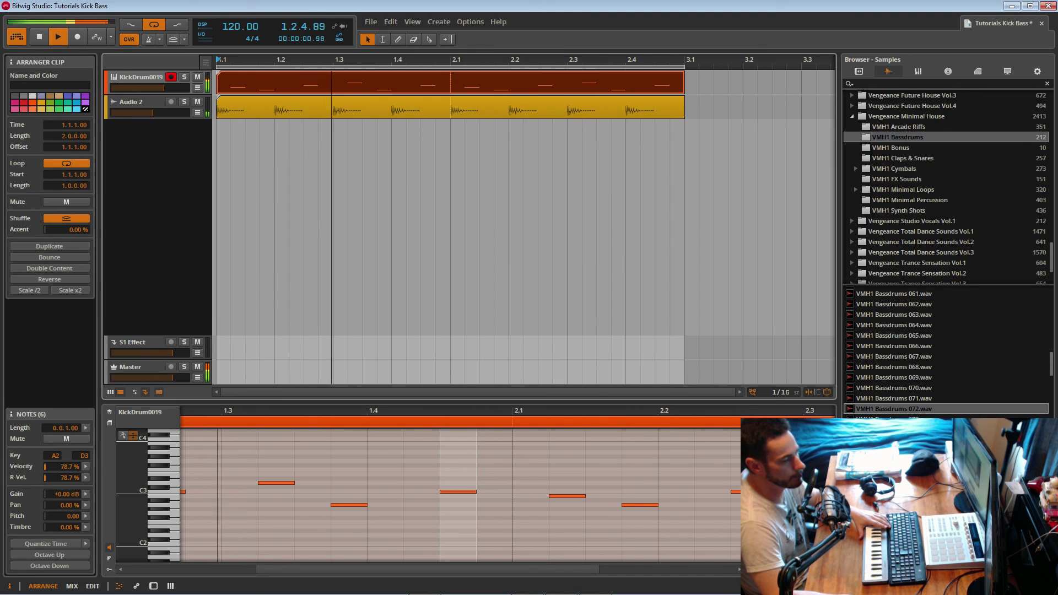
# Step: Lengthen the KickDrum0019 note at 1.4.3 to an eighth note, lower it to F#2, and save the project
pyautogui.moveTo(453, 492); pyautogui.dragTo(513, 483)
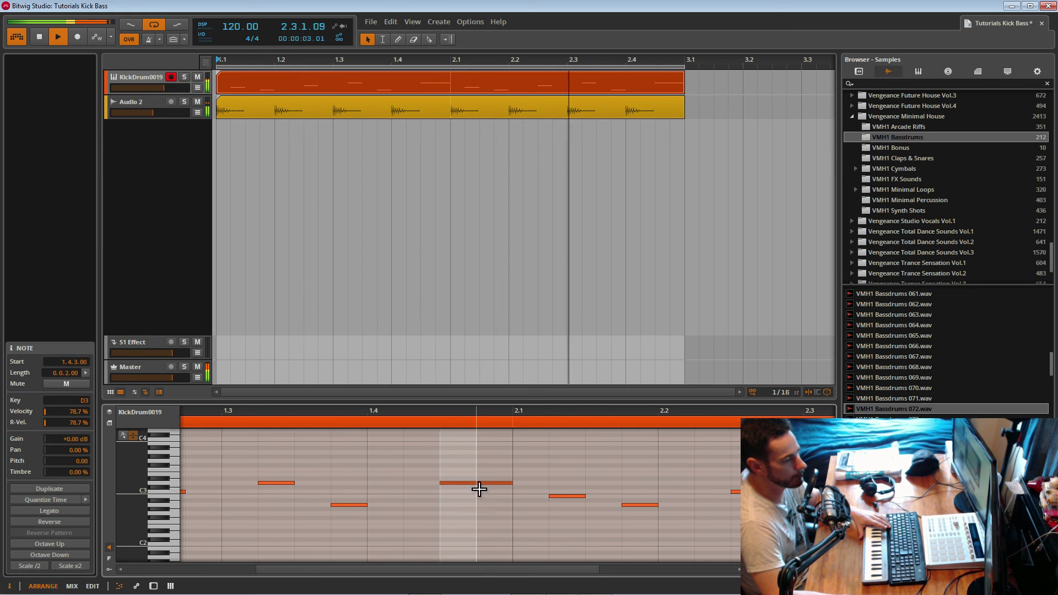
pyautogui.hotkey('shift', 'Down')
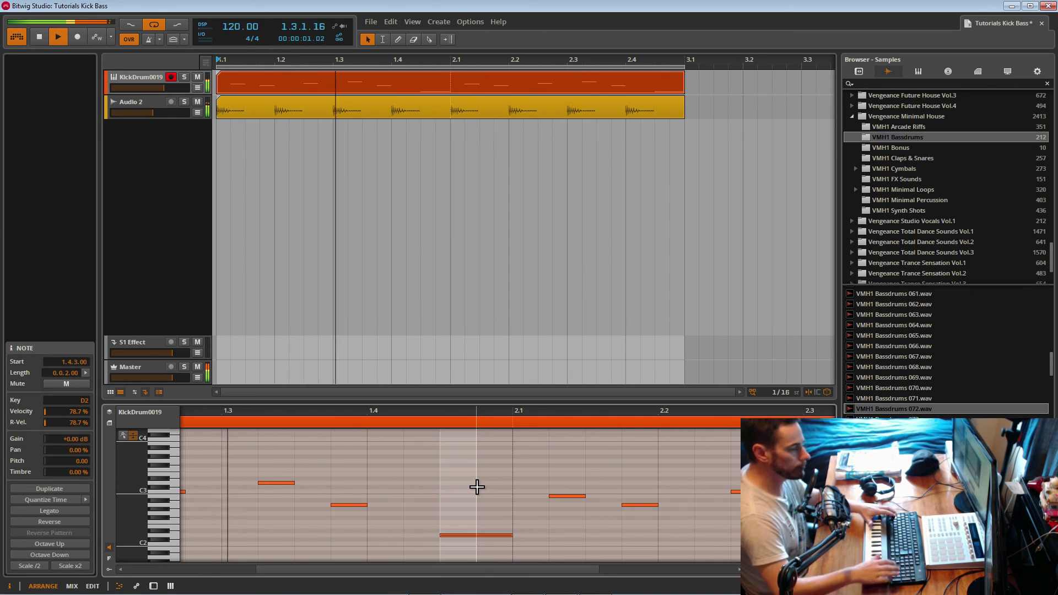
pyautogui.moveTo(462, 535); pyautogui.dragTo(462, 518)
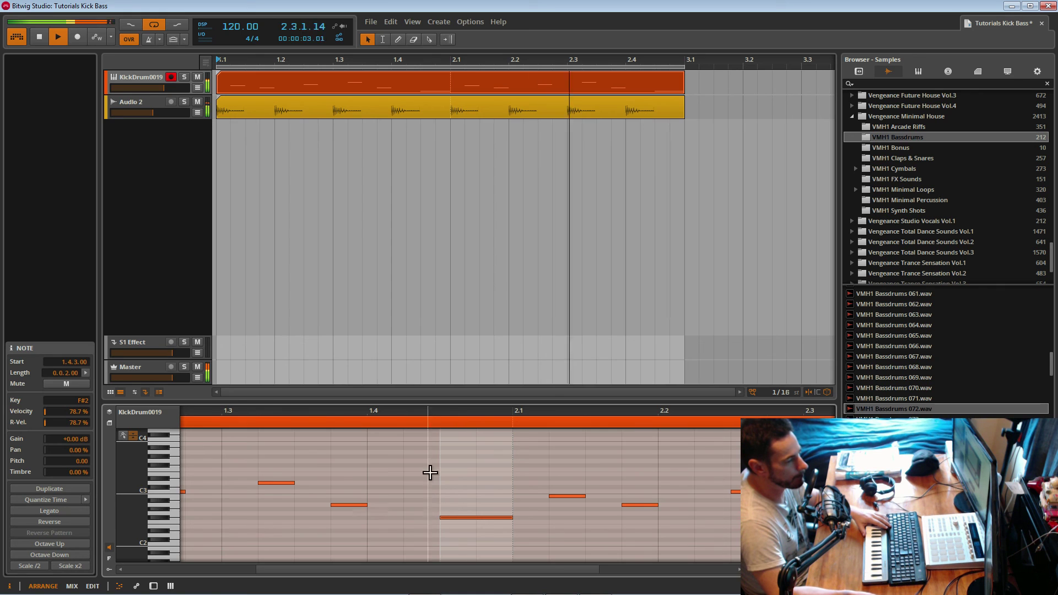
pyautogui.moveTo(406, 415); pyautogui.dragTo(499, 413)
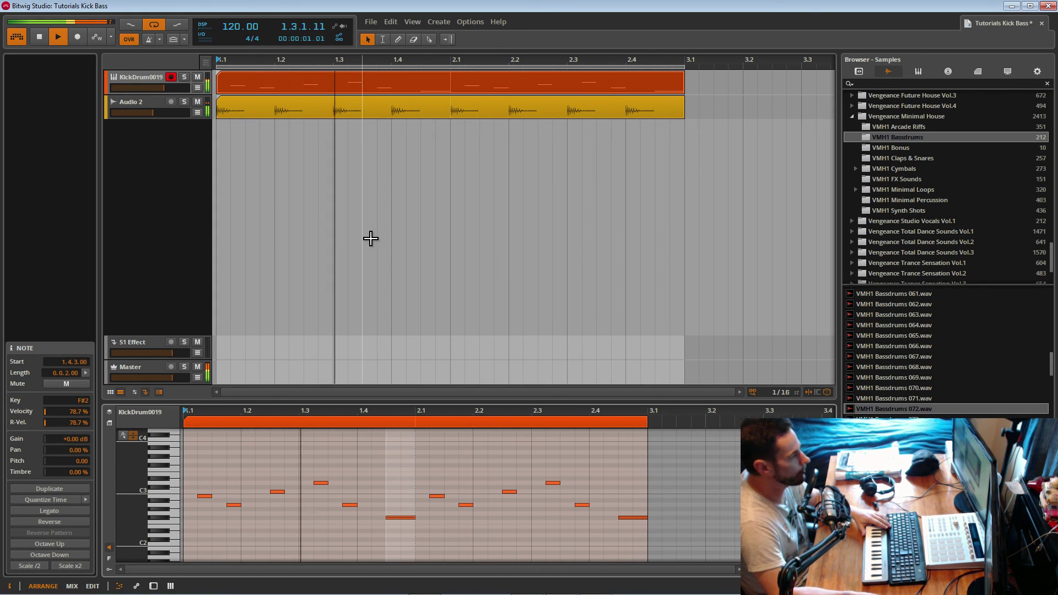
pyautogui.hotkey('ctrl', 's')
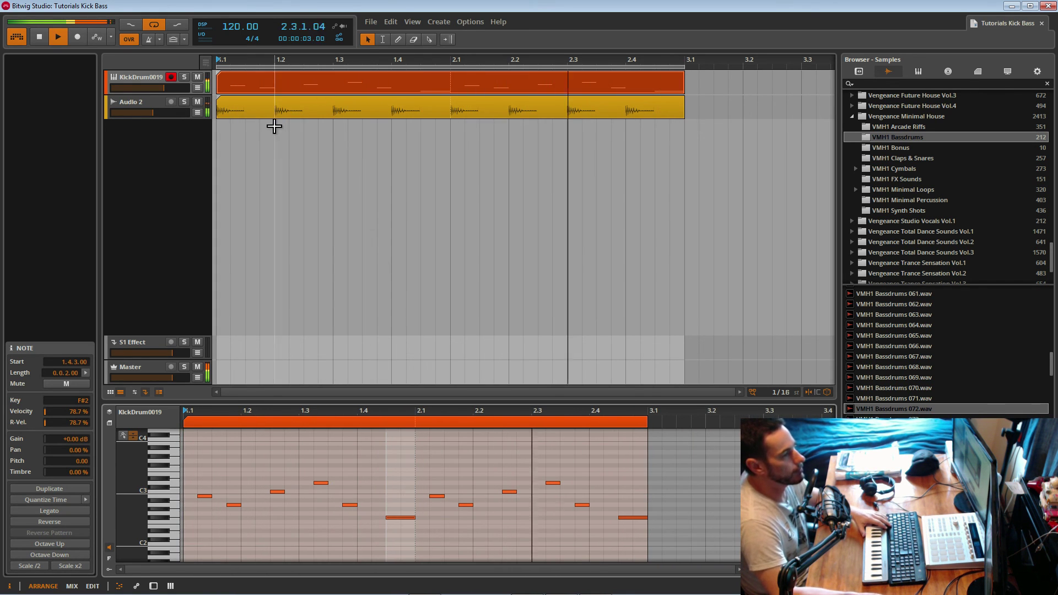
# Step: Fine-tune the KickDrum0019 track's volume, solo the track and show its device chain
pyautogui.click(167, 96)
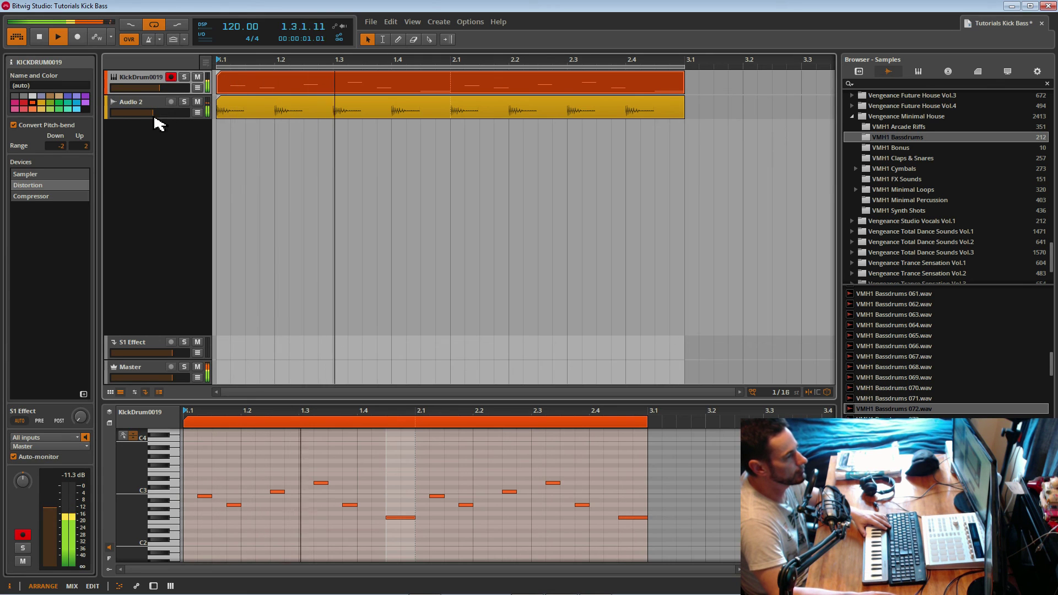
pyautogui.moveTo(159, 91); pyautogui.dragTo(158, 91)
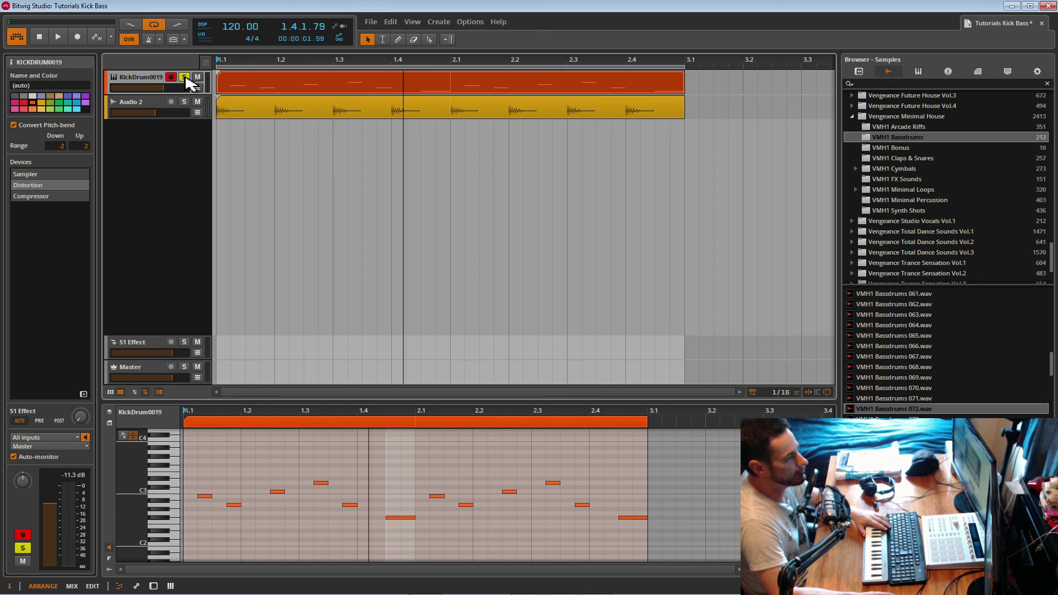
pyautogui.click(153, 586)
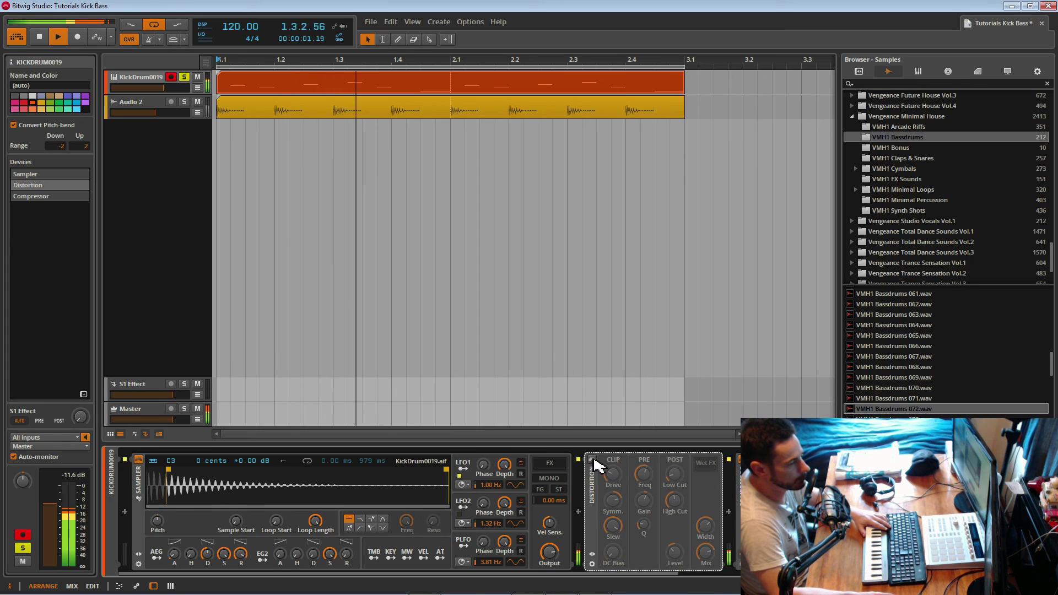
# Step: Adjust the Drive, Symm. and High Cut of the Distortion device on KickDrum0019
pyautogui.moveTo(612, 474); pyautogui.dragTo(612, 472)
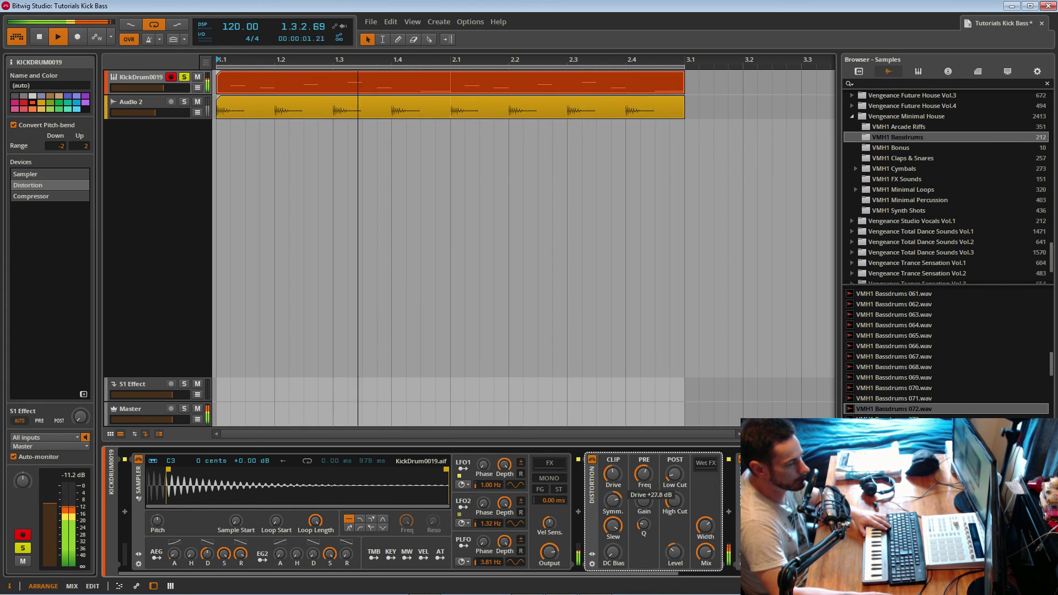
pyautogui.moveTo(612, 474); pyautogui.dragTo(612, 460)
pyautogui.moveTo(616, 499); pyautogui.dragTo(614, 478)
pyautogui.moveTo(677, 500)
pyautogui.mouseDown()
pyautogui.moveTo(676, 469)
pyautogui.moveTo(675, 495)
pyautogui.mouseUp()
pyautogui.moveTo(615, 475); pyautogui.dragTo(613, 499)
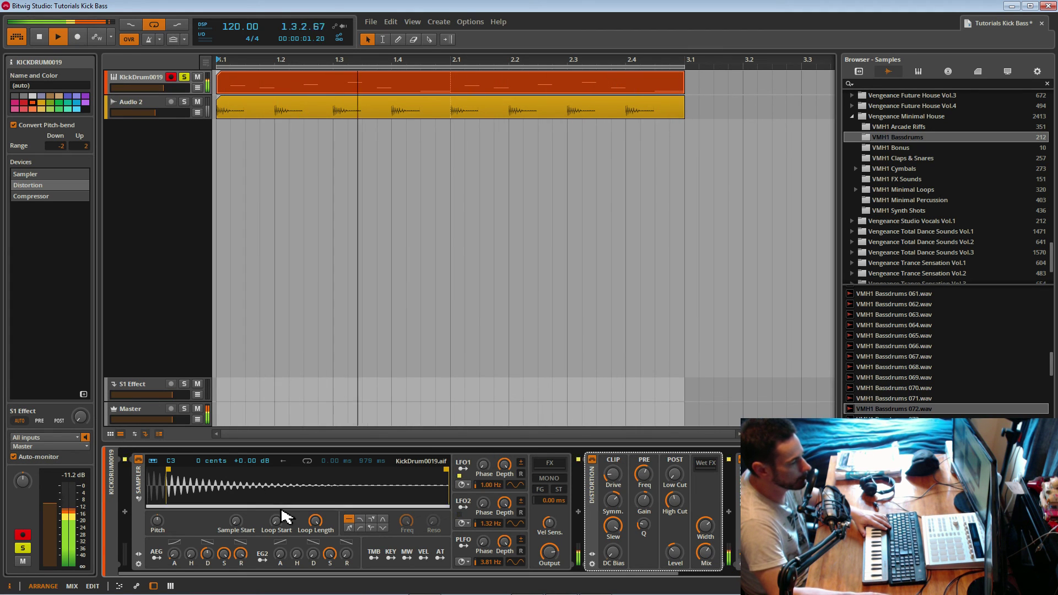
# Step: Adjust the Sampler's amp attack time and attack shape, move the sample start earlier, and save the project
pyautogui.moveTo(174, 546); pyautogui.dragTo(174, 547)
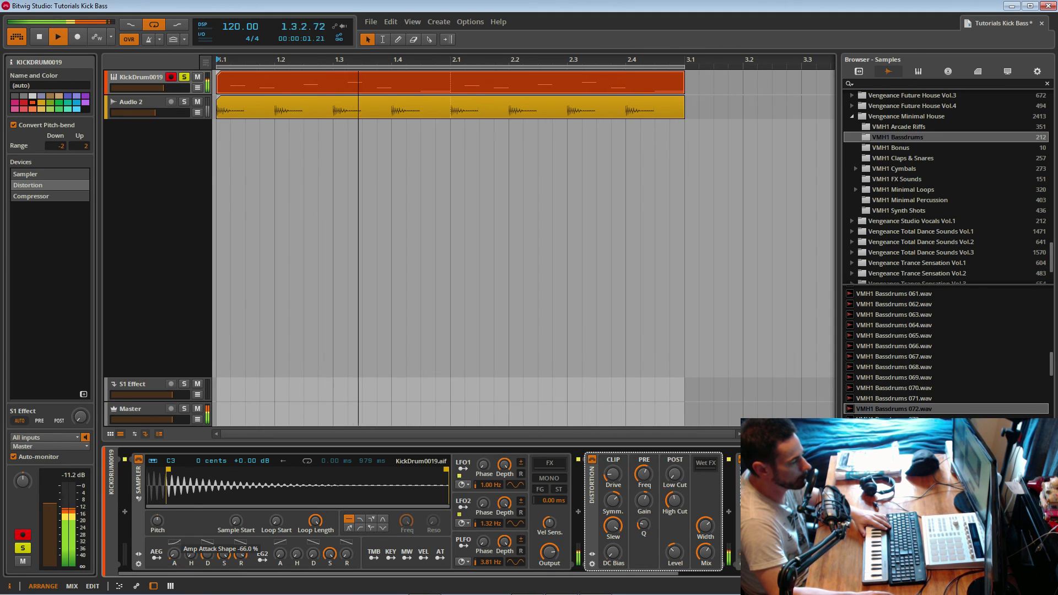
pyautogui.moveTo(174, 543); pyautogui.dragTo(174, 551)
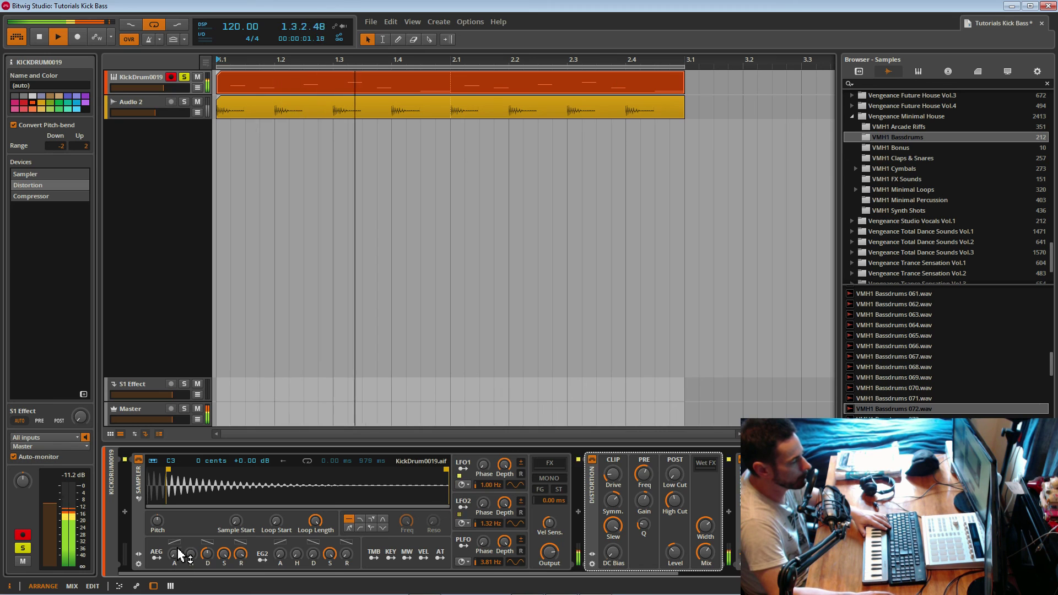
pyautogui.moveTo(174, 554)
pyautogui.mouseDown()
pyautogui.moveTo(174, 513)
pyautogui.moveTo(174, 568)
pyautogui.mouseUp()
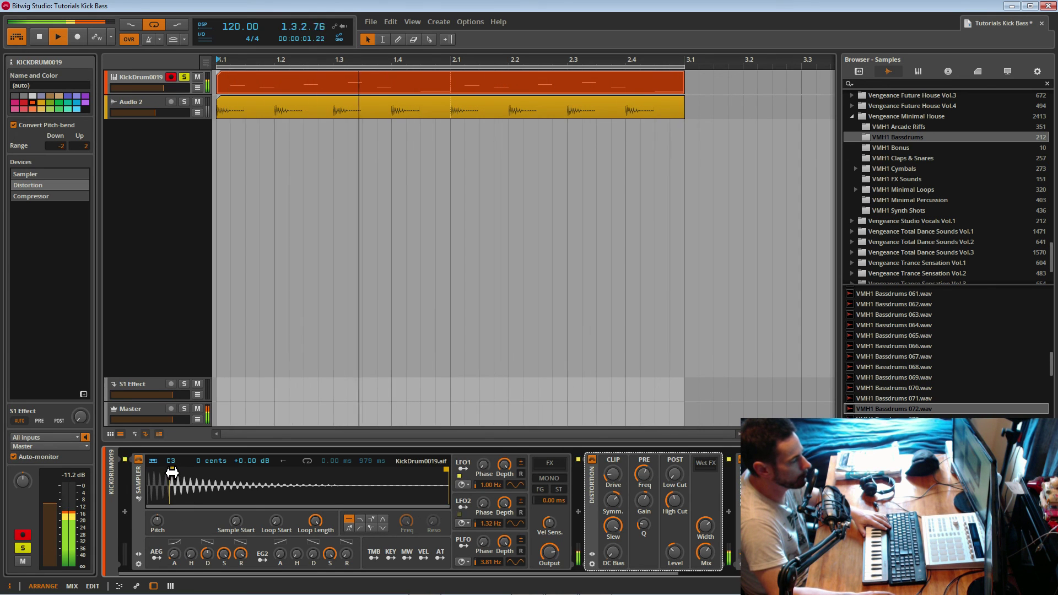
pyautogui.moveTo(169, 472); pyautogui.dragTo(161, 480)
pyautogui.moveTo(174, 542)
pyautogui.mouseDown()
pyautogui.moveTo(175, 553)
pyautogui.moveTo(174, 541)
pyautogui.mouseUp()
pyautogui.hotkey('ctrl', 's')
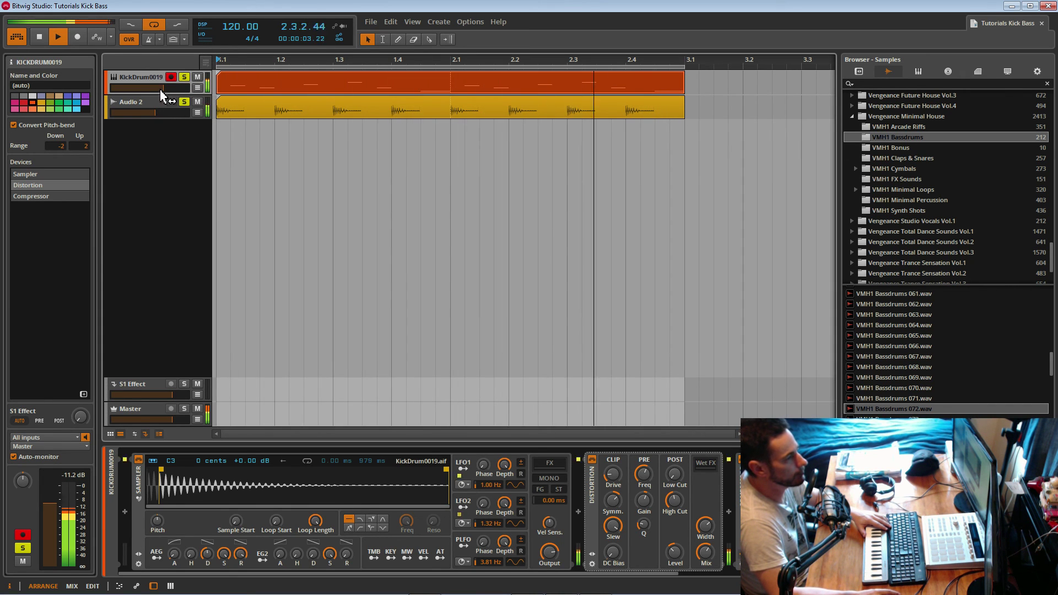
# Step: Set the KickDrum0019 track volume to -3.43 dB and add a Compressor to the Audio 2 track
pyautogui.moveTo(160, 90); pyautogui.dragTo(162, 91)
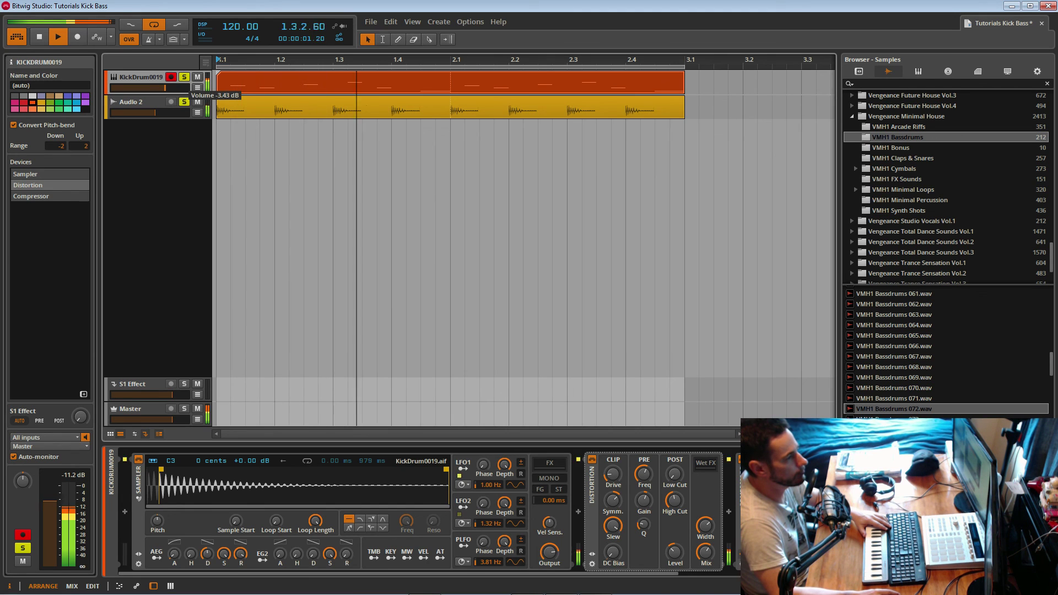
pyautogui.click(142, 103)
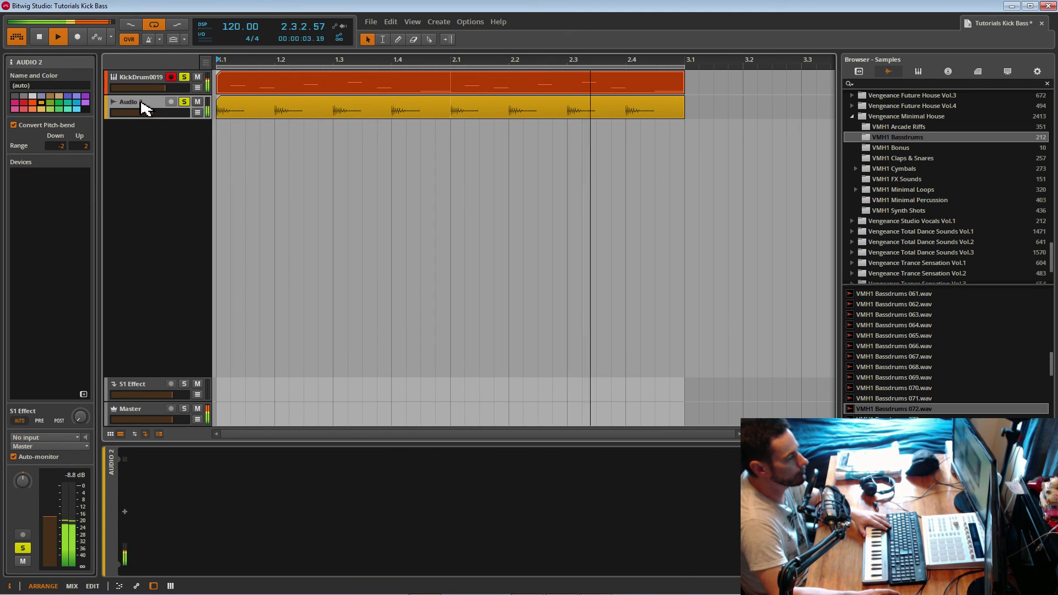
pyautogui.click(124, 512)
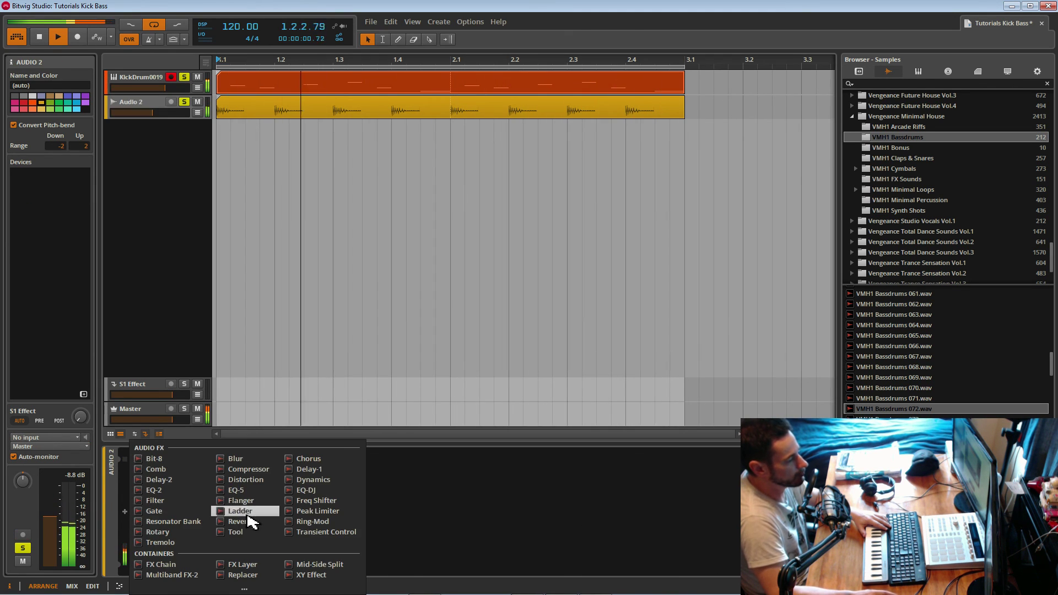
pyautogui.click(245, 469)
# Step: Adjust the attack, release and ratio of the Audio 2 Compressor with Makeup gain on
pyautogui.moveTo(197, 504); pyautogui.dragTo(197, 536)
pyautogui.moveTo(201, 476); pyautogui.dragTo(201, 491)
pyautogui.moveTo(165, 501); pyautogui.dragTo(163, 464)
pyautogui.click(193, 562)
pyautogui.moveTo(160, 501); pyautogui.dragTo(161, 523)
pyautogui.moveTo(210, 498); pyautogui.dragTo(199, 503)
# Step: Add an EQ-5 after the Compressor on Audio 2 and make band 1 a low cut at 61.7 Hz
pyautogui.click(270, 512)
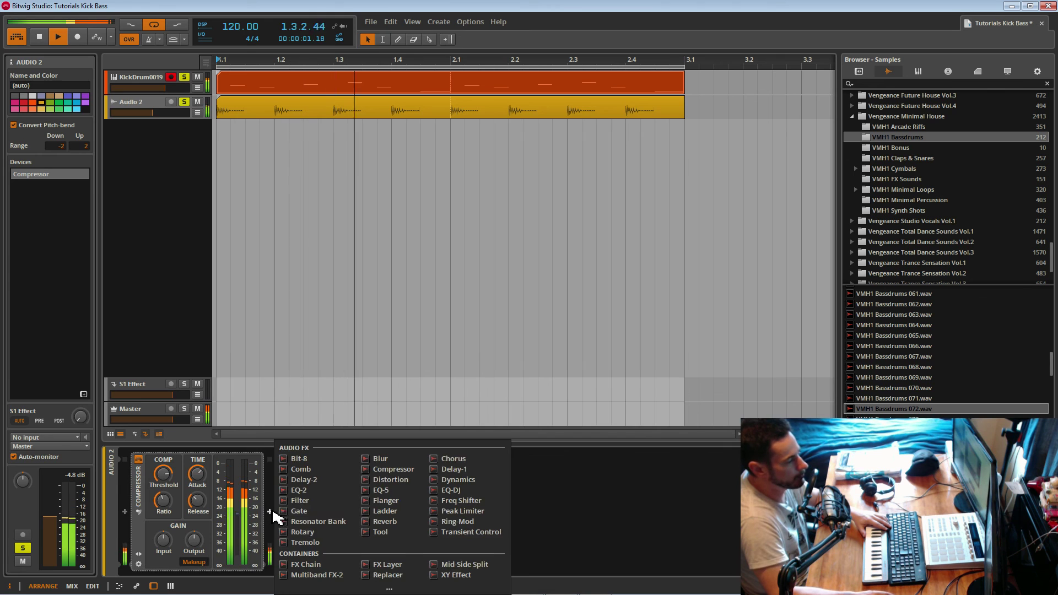
pyautogui.doubleClick(389, 494)
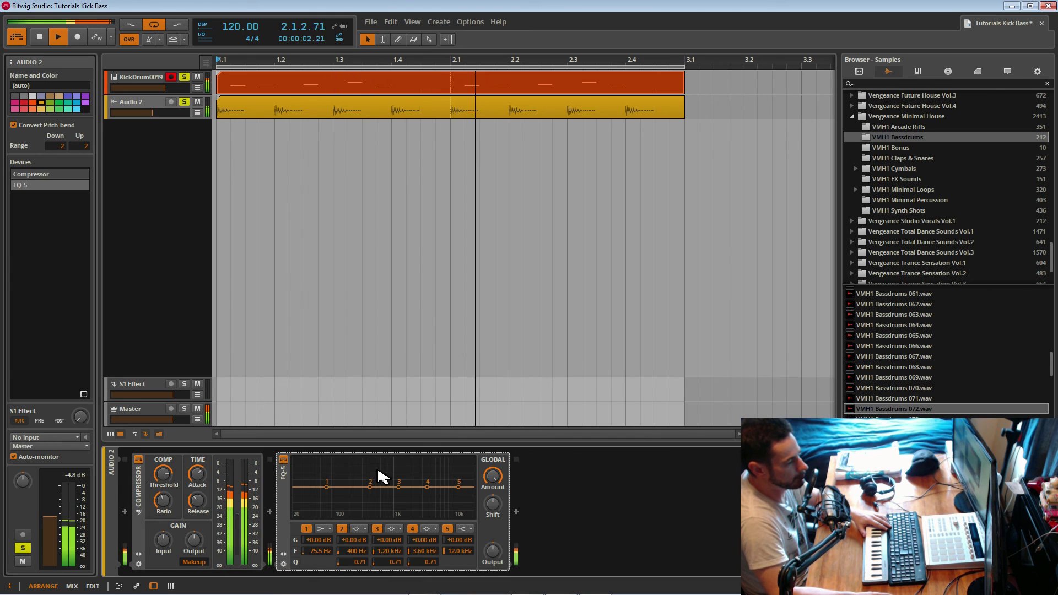
pyautogui.click(322, 529)
pyautogui.click(336, 509)
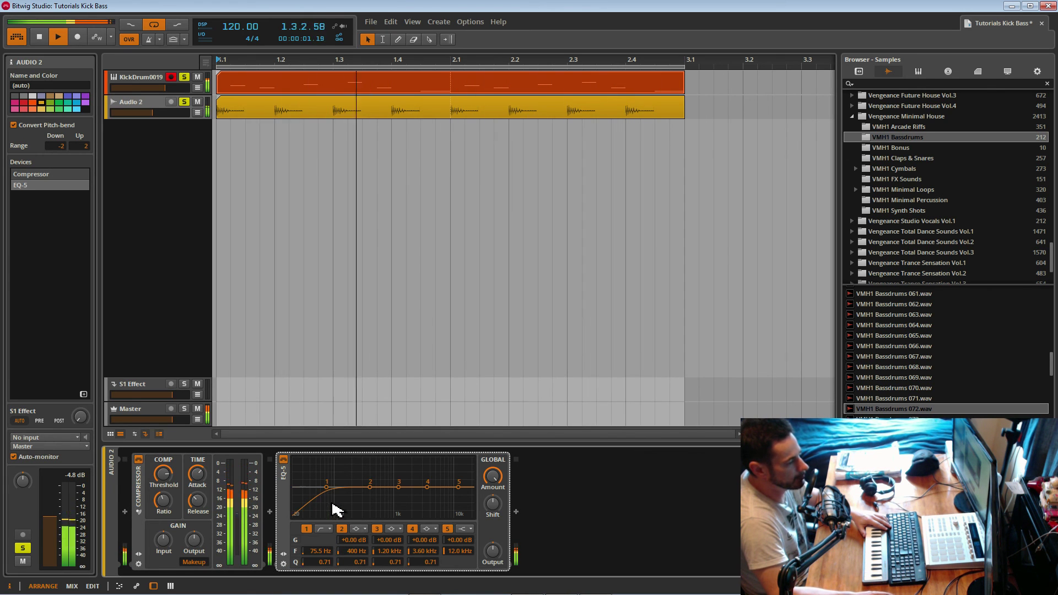
pyautogui.moveTo(321, 551); pyautogui.dragTo(321, 559)
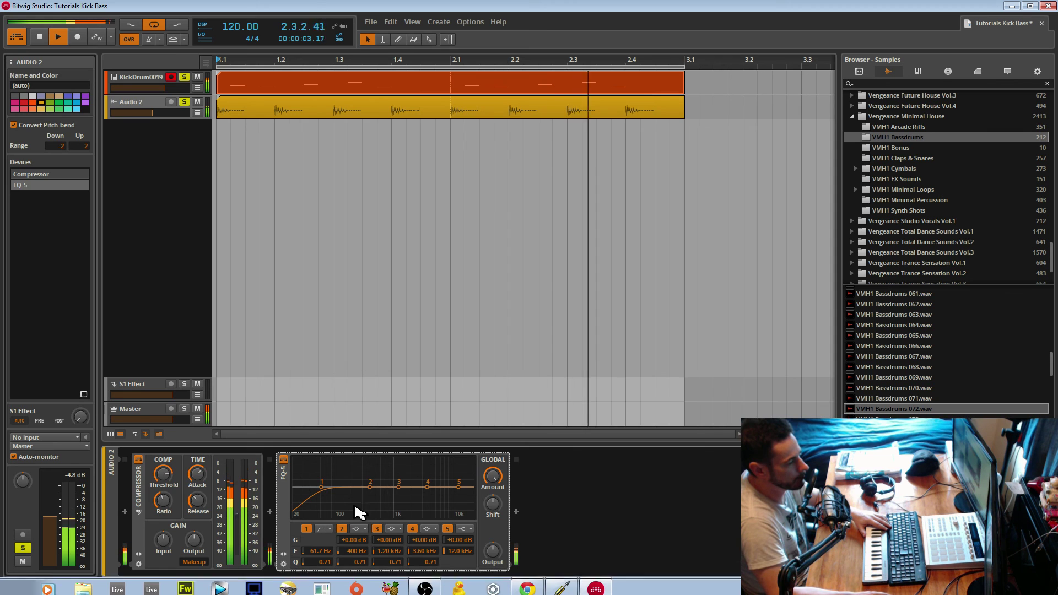
# Step: Set EQ-5 band 2 to -10.8 dB at 127 Hz with Q 4.98 and band 3 to +3.10 dB at 271 Hz with Q 1.38
pyautogui.moveTo(371, 488); pyautogui.dragTo(358, 492)
pyautogui.moveTo(359, 562); pyautogui.dragTo(347, 459)
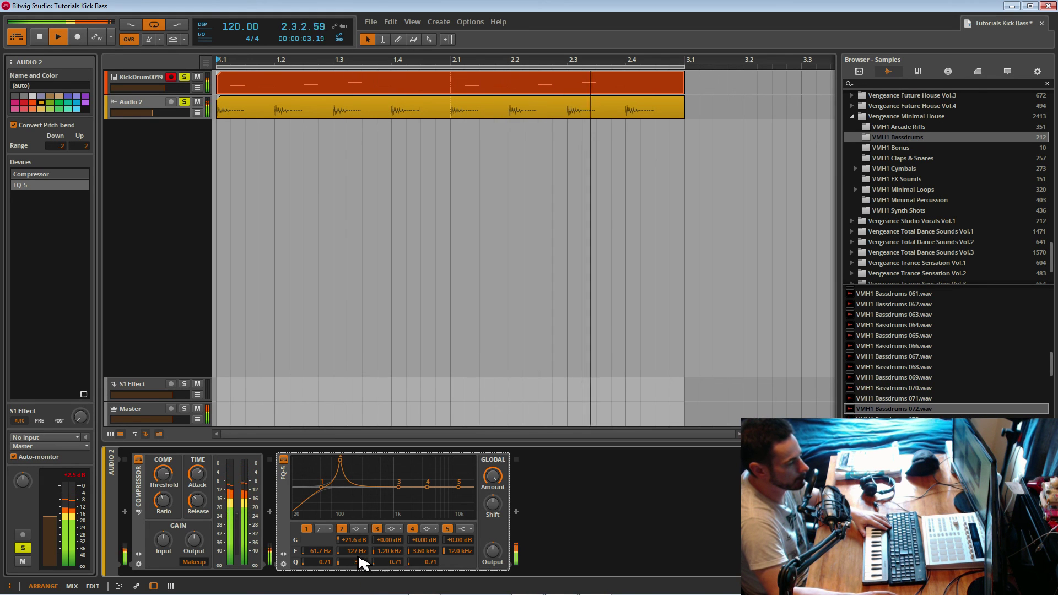
pyautogui.moveTo(360, 565); pyautogui.dragTo(359, 563)
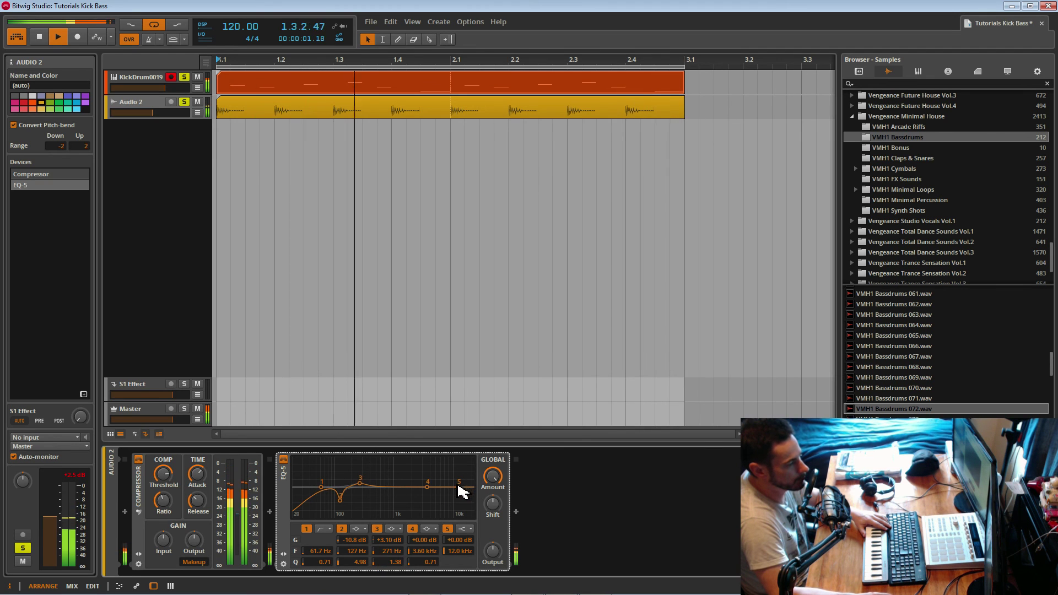
# Step: Set EQ-5 band 4 to -3.70 dB at 425 Hz and band 5 to +1.60 dB at 1.66 kHz
pyautogui.moveTo(384, 493); pyautogui.dragTo(377, 494)
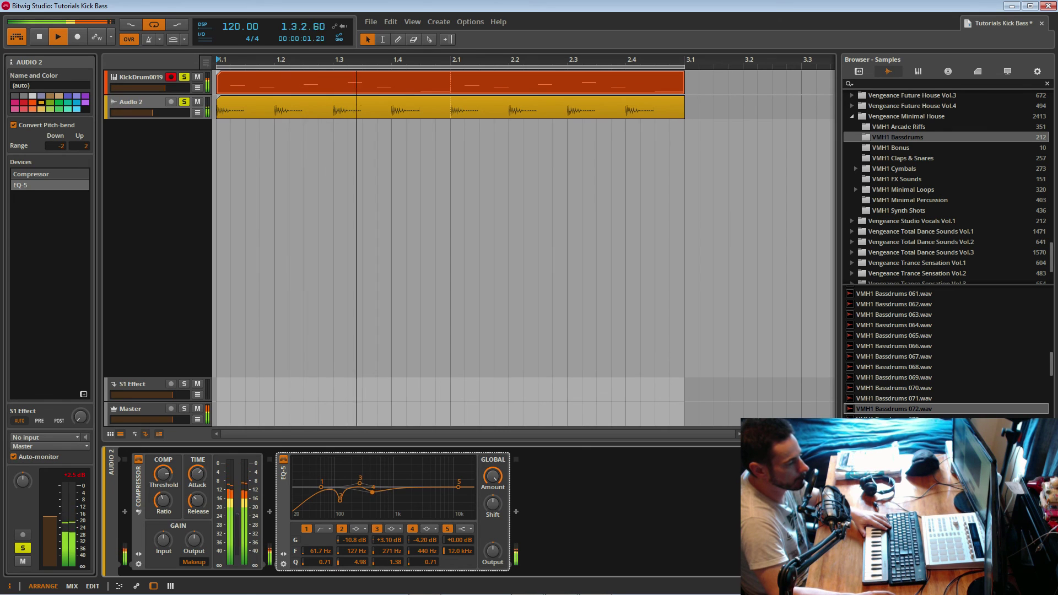
pyautogui.moveTo(460, 486); pyautogui.dragTo(407, 486)
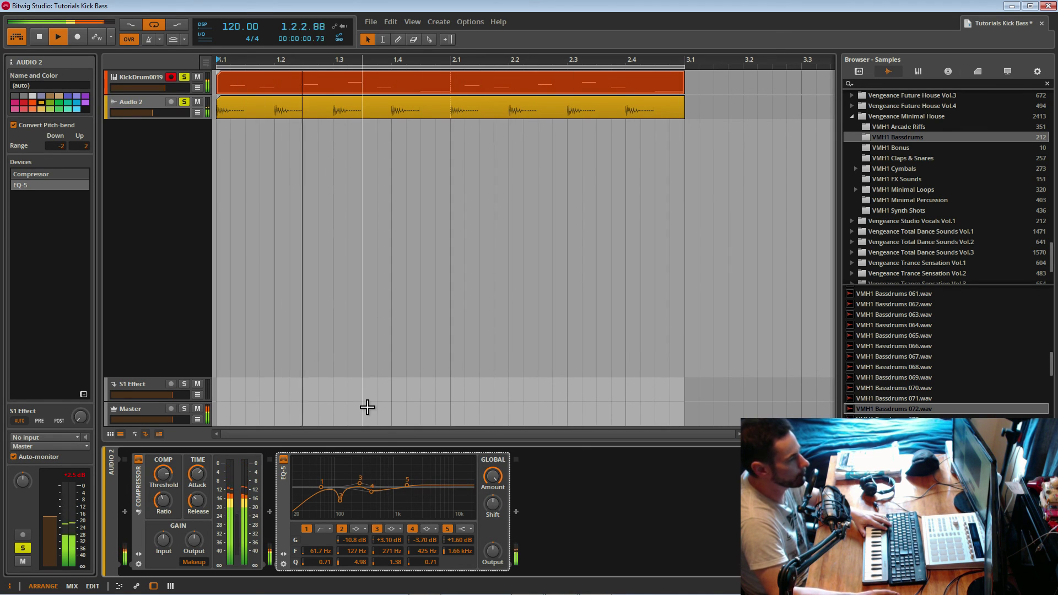
# Step: Unsolo KickDrum0019, save the project, and set the EQ-5 low cut on Audio 2 to 53.1 Hz with Q 1.33
pyautogui.click(185, 78)
pyautogui.hotkey('ctrl', 's')
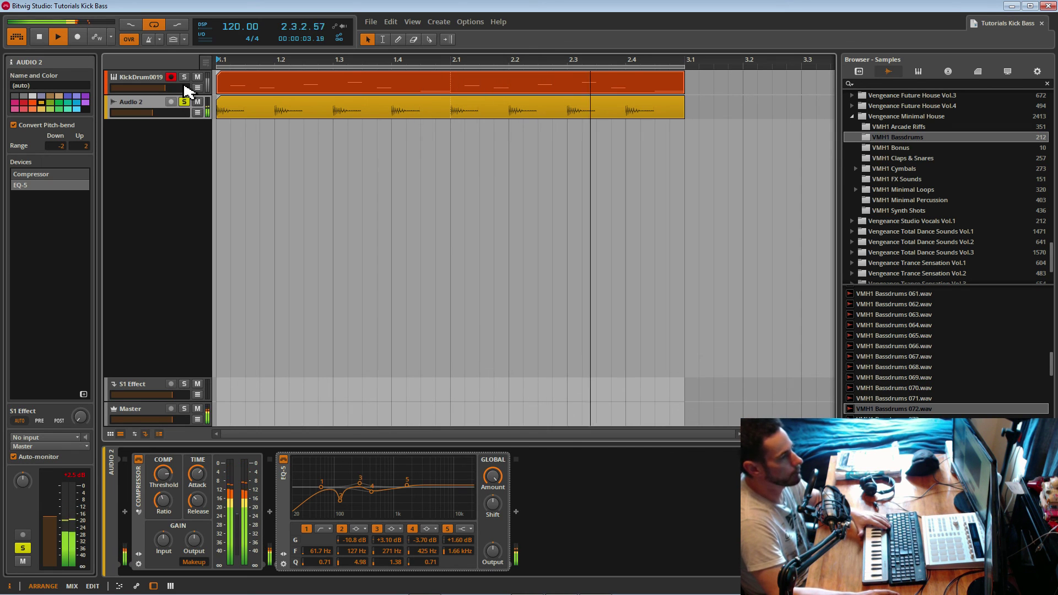
pyautogui.click(324, 500)
pyautogui.moveTo(323, 495)
pyautogui.mouseDown()
pyautogui.moveTo(312, 495)
pyautogui.moveTo(317, 486)
pyautogui.mouseUp()
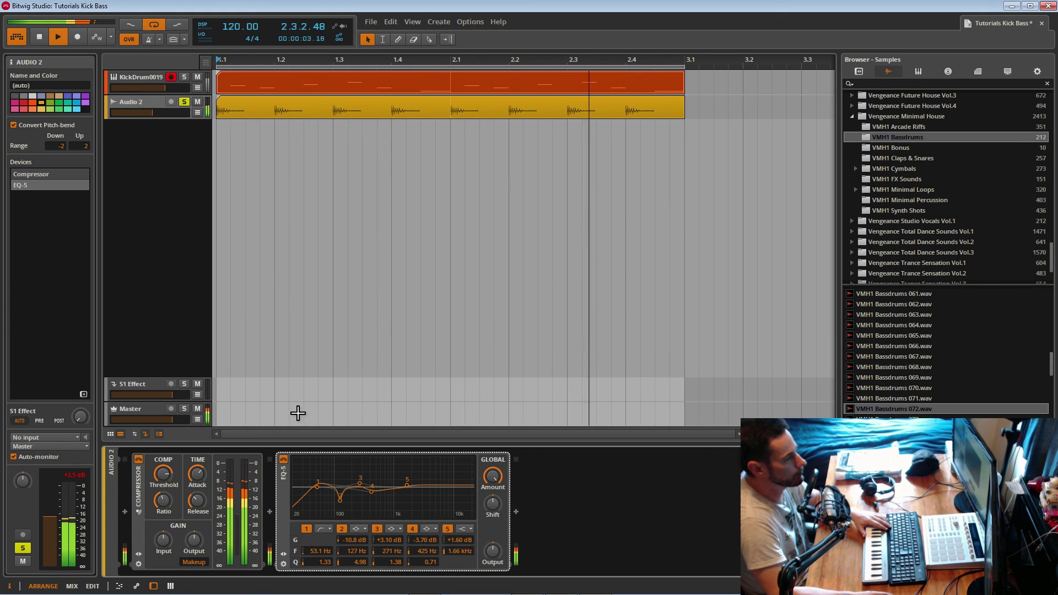
# Step: Solo KickDrum0019 and move its sample's play start slightly past the initial transient, fine-tuning it during playback
pyautogui.click(151, 79)
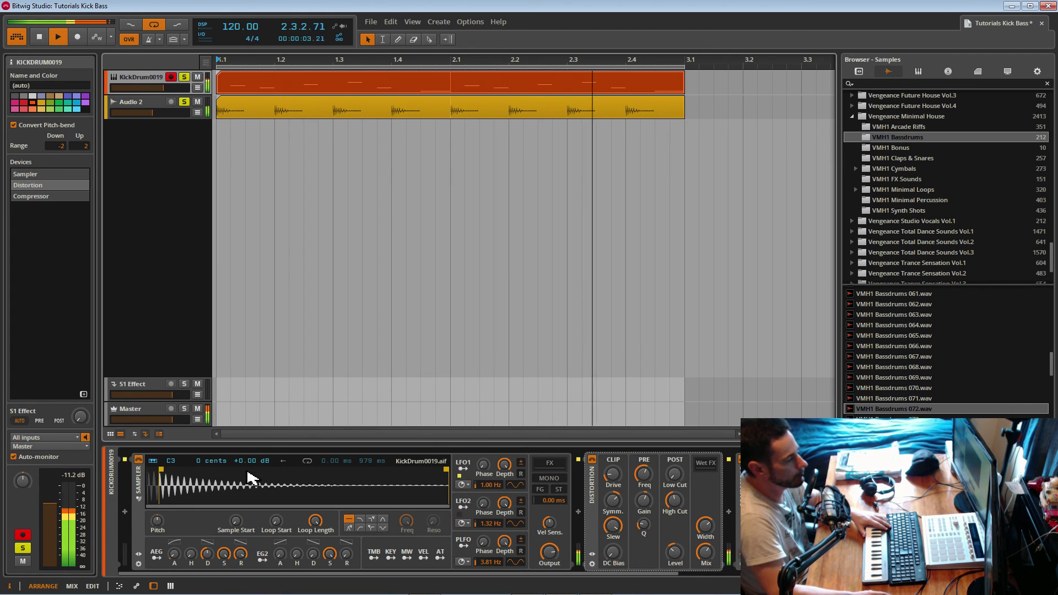
pyautogui.moveTo(161, 470); pyautogui.dragTo(173, 474)
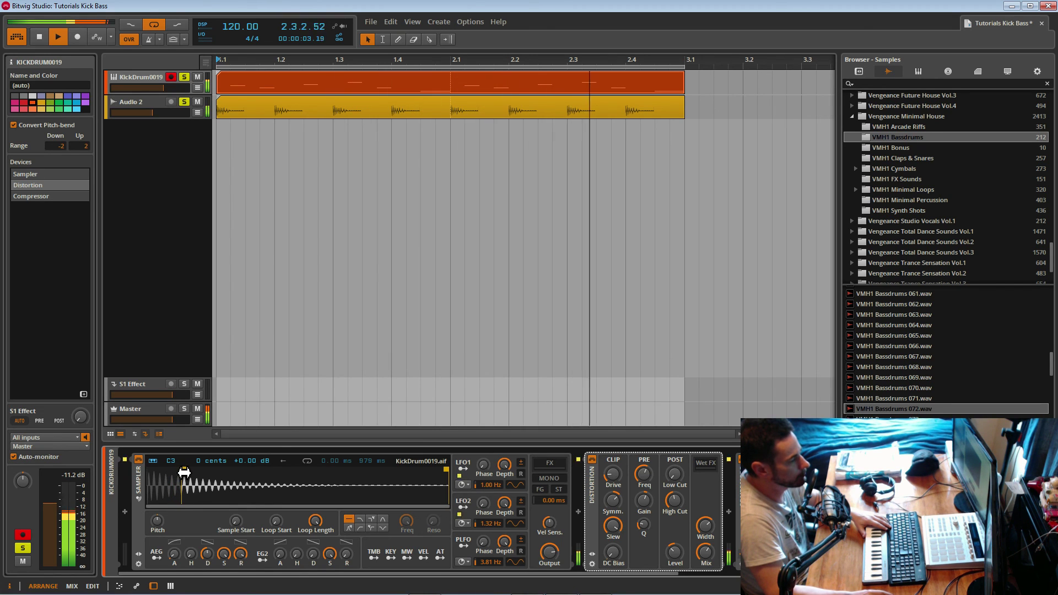
pyautogui.moveTo(188, 473); pyautogui.dragTo(179, 473)
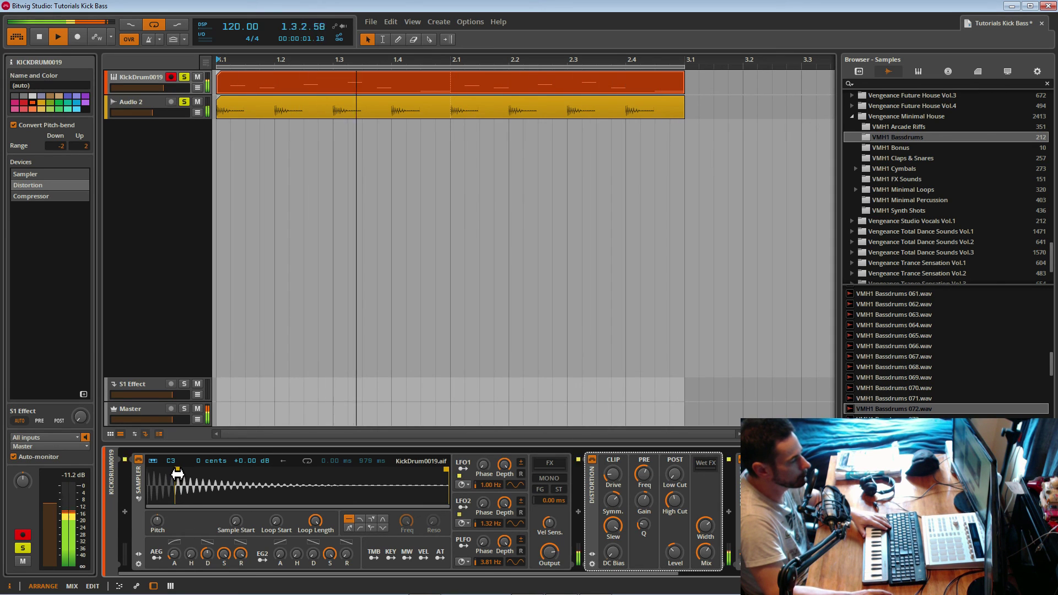
pyautogui.moveTo(173, 474)
pyautogui.mouseDown()
pyautogui.moveTo(186, 475)
pyautogui.moveTo(165, 474)
pyautogui.mouseUp()
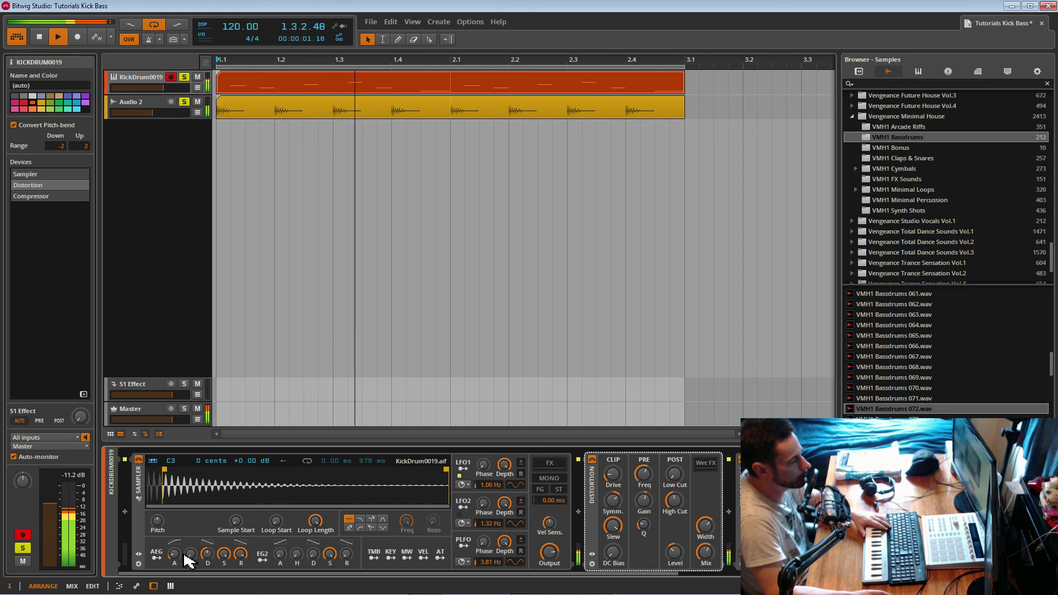
pyautogui.moveTo(234, 528); pyautogui.dragTo(235, 527)
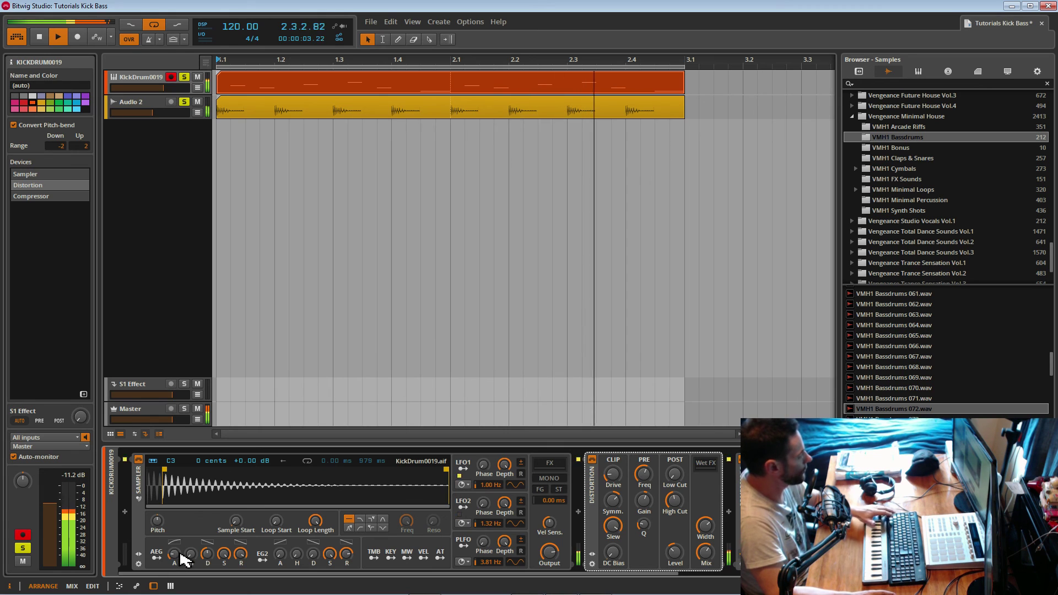
pyautogui.moveTo(164, 88); pyautogui.dragTo(163, 88)
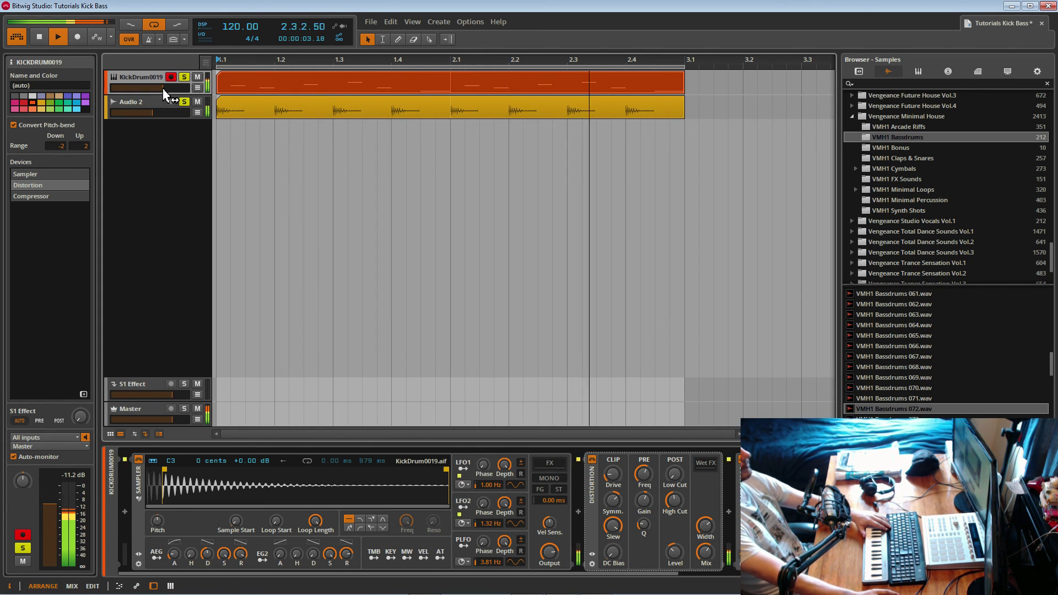
pyautogui.press('space')
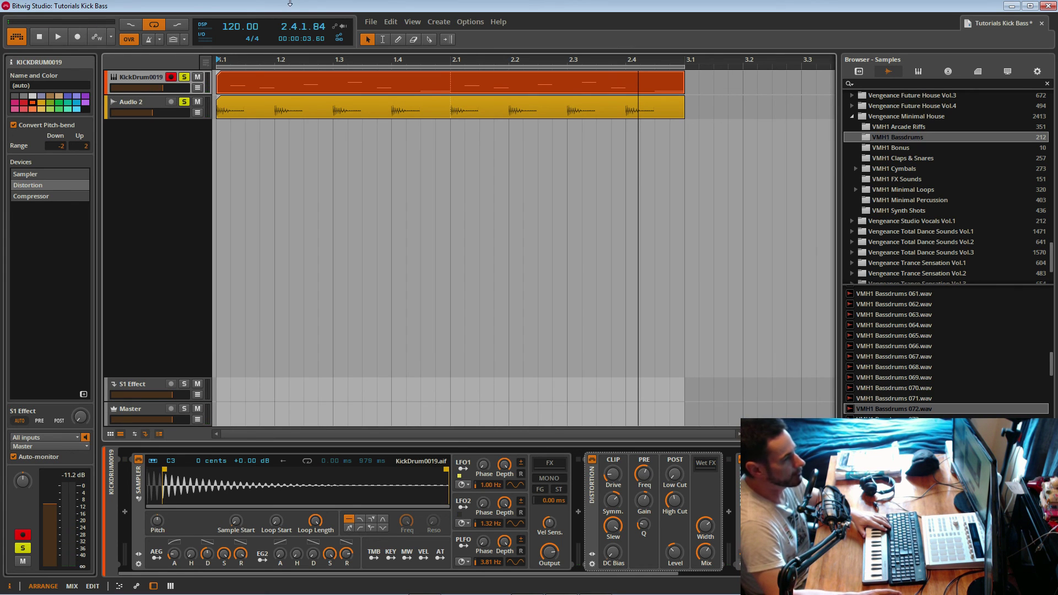
# Step: Unsolo KickDrum0019 and Audio 2, and save the project
pyautogui.click(184, 76)
pyautogui.click(185, 102)
pyautogui.click(148, 104)
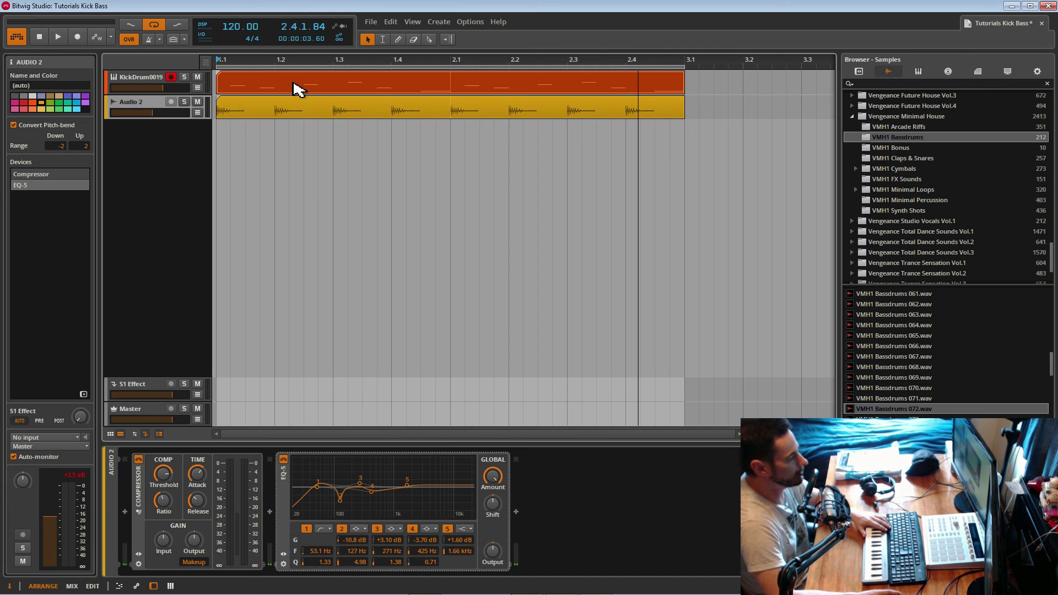
pyautogui.hotkey('ctrl', 's')
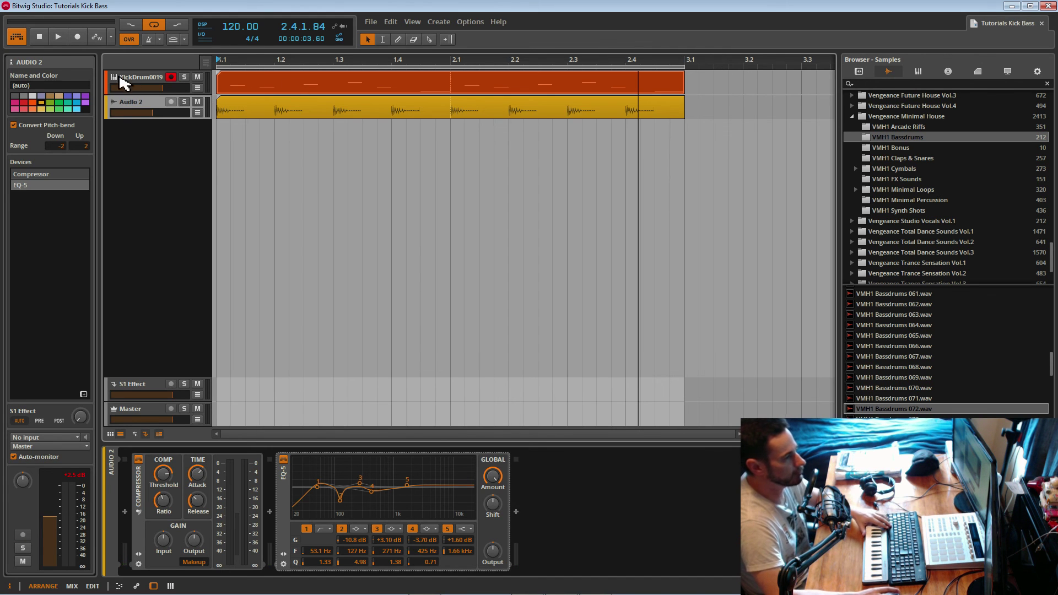
# Step: Move the Audio 2 track above KickDrum0019 and rename it Kick
pyautogui.click(151, 82)
pyautogui.moveTo(133, 94); pyautogui.dragTo(137, 82)
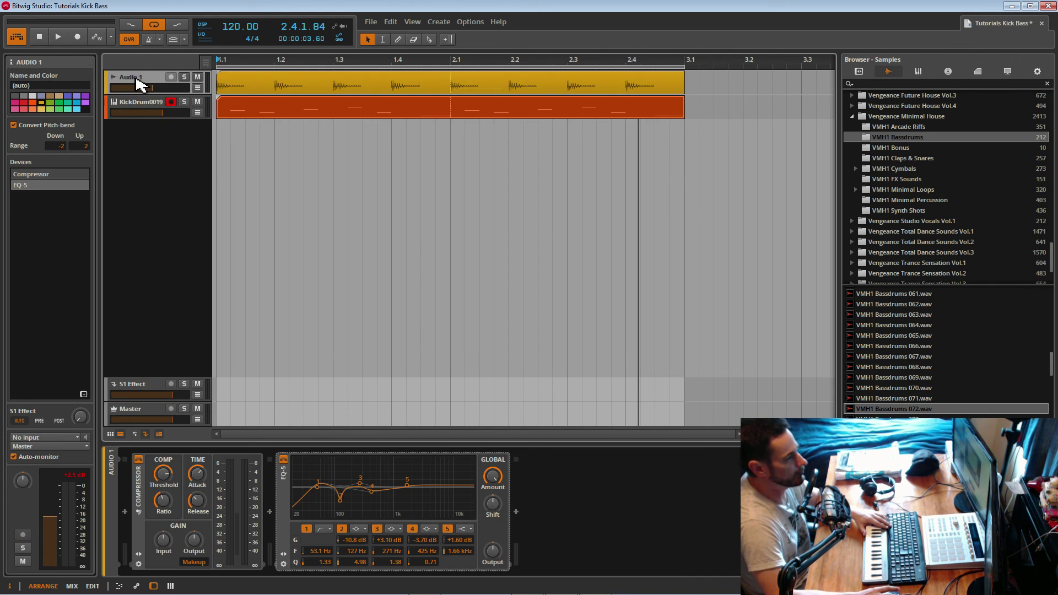
pyautogui.rightClick(136, 81)
pyautogui.click(171, 87)
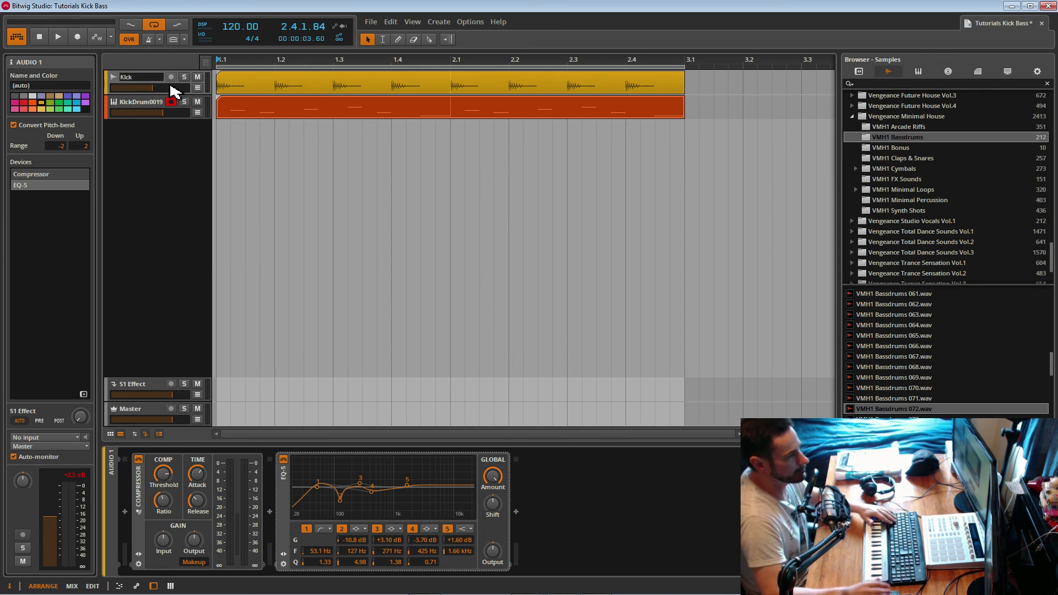
pyautogui.press('Return')
# Step: Rename the KickDrum0019 track as Sub Kick
pyautogui.click(158, 106)
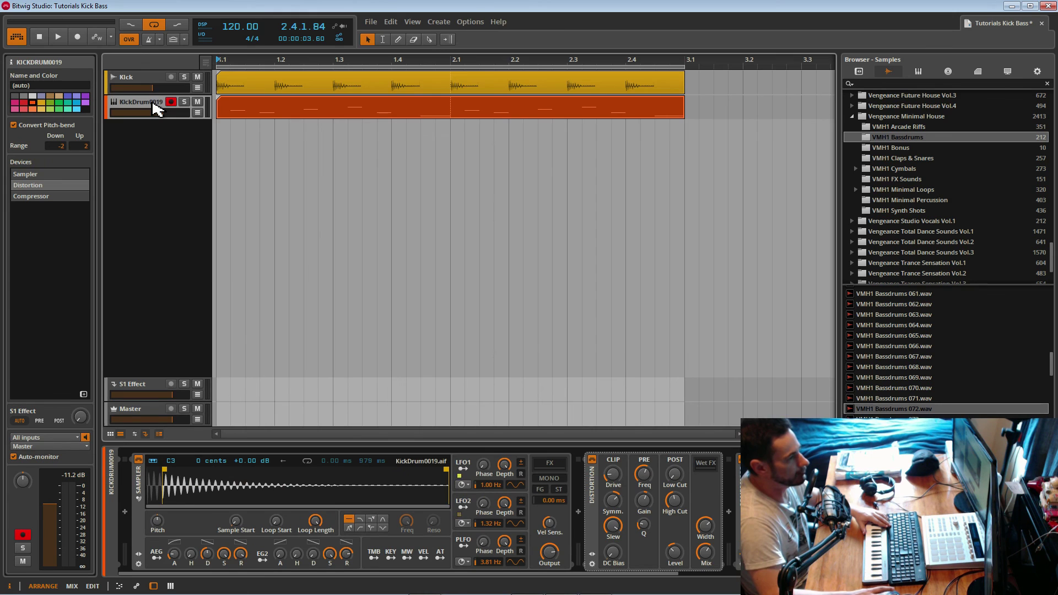
pyautogui.rightClick(156, 105)
pyautogui.click(176, 110)
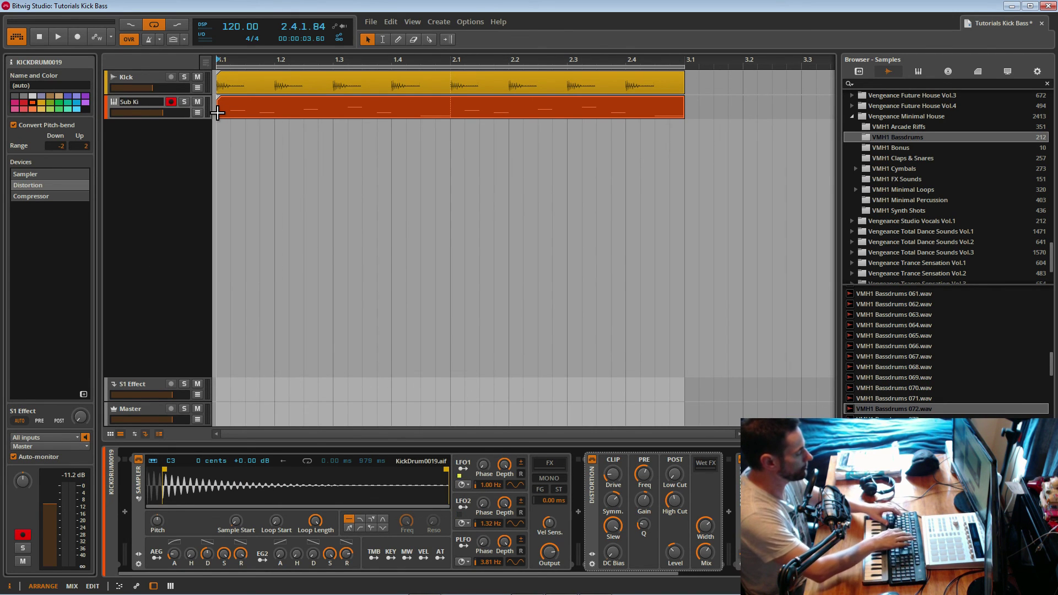
pyautogui.write('Sub Kick')
pyautogui.press('Return')
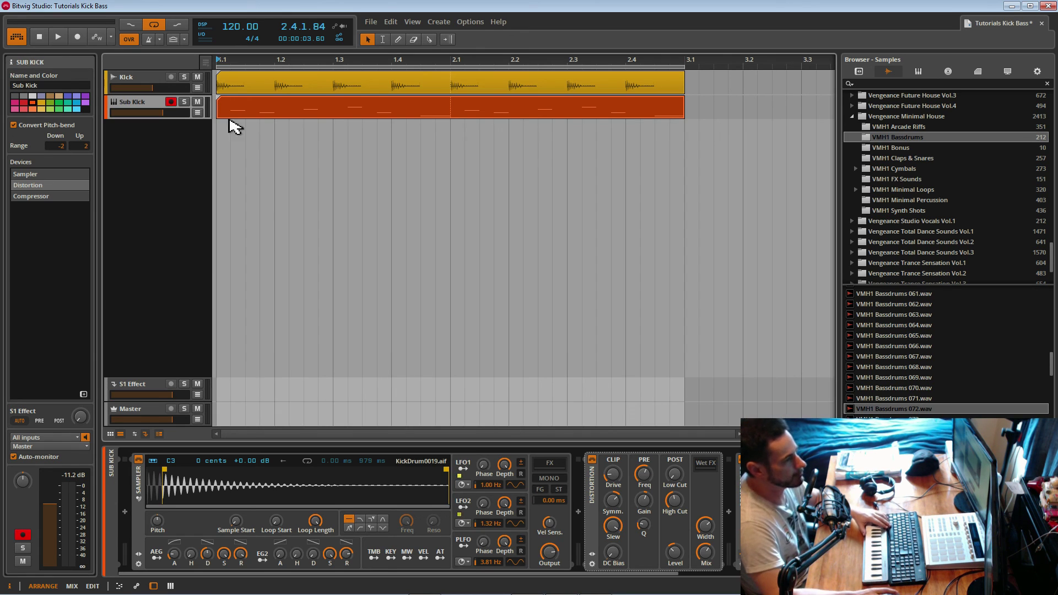
# Step: Add a Dynamics device after the Compressor on Sub Kick and set its sidechain source to Kick (Post-Fader)
pyautogui.press('space')
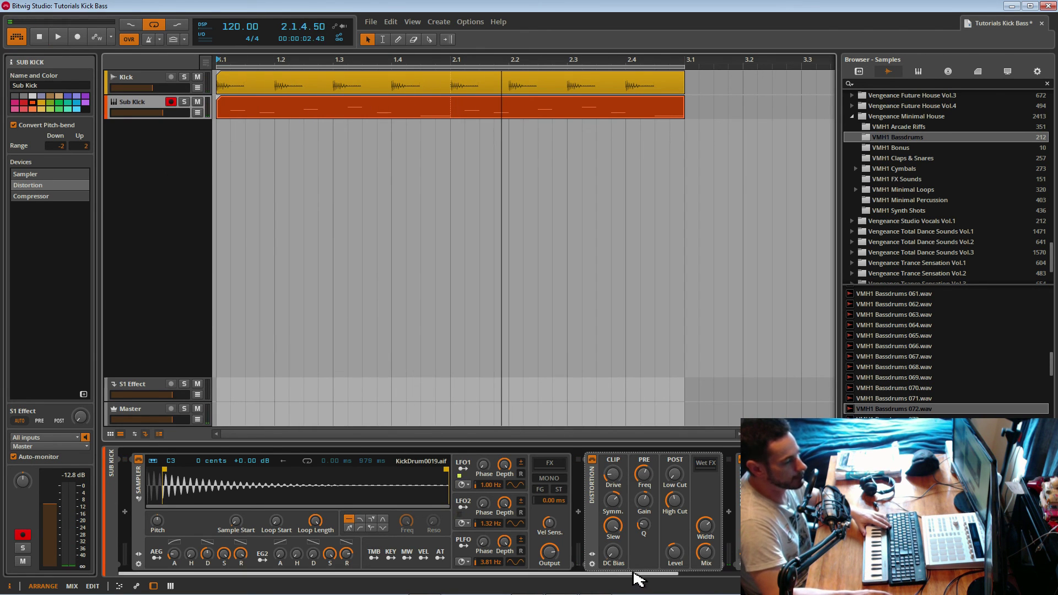
pyautogui.moveTo(633, 574); pyautogui.dragTo(788, 573)
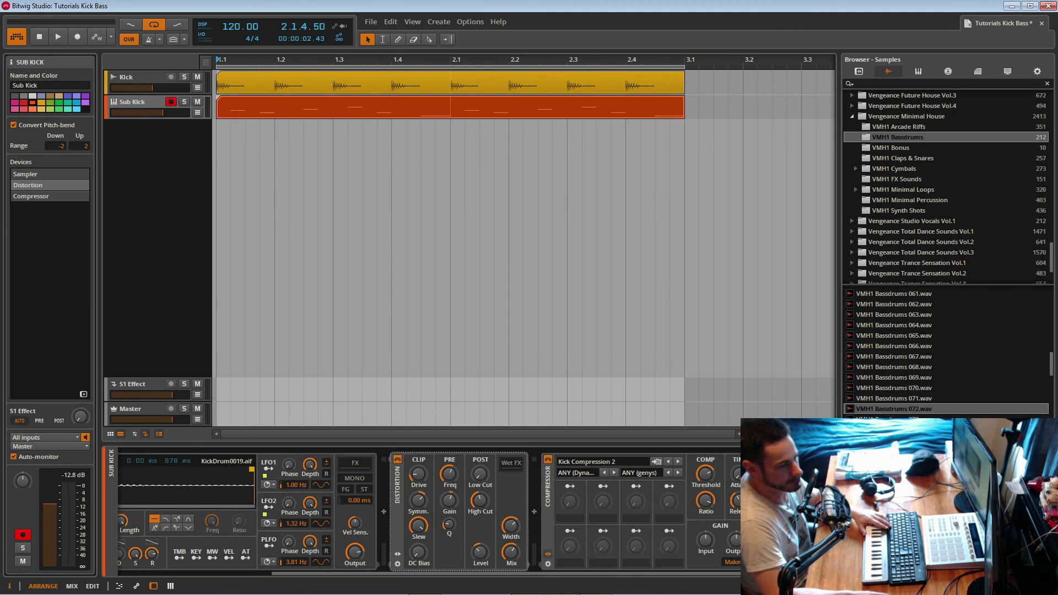
pyautogui.click(780, 512)
pyautogui.moveTo(642, 574); pyautogui.dragTo(787, 574)
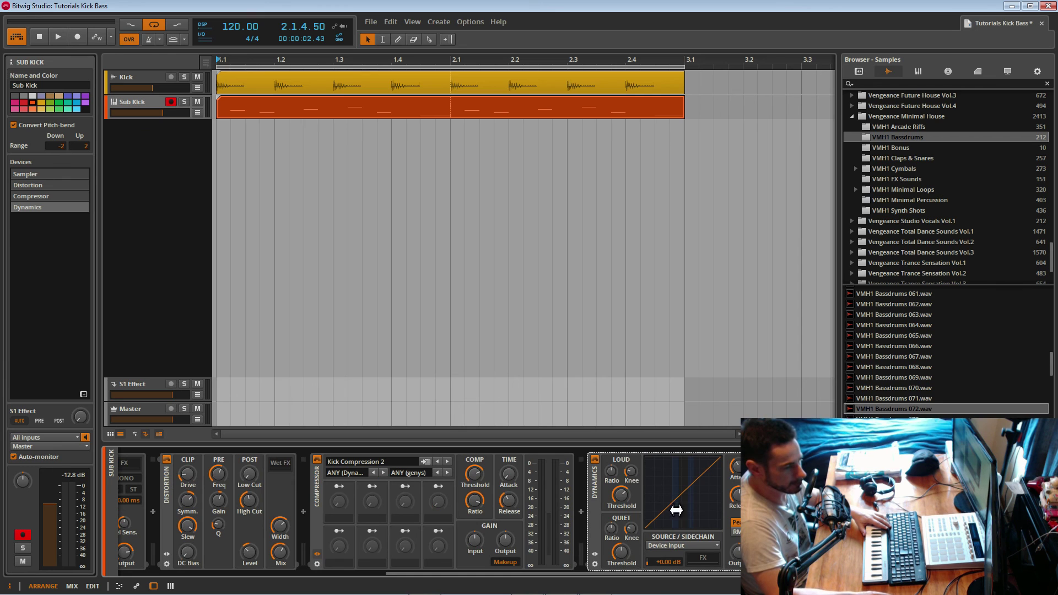
pyautogui.click(671, 547)
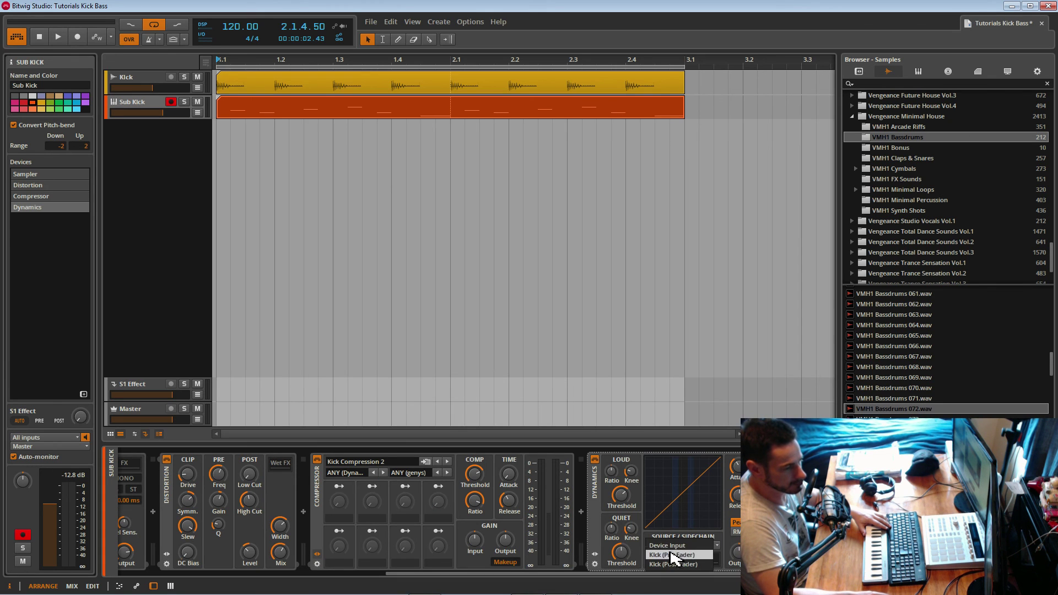
pyautogui.click(680, 564)
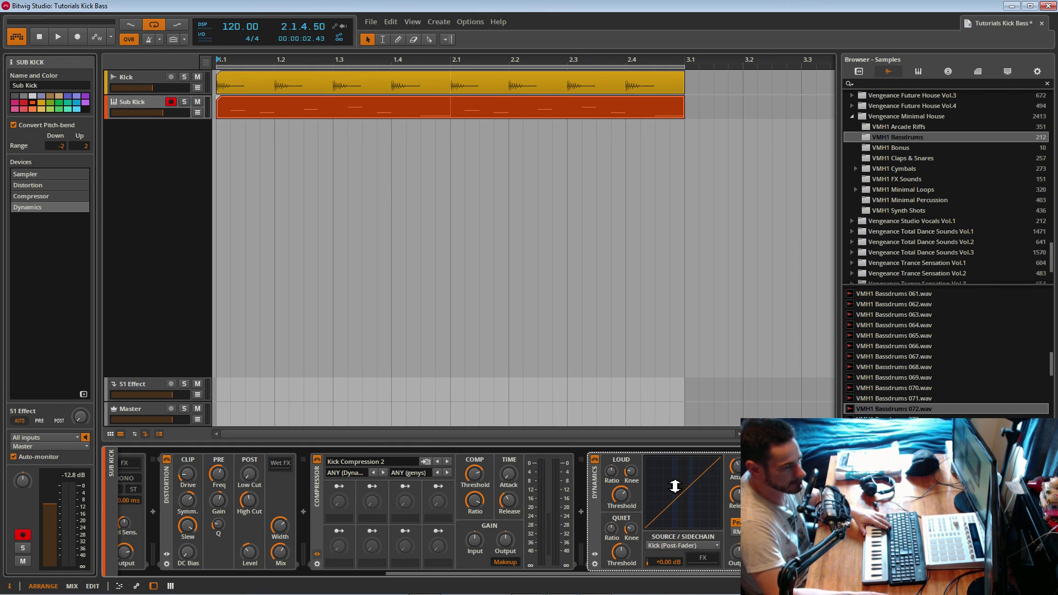
# Step: Lower the loud threshold of the Sub Kick's Dynamics during playback and rebalance the track volumes, saving the project
pyautogui.press('space')
pyautogui.moveTo(674, 486); pyautogui.dragTo(675, 495)
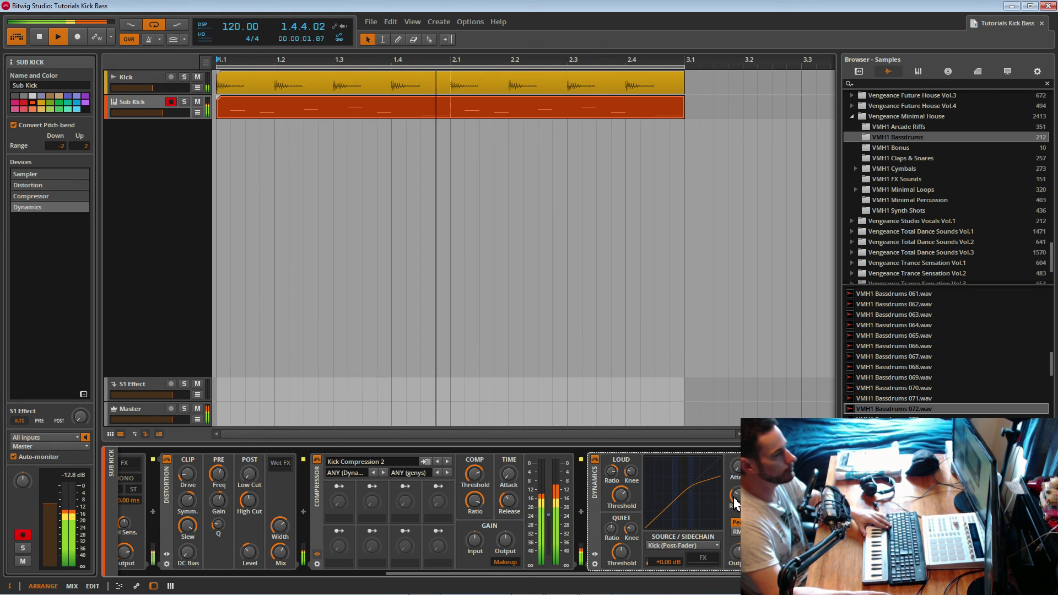
pyautogui.moveTo(152, 88); pyautogui.dragTo(162, 113)
pyautogui.hotkey('ctrl', 's')
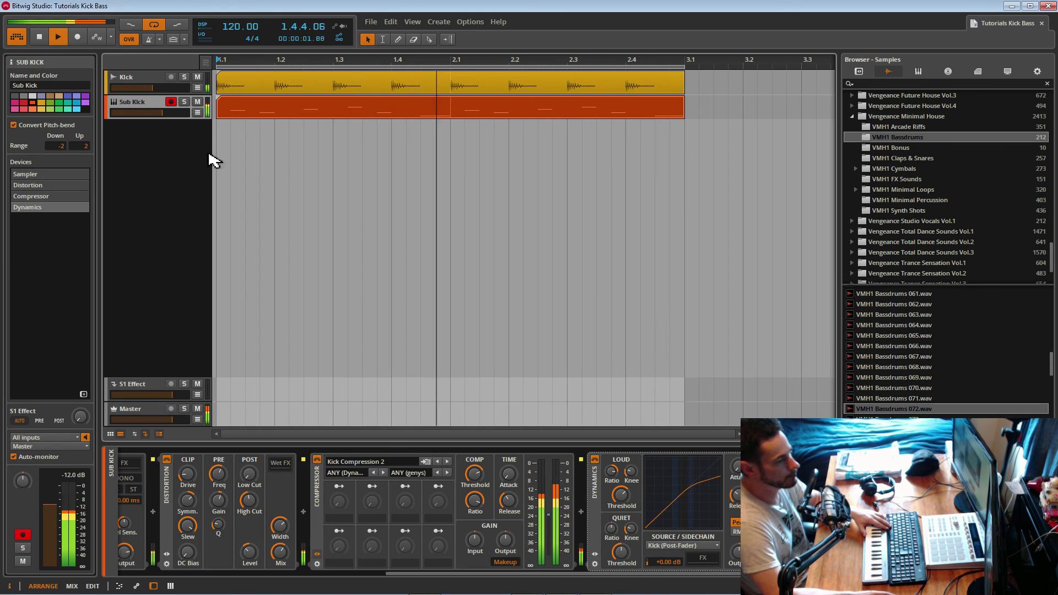
pyautogui.moveTo(622, 494); pyautogui.dragTo(626, 498)
pyautogui.hotkey('ctrl', 's')
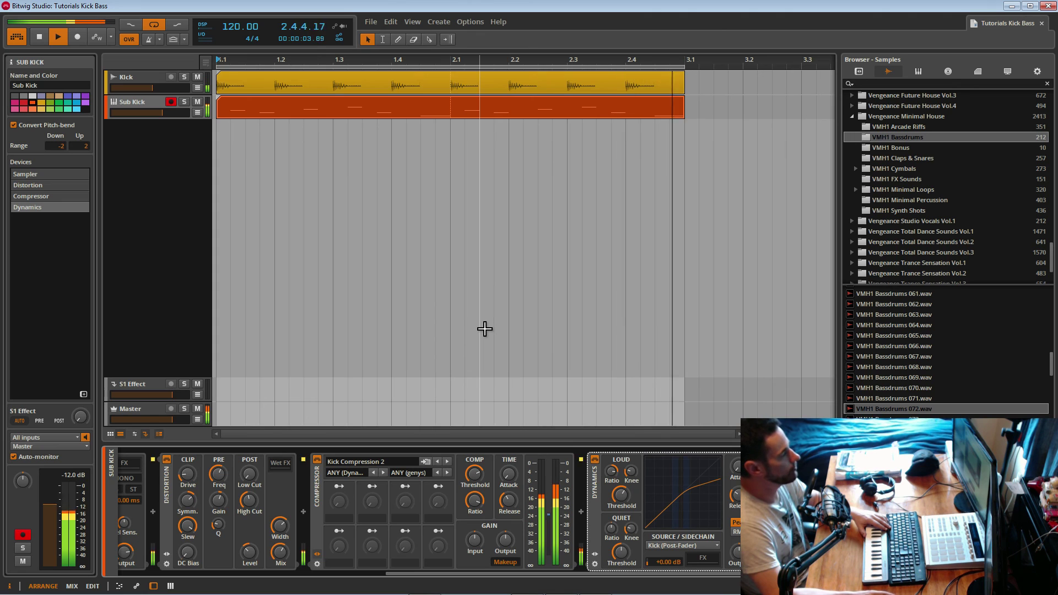
# Step: Fine-tune the Kick track's volume, stop playback and save the project
pyautogui.moveTo(159, 88); pyautogui.dragTo(155, 88)
pyautogui.press('space')
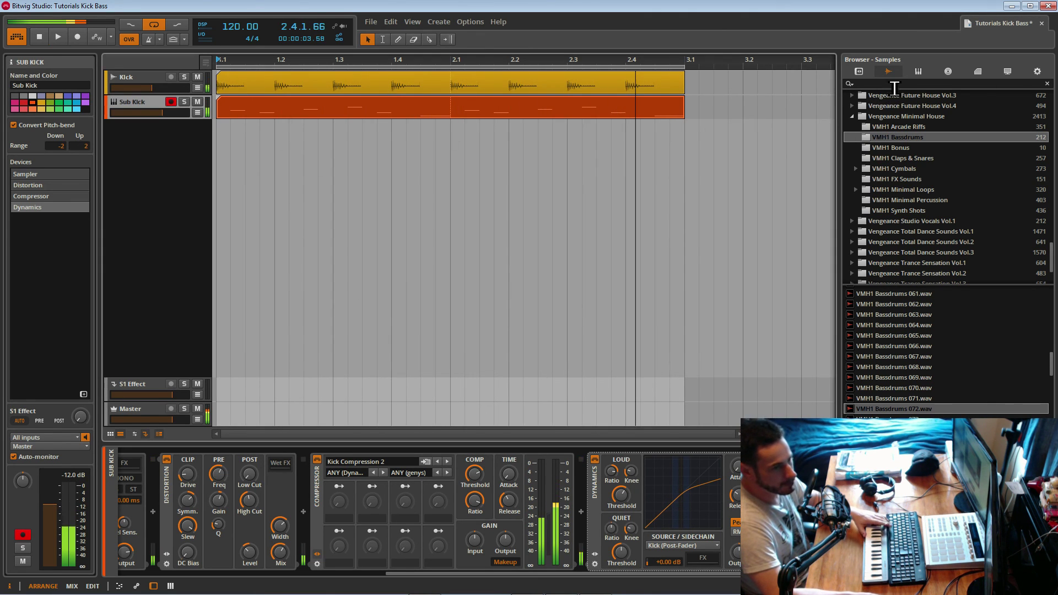
pyautogui.click(894, 87)
pyautogui.hotkey('ctrl', 's')
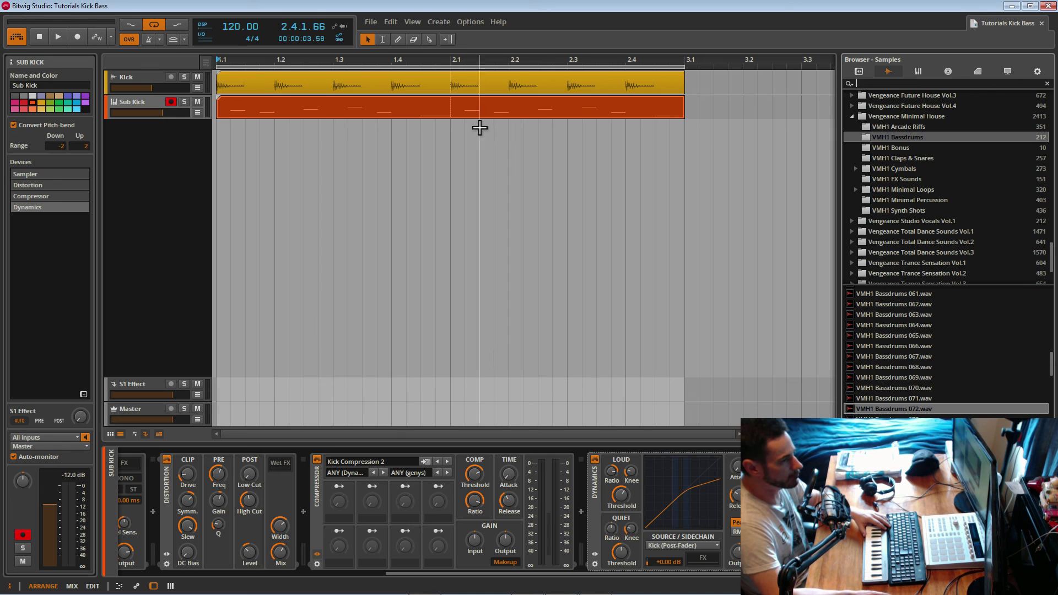
# Step: Select the Kick track and mute Sub Kick to play the kick alone
pyautogui.moveTo(474, 576); pyautogui.dragTo(201, 558)
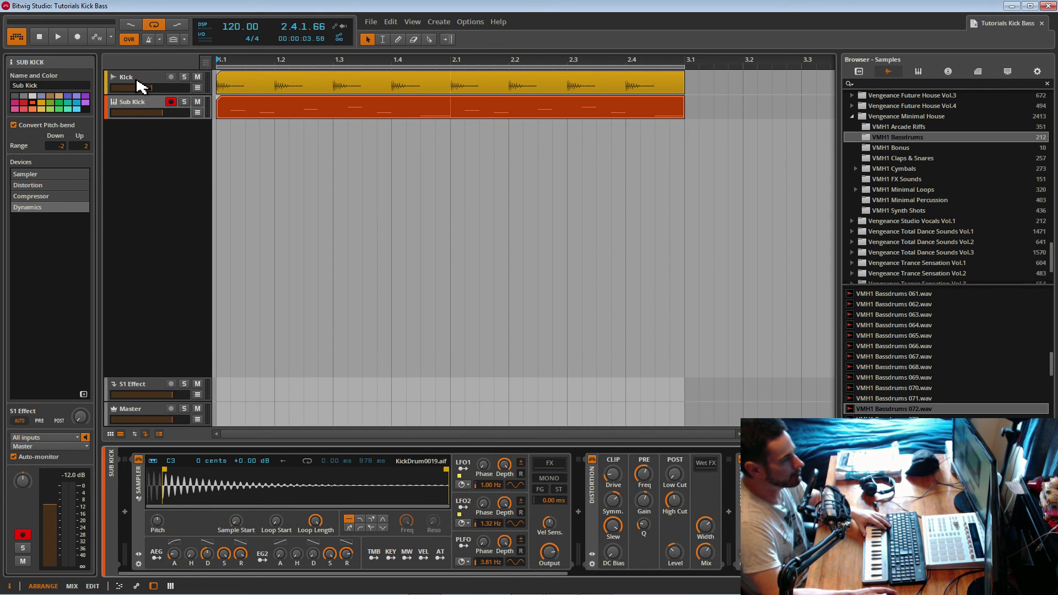
pyautogui.click(141, 86)
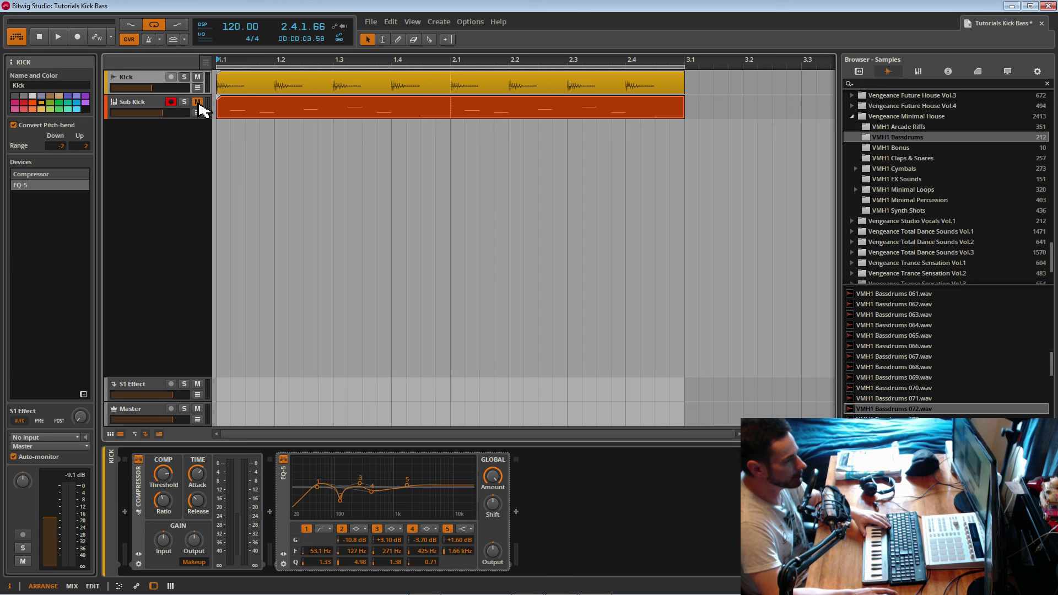
pyautogui.click(198, 102)
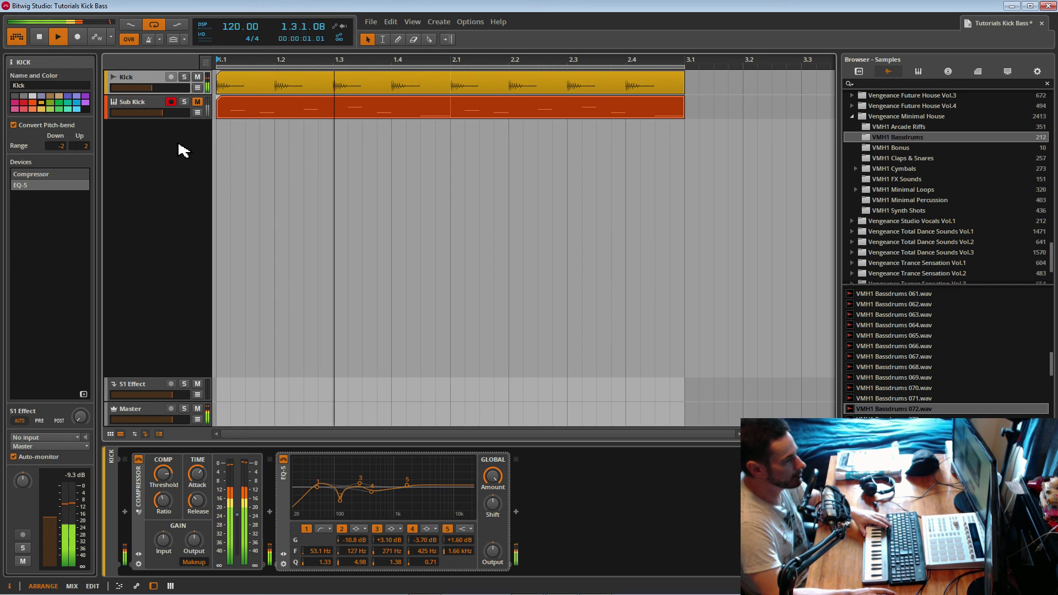
# Step: Add a new audio track below Sub Kick and create an empty one-bar clip at its start
pyautogui.rightClick(178, 142)
pyautogui.click(193, 156)
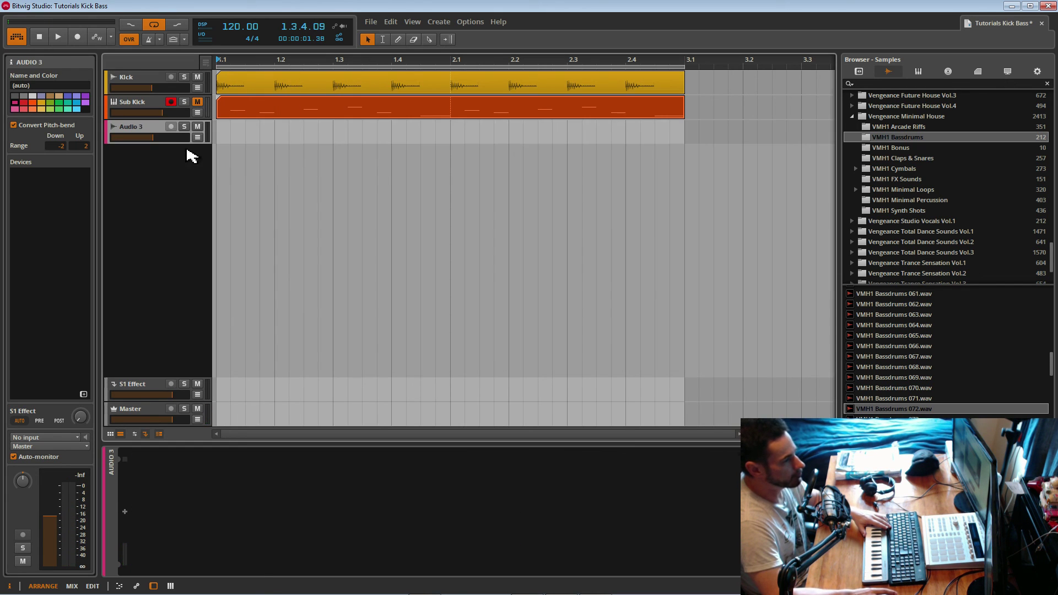
pyautogui.doubleClick(227, 137)
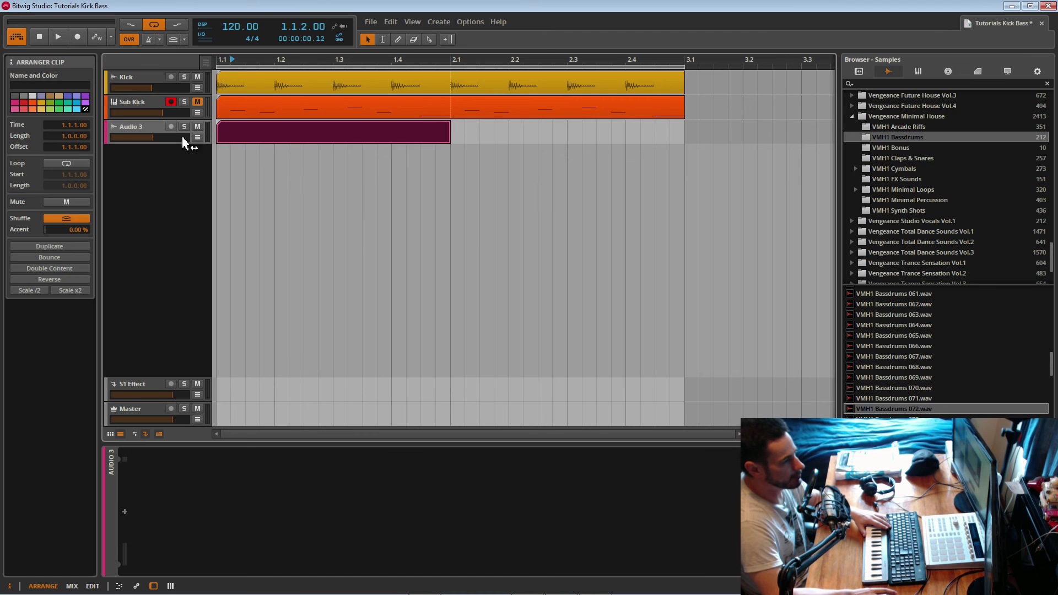
# Step: Rename the new Audio 3 track as Tom Bass
pyautogui.rightClick(147, 132)
pyautogui.click(150, 134)
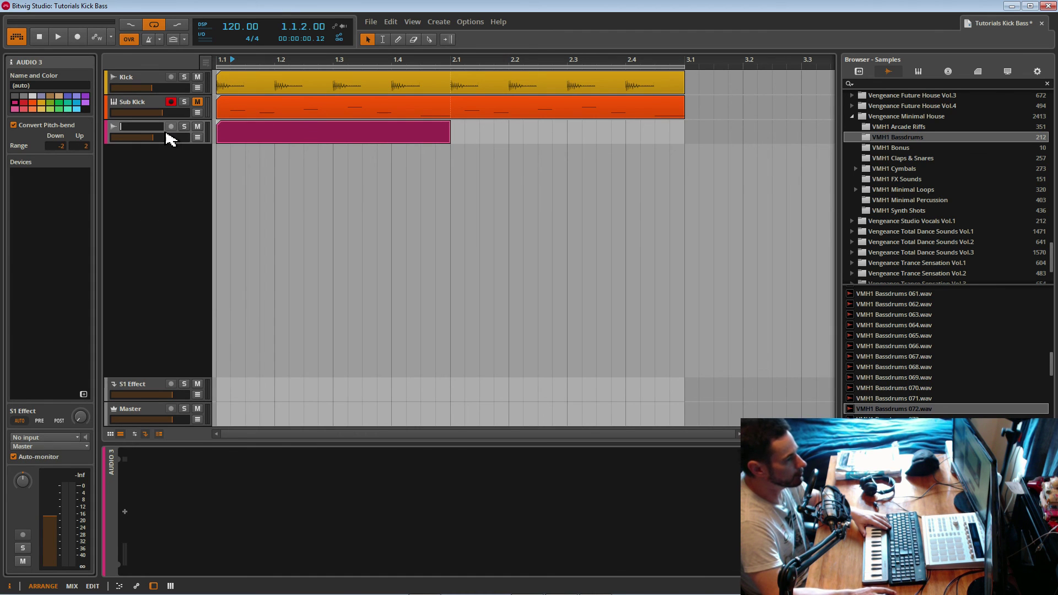
pyautogui.write('T')
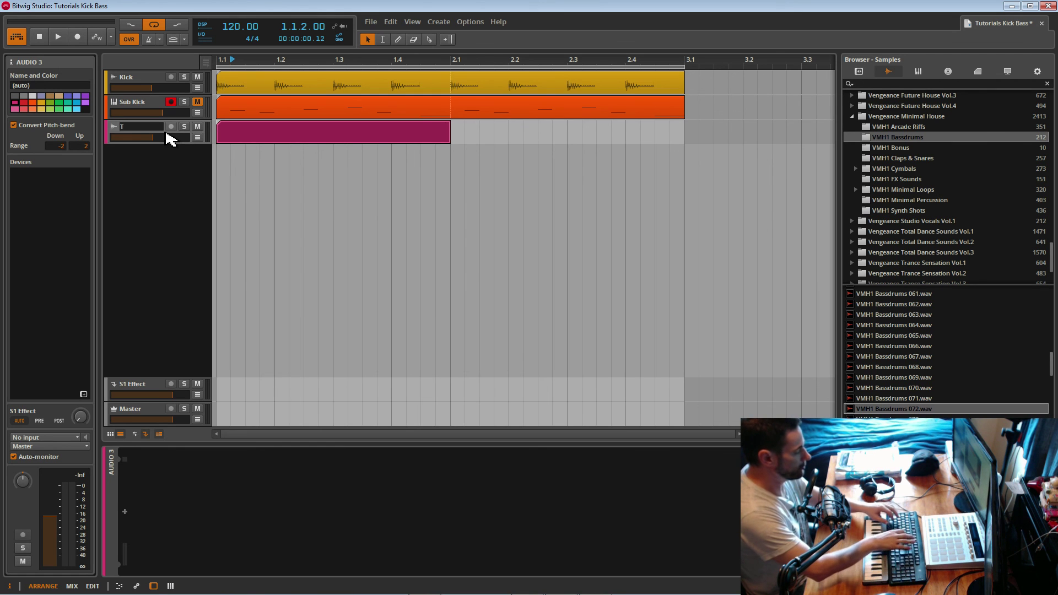
pyautogui.write('om Bass')
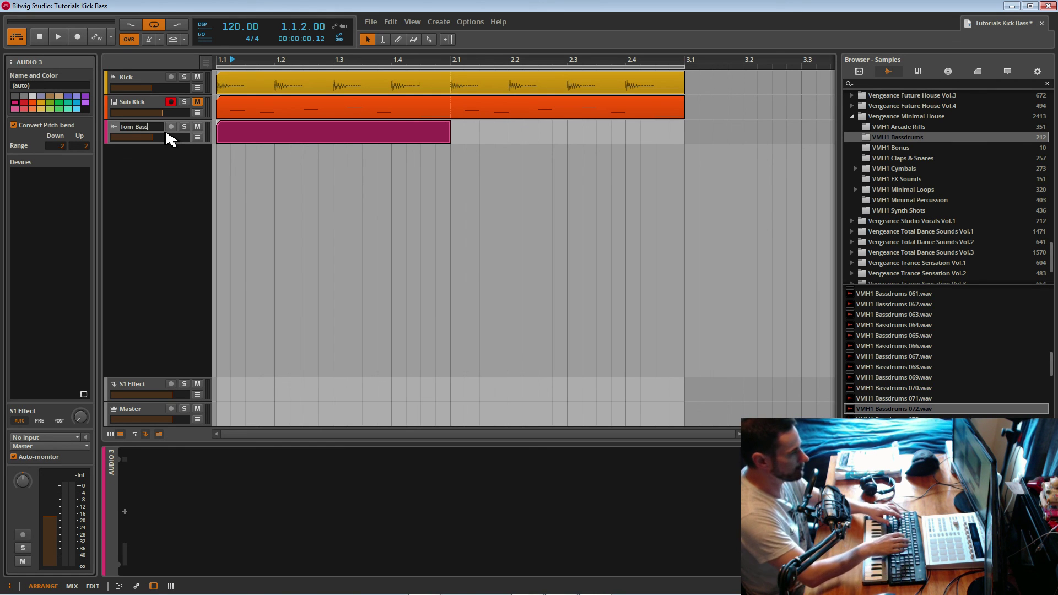
pyautogui.press('Return')
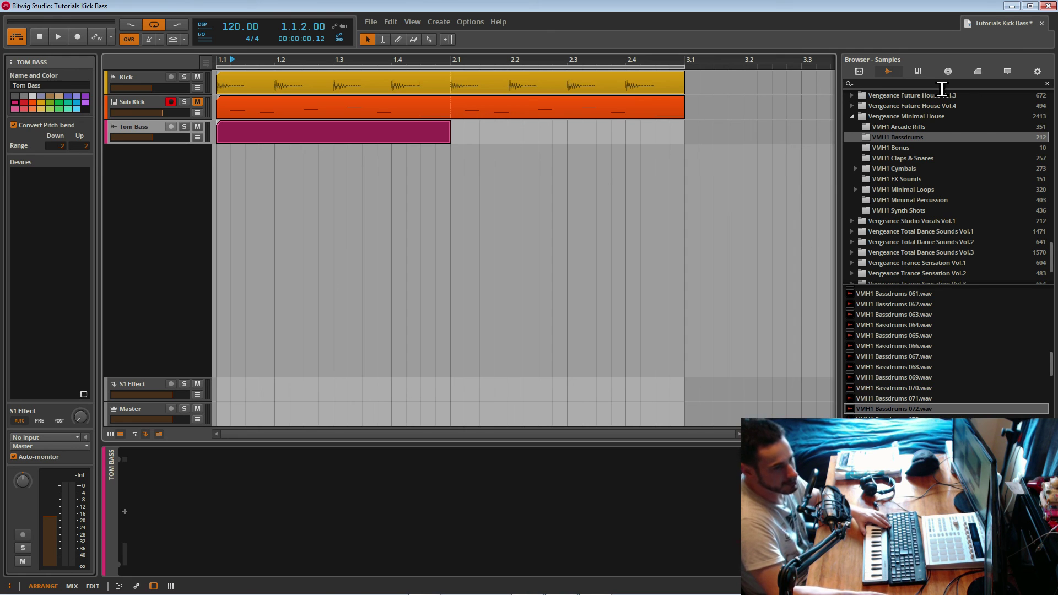
# Step: Search the sample browser for "808 tom" and look through the matching folders
pyautogui.click(904, 84)
pyautogui.write('808 tom')
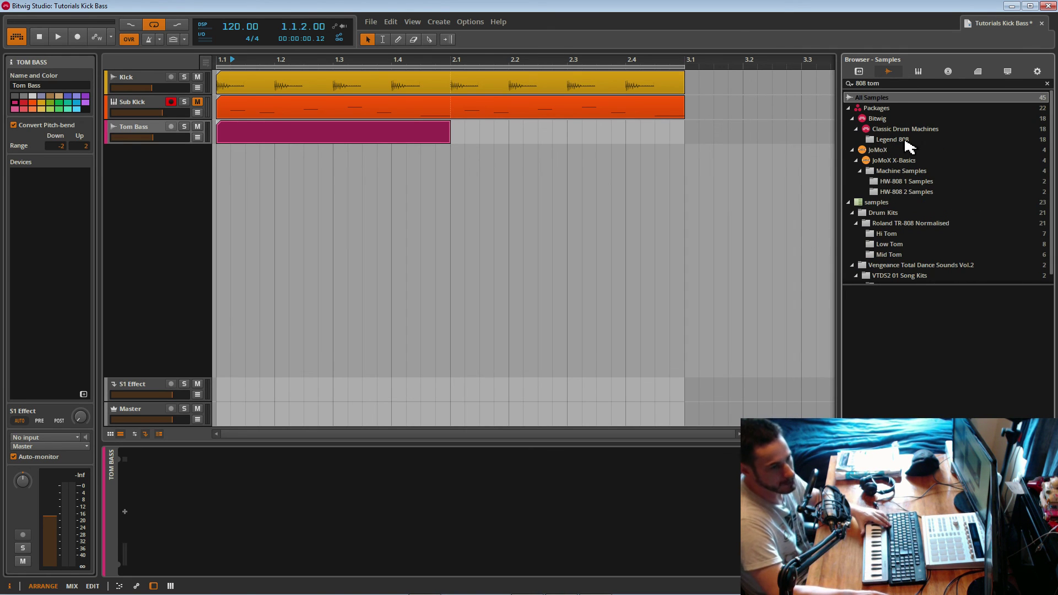
pyautogui.scroll(-1, 924, 166)
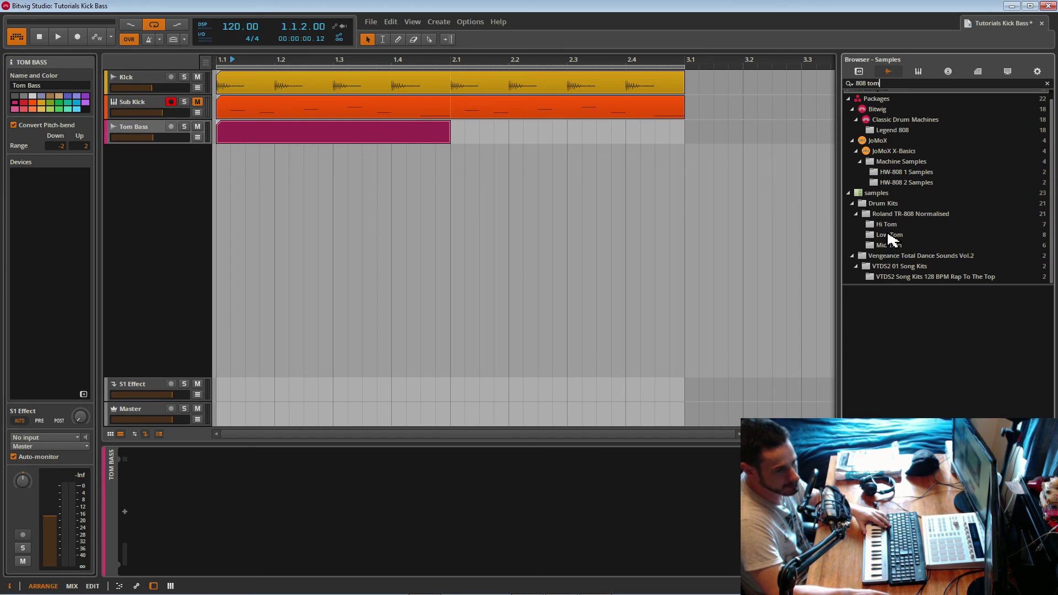
# Step: Audition the Low Tom samples from the Roland TR-808 Normalised kit
pyautogui.click(878, 237)
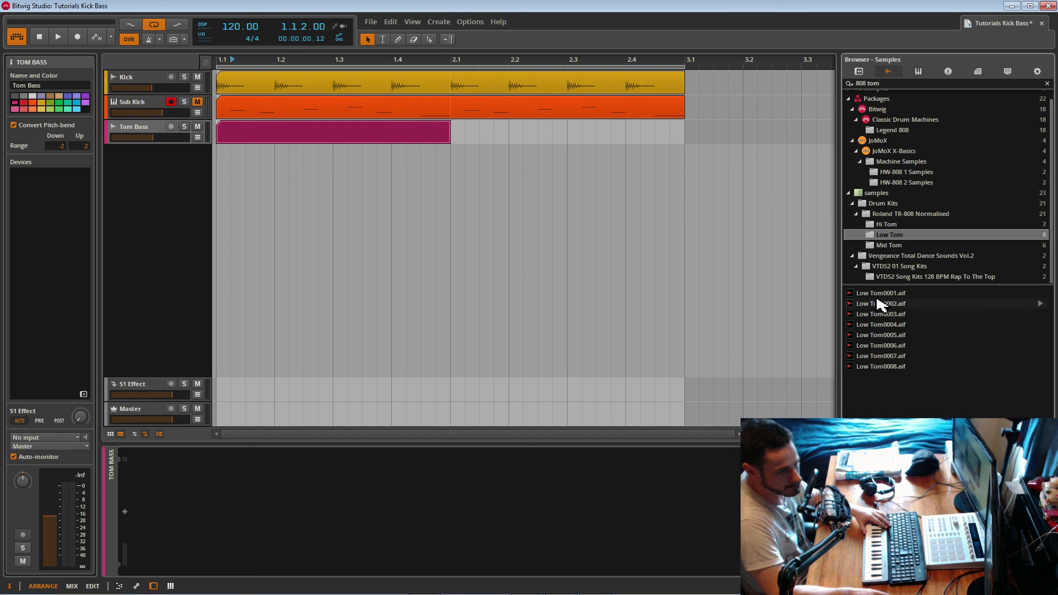
pyautogui.click(875, 294)
pyautogui.click(876, 314)
pyautogui.click(877, 325)
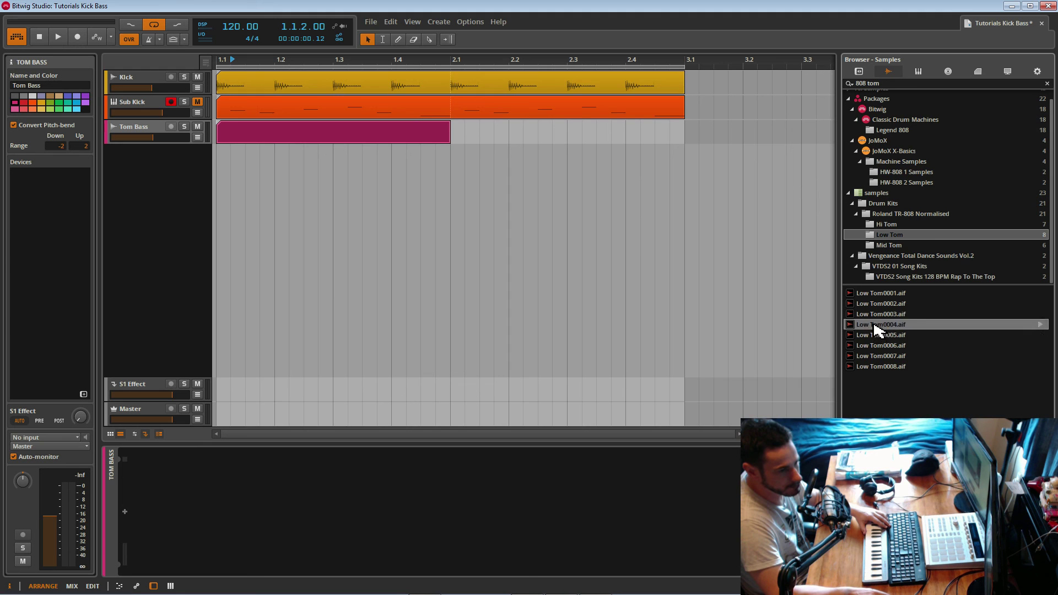
pyautogui.click(876, 337)
pyautogui.click(878, 346)
pyautogui.click(878, 356)
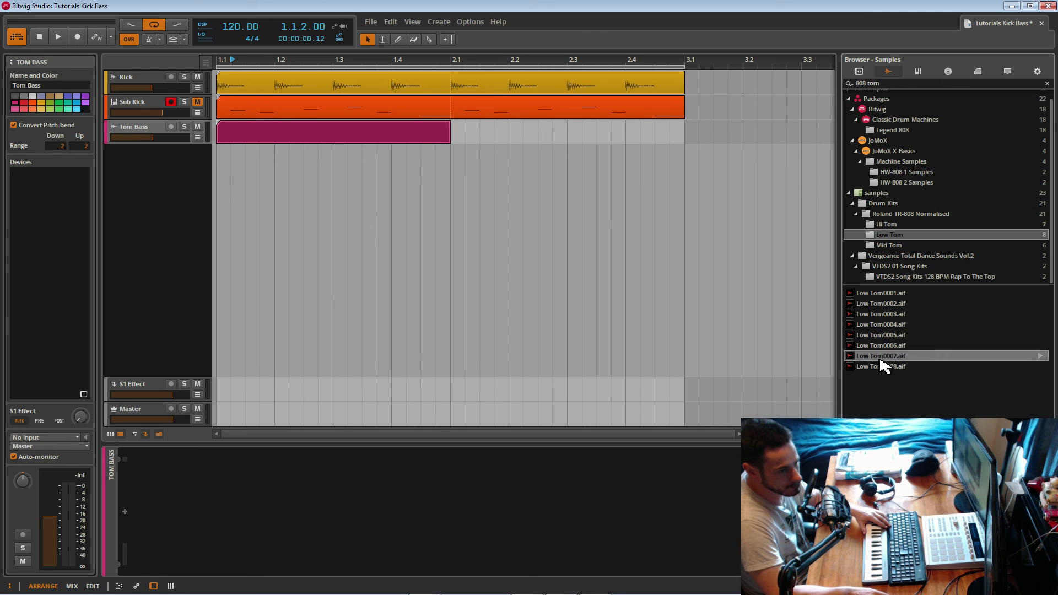
pyautogui.click(880, 366)
pyautogui.click(875, 298)
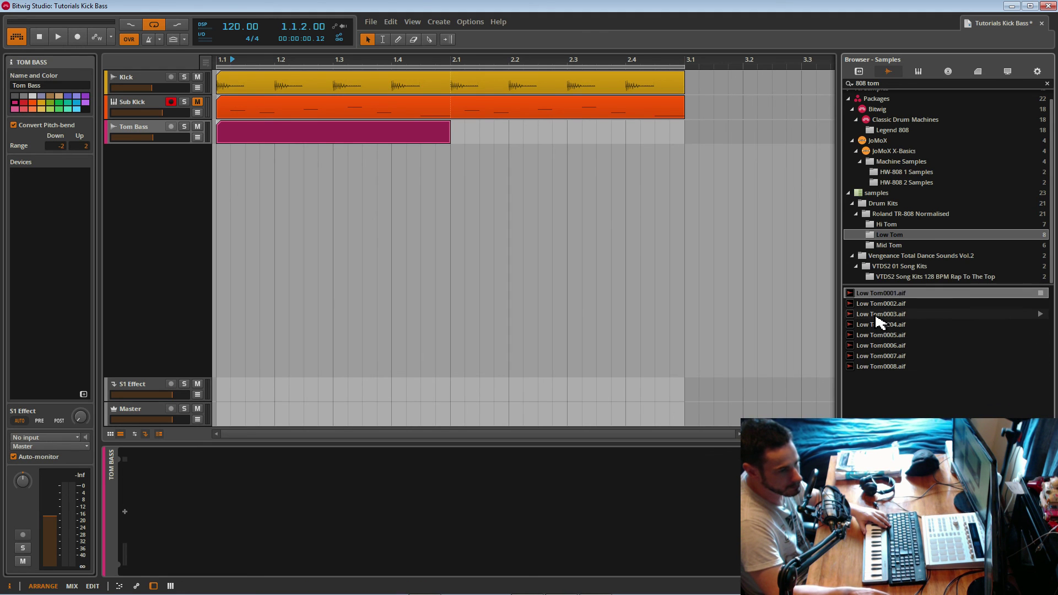
pyautogui.click(880, 324)
pyautogui.click(878, 317)
pyautogui.click(879, 326)
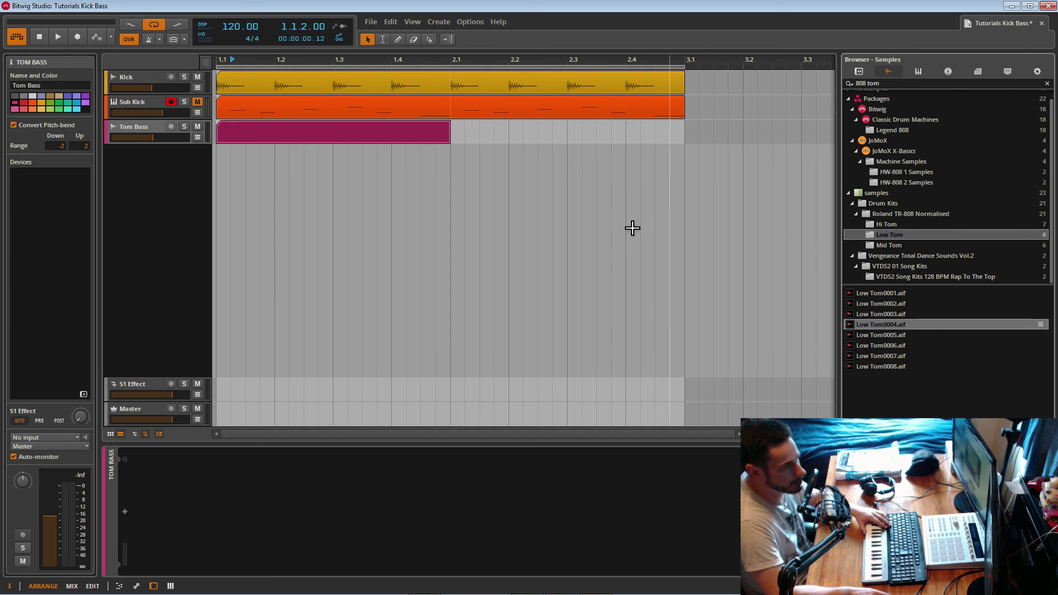
# Step: Place Low Tom0004.aif at 1.1.3 in the Tom Bass clip and shorten it to end at beat 1.2
pyautogui.click(284, 142)
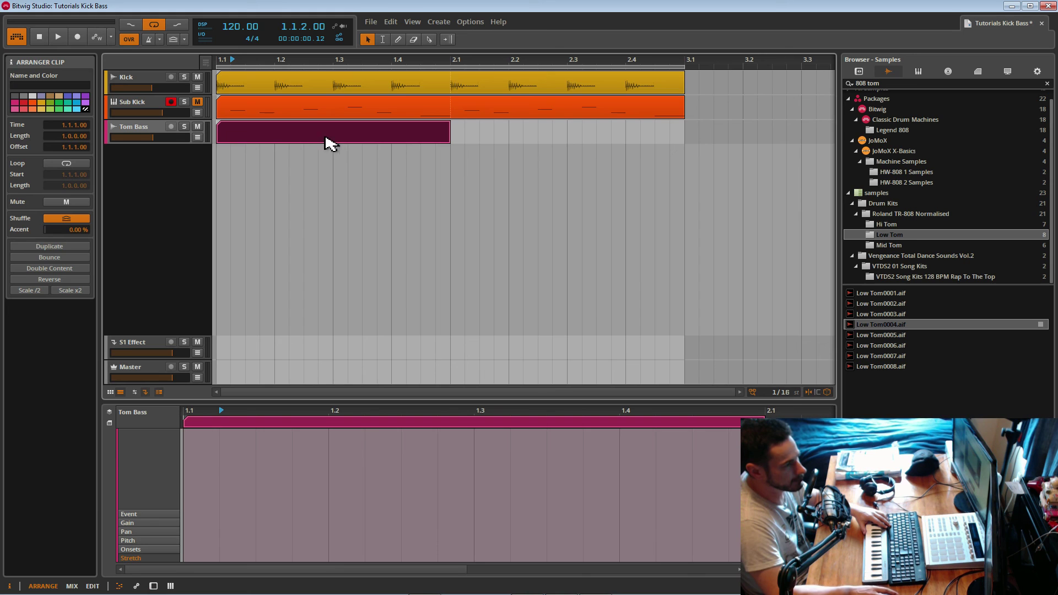
pyautogui.moveTo(868, 325); pyautogui.dragTo(256, 437)
pyautogui.moveTo(477, 439); pyautogui.dragTo(329, 444)
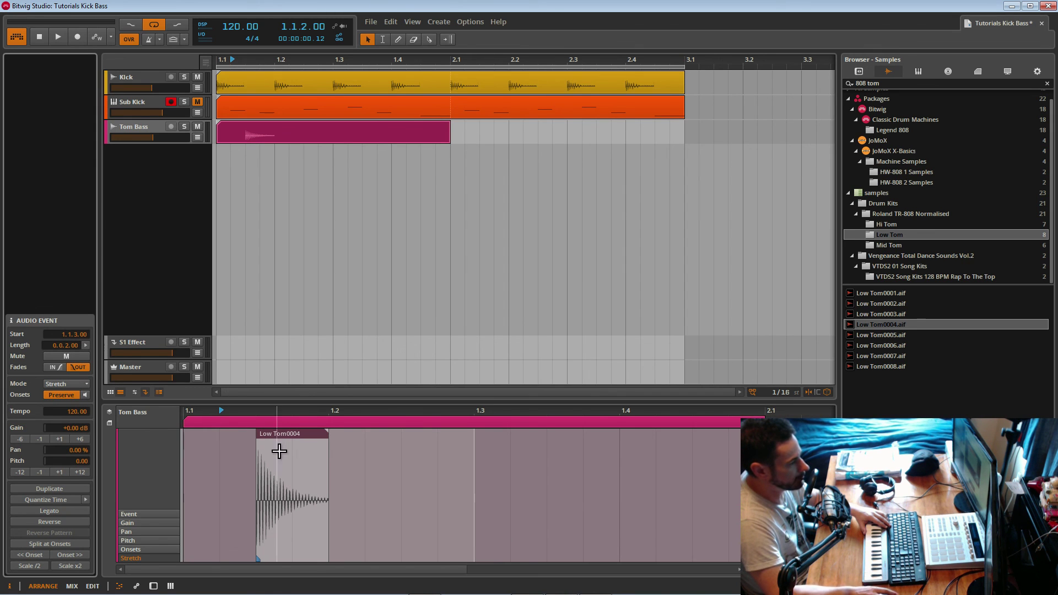
# Step: Play the arrangement from the start and copy the low tom hit to 1.2.4 in the Tom Bass clip
pyautogui.press('space')
pyautogui.click(244, 426)
pyautogui.click(273, 139)
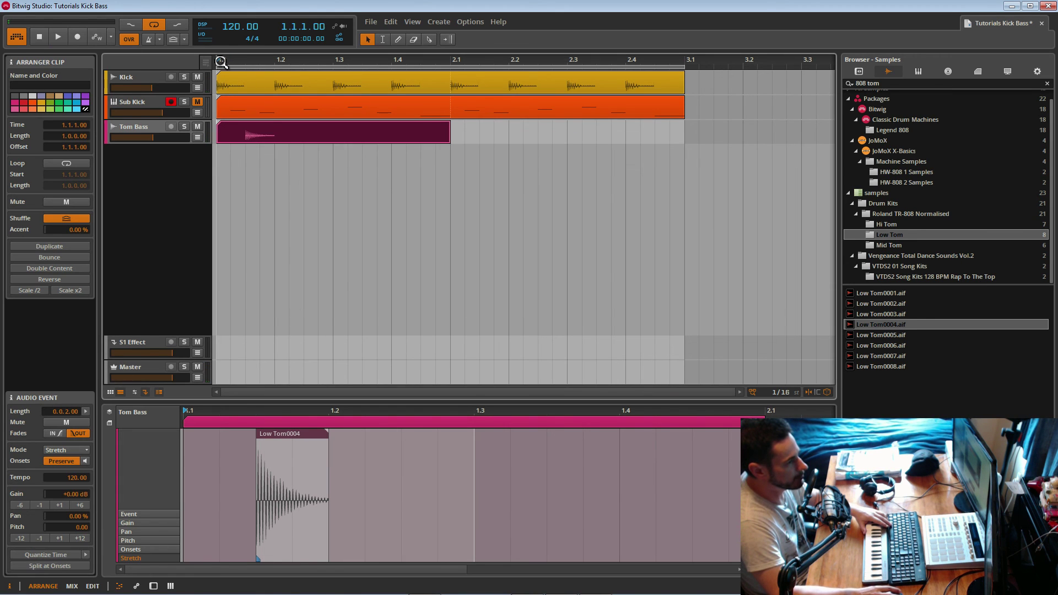
pyautogui.press('space')
pyautogui.moveTo(292, 436); pyautogui.dragTo(470, 446)
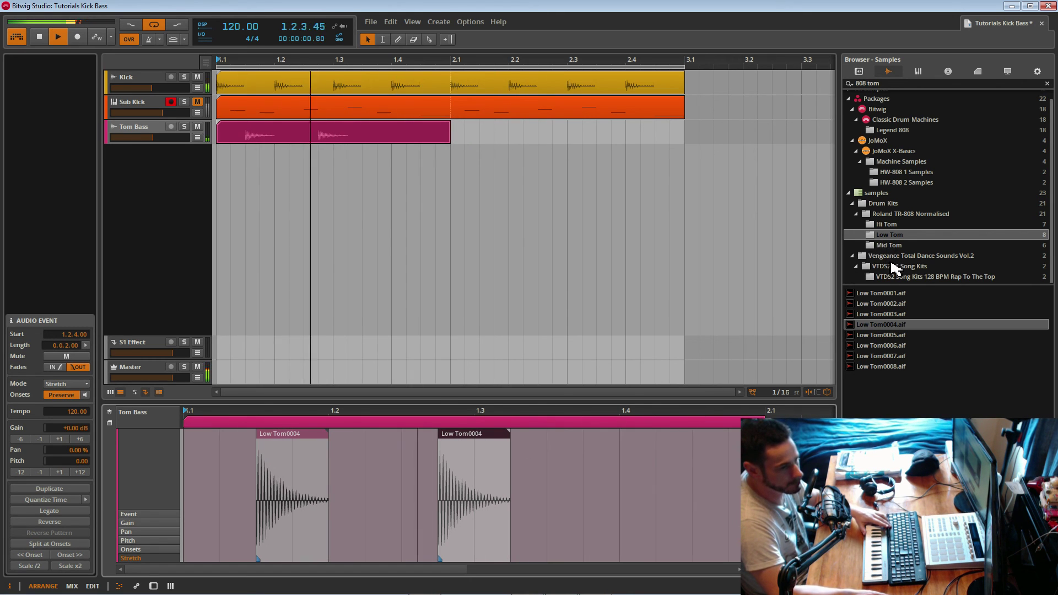
# Step: Audition the Mid Tom samples from the Roland TR-808 Normalised kit
pyautogui.click(880, 246)
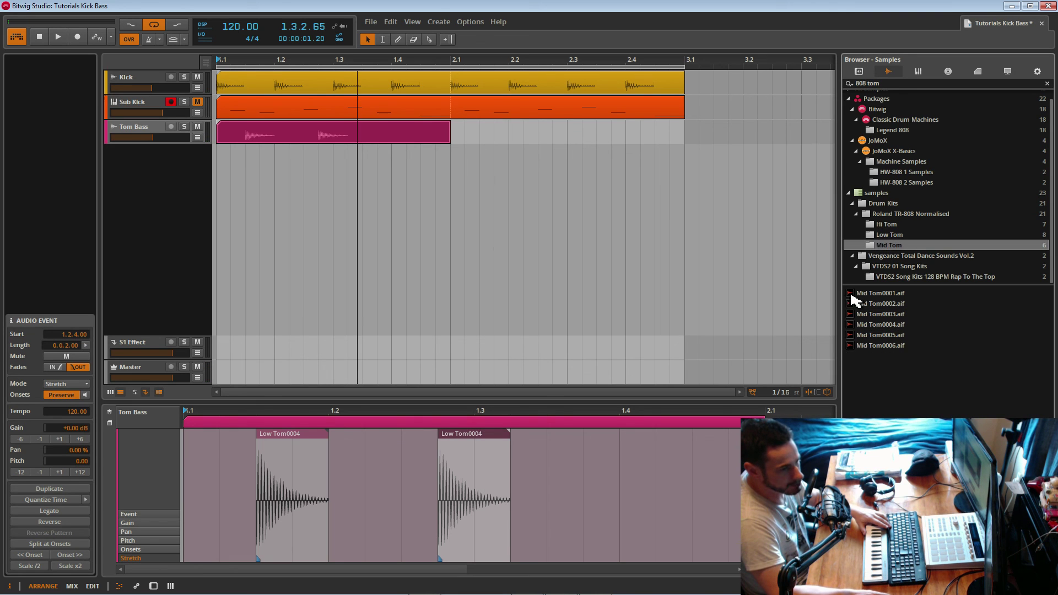
pyautogui.click(875, 303)
pyautogui.click(867, 315)
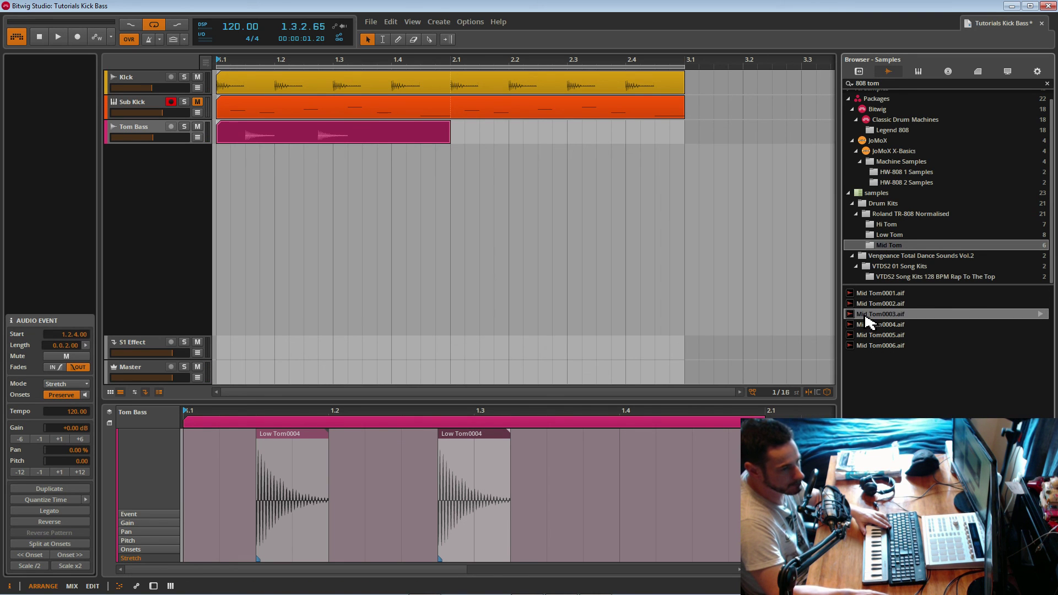
pyautogui.click(869, 325)
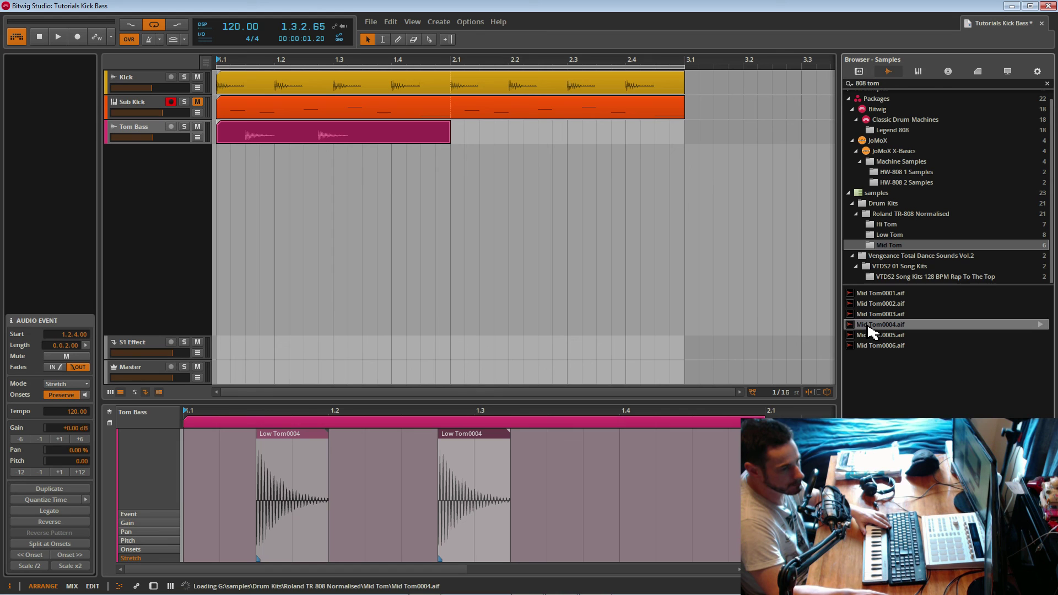
pyautogui.click(866, 316)
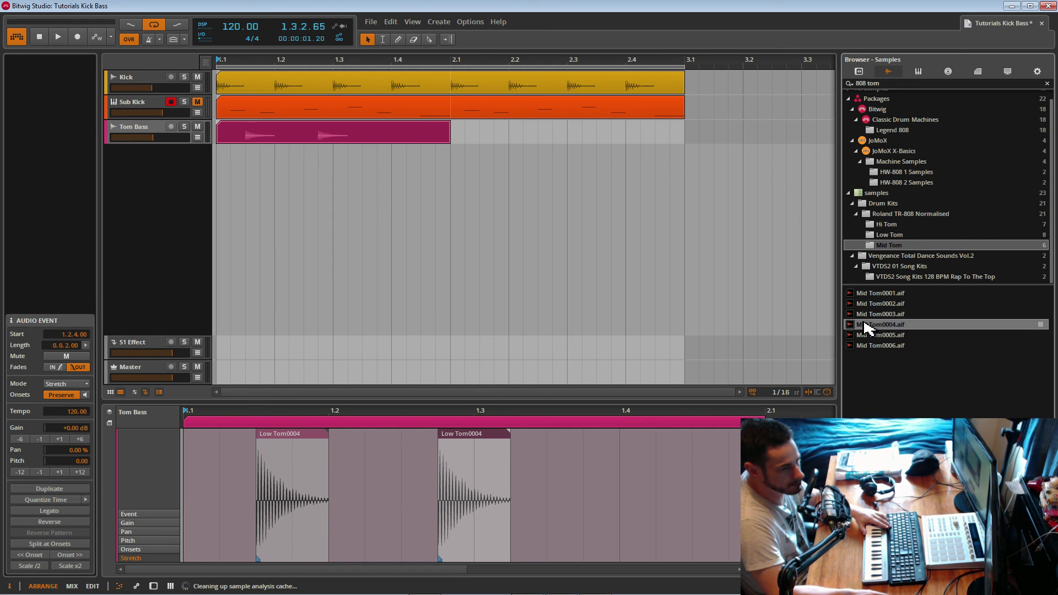
# Step: Add Mid Tom0003.aif after the second low tom and position its start at 1.3.3 during playback
pyautogui.moveTo(868, 315); pyautogui.dragTo(587, 461)
pyautogui.press('space')
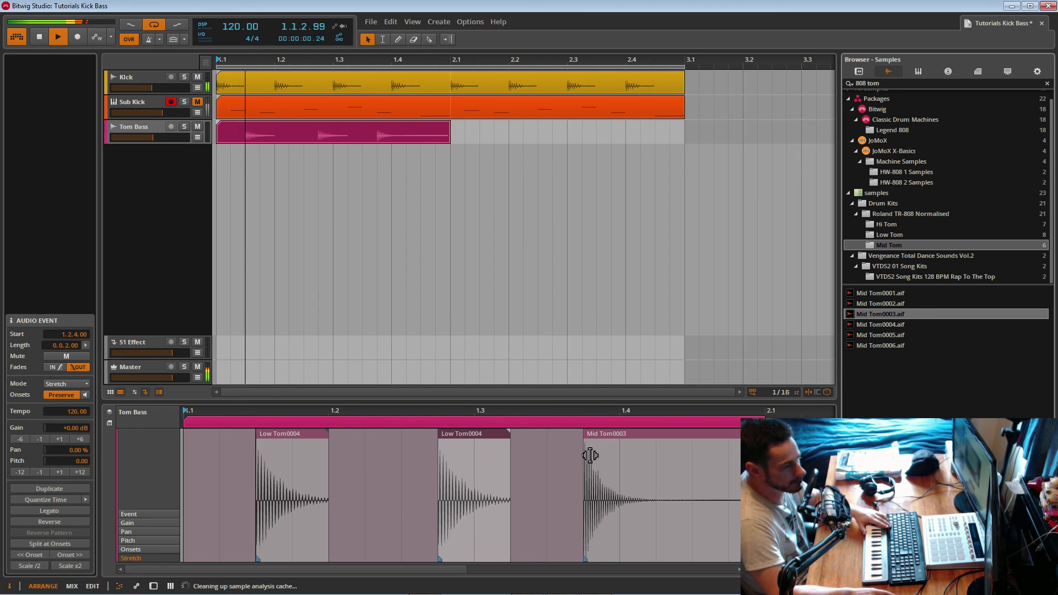
pyautogui.moveTo(628, 437); pyautogui.dragTo(597, 439)
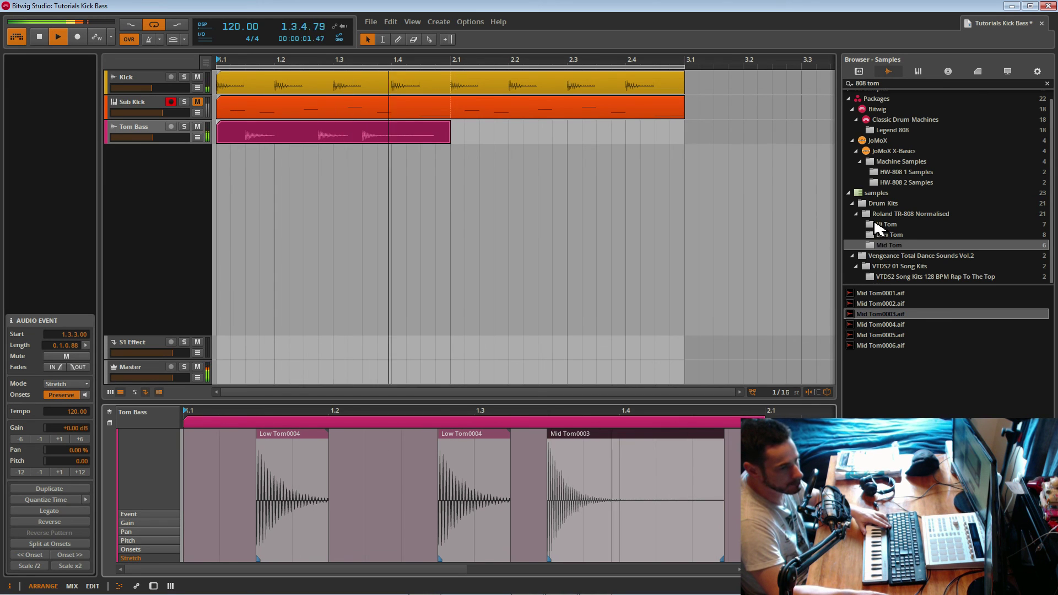
# Step: Audition the Hi Tom samples from the Roland TR-808 Normalised kit
pyautogui.click(885, 225)
pyautogui.click(872, 293)
pyautogui.click(871, 313)
pyautogui.click(871, 334)
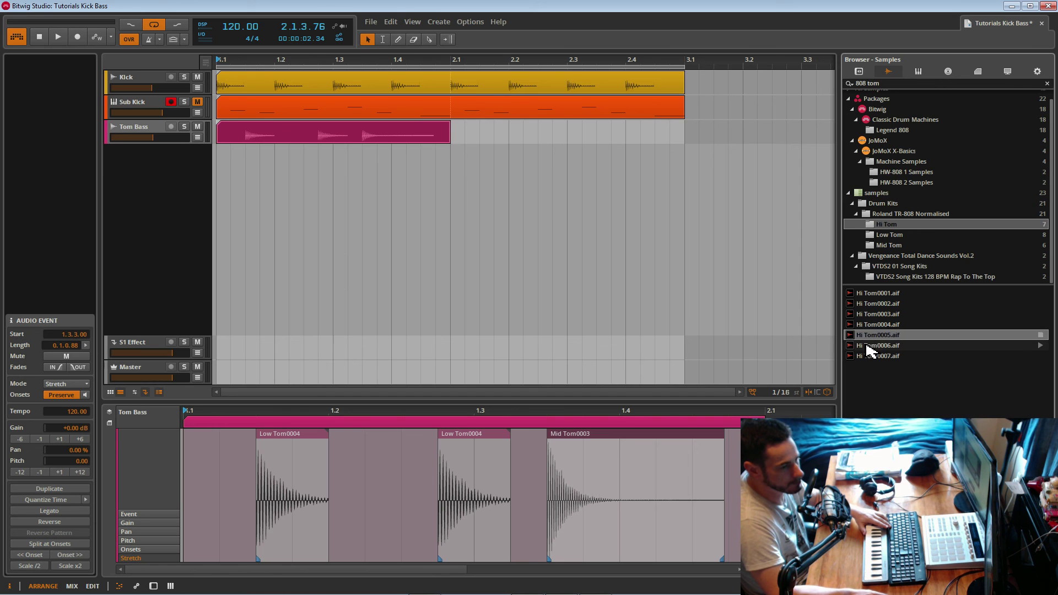
pyautogui.click(856, 346)
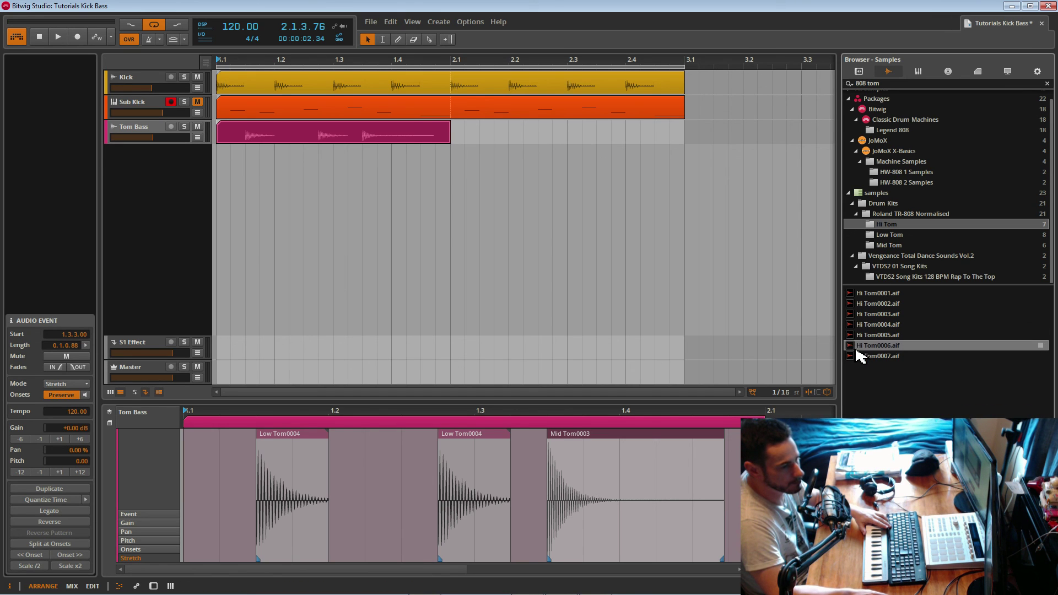
# Step: Place Hi Tom0006.aif directly after the mid tom and extend the Tom Bass clip as a loop to two bars
pyautogui.moveTo(856, 350); pyautogui.dragTo(721, 473)
pyautogui.press('space')
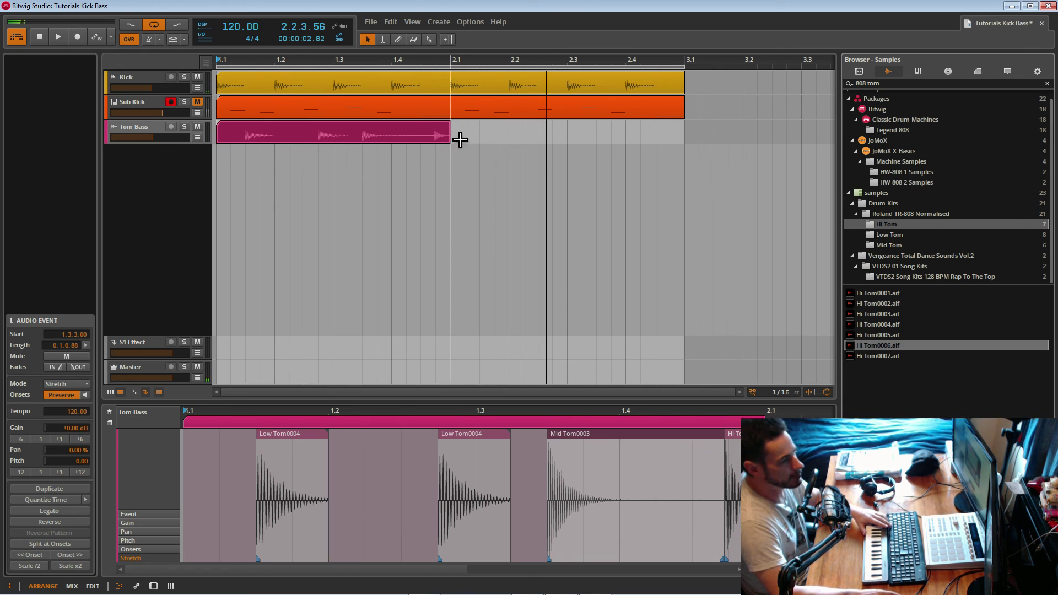
pyautogui.moveTo(450, 145); pyautogui.dragTo(683, 160)
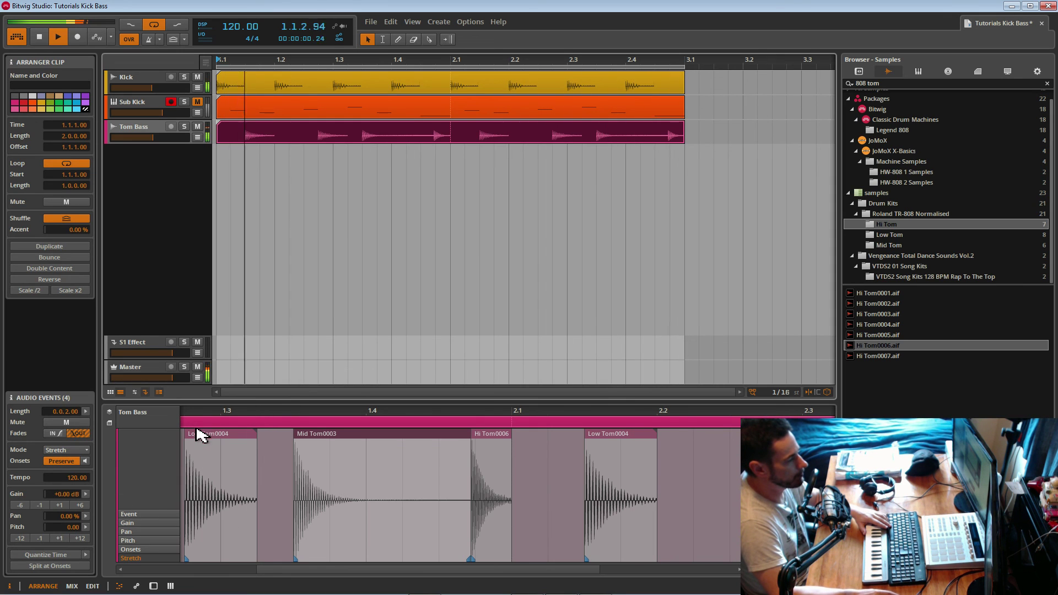
# Step: Transpose all tom events in the Tom Bass clip down 12 semitones, stop playback and save the project
pyautogui.click(264, 455)
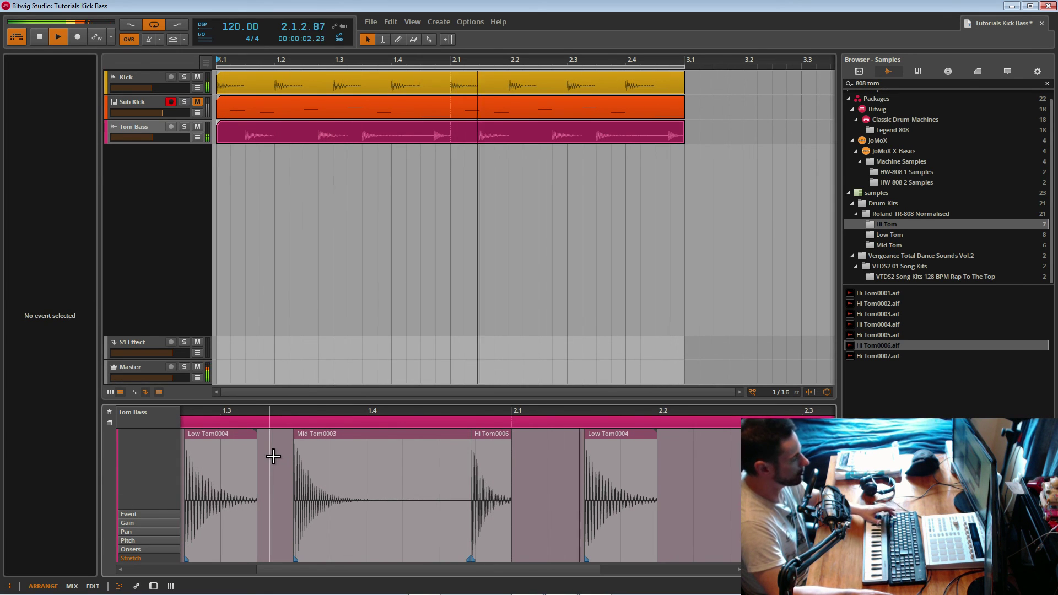
pyautogui.hotkey('ctrl', 'a')
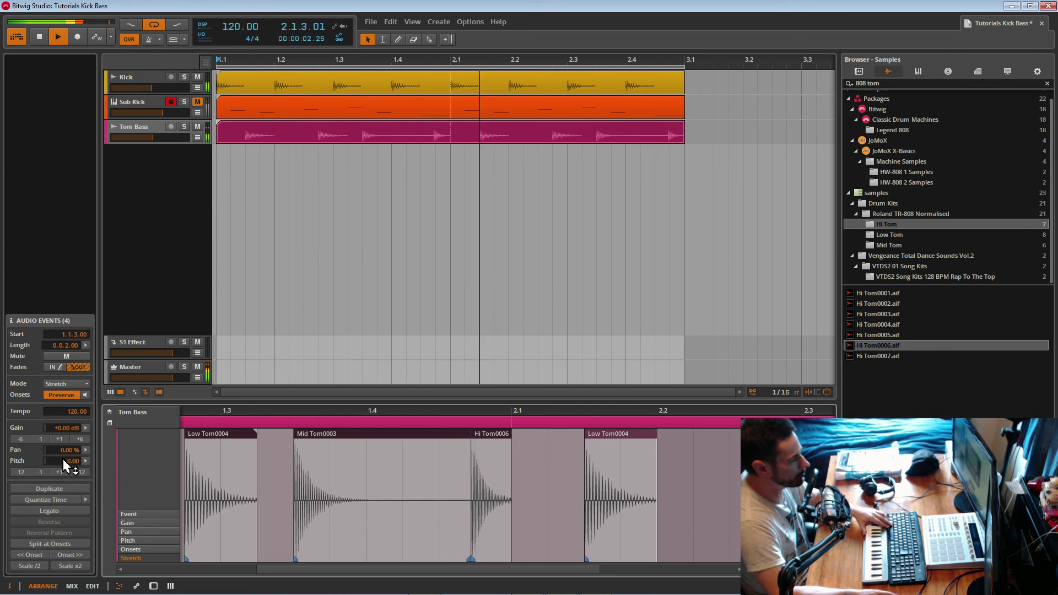
pyautogui.click(26, 473)
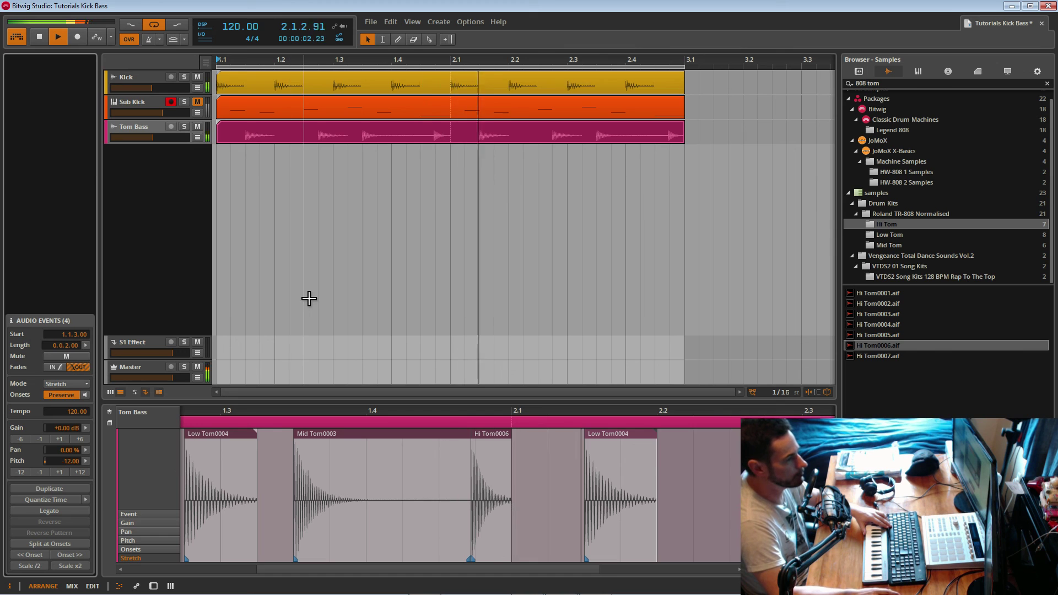
pyautogui.press('space')
pyautogui.hotkey('ctrl', 's')
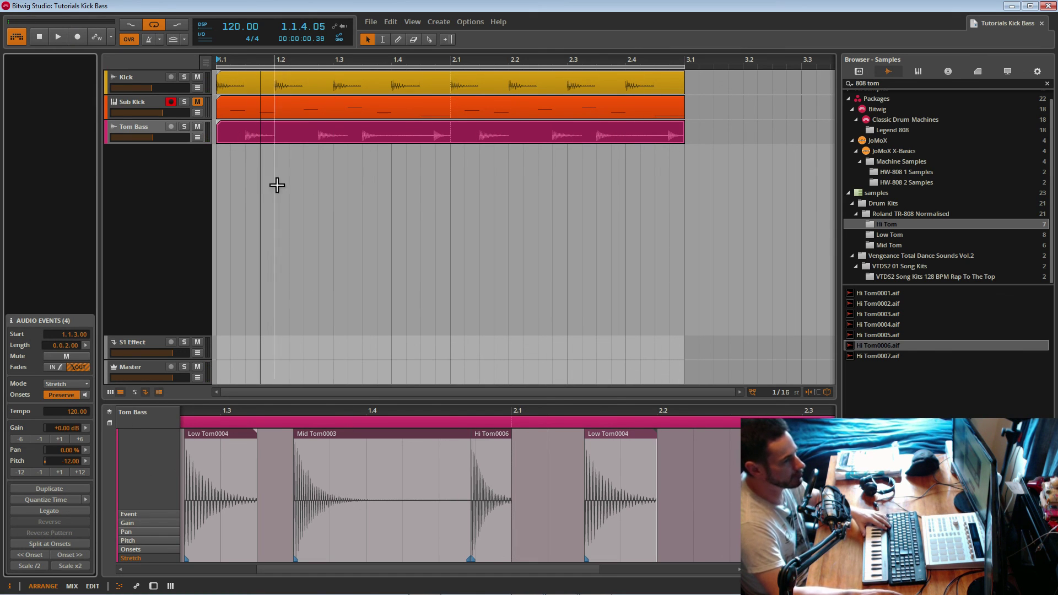
# Step: Quit Bitwig Studio and launch it again
pyautogui.moveTo(378, 416); pyautogui.dragTo(374, 480)
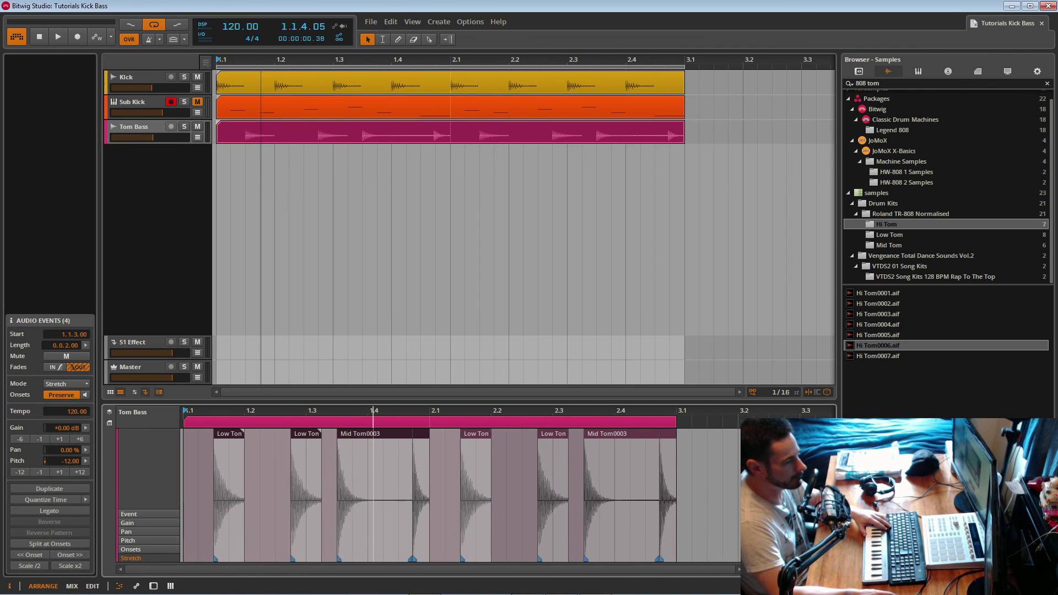
pyautogui.click(204, 455)
pyautogui.hotkey('ctrl', 'q')
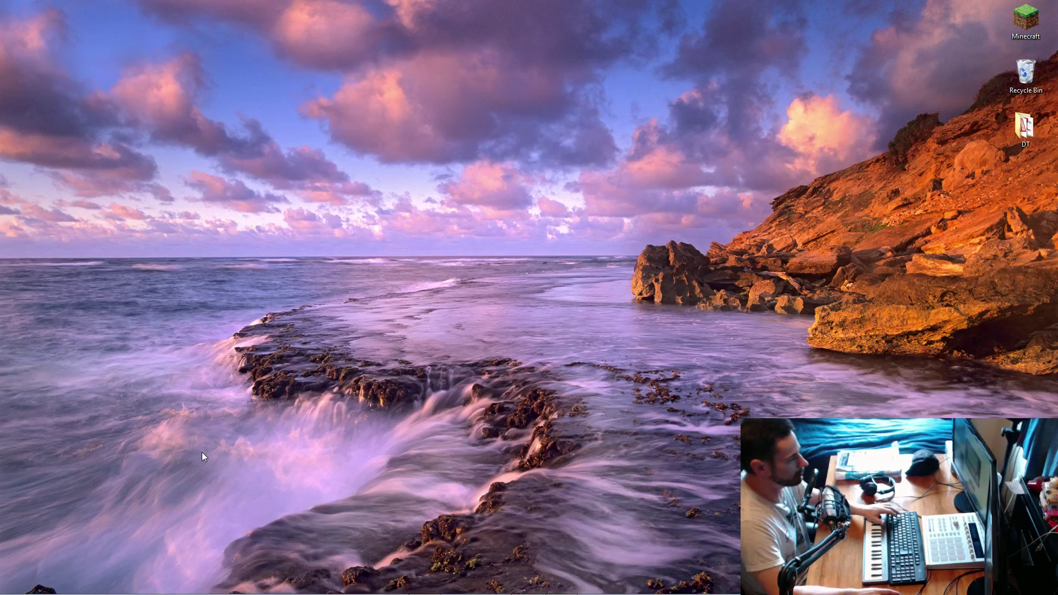
pyautogui.moveTo(300, 591)
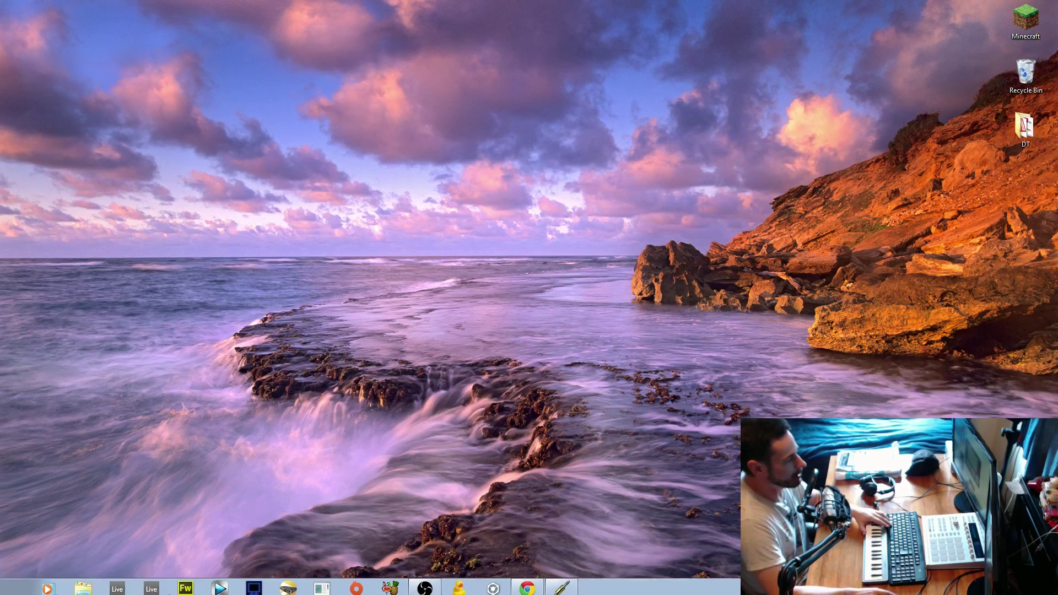
pyautogui.click(17, 588)
pyautogui.click(54, 330)
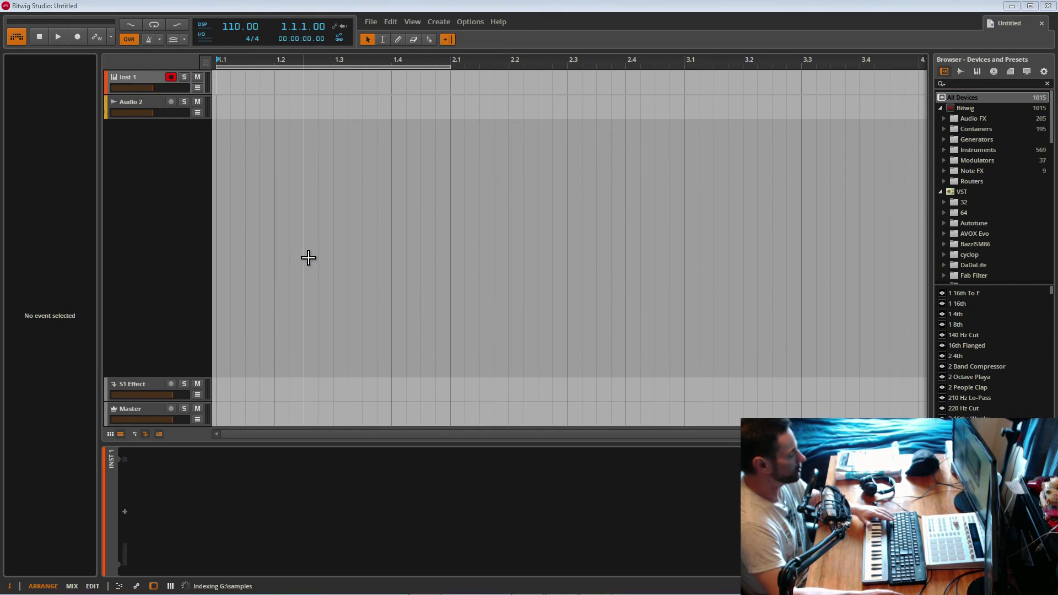
# Step: Reopen the recent Tutorials Kick Bass project and start playback
pyautogui.click(371, 22)
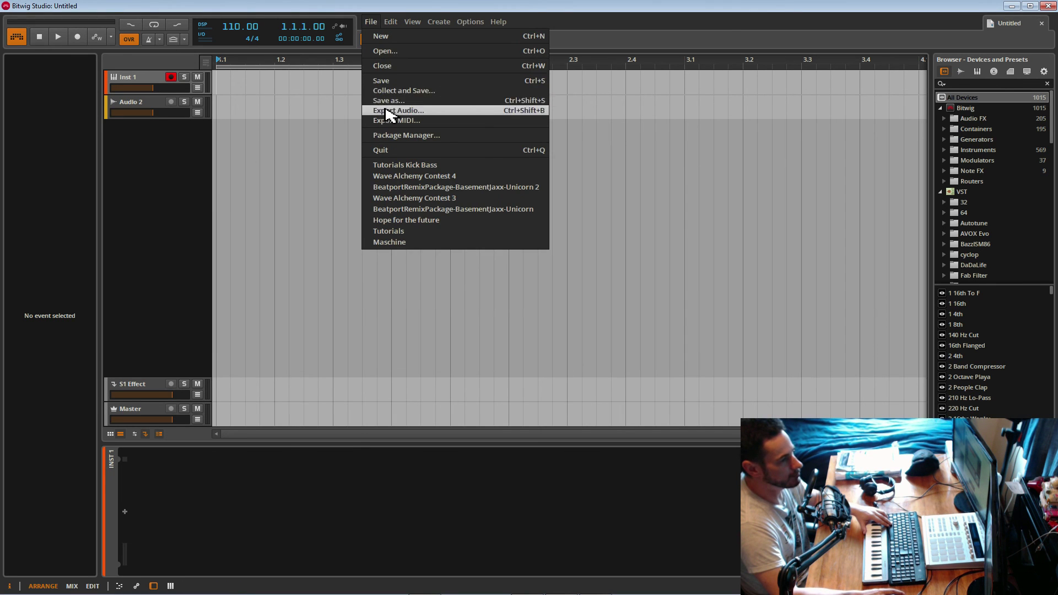
pyautogui.click(399, 164)
pyautogui.press('space')
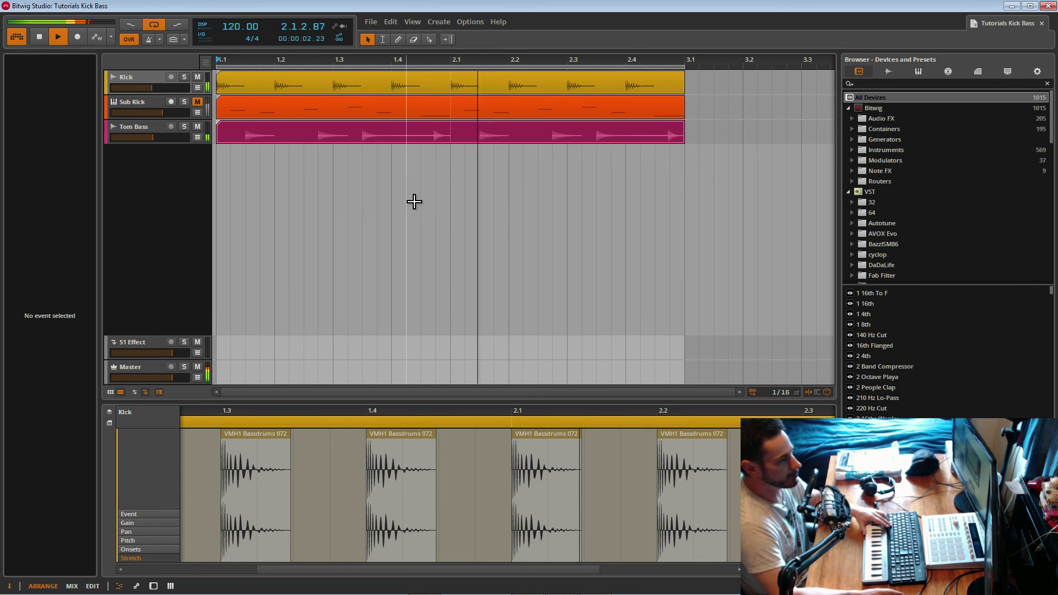
# Step: Add a Compressor to the Tom Bass track's device chain
pyautogui.click(165, 137)
pyautogui.moveTo(279, 570); pyautogui.dragTo(458, 570)
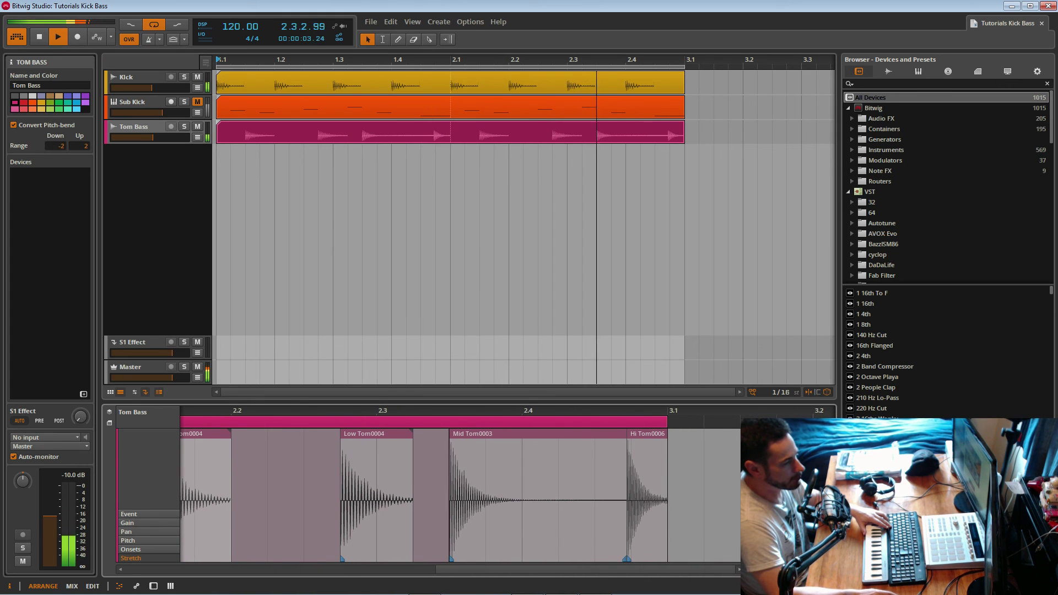
pyautogui.click(153, 586)
pyautogui.doubleClick(129, 517)
pyautogui.doubleClick(248, 462)
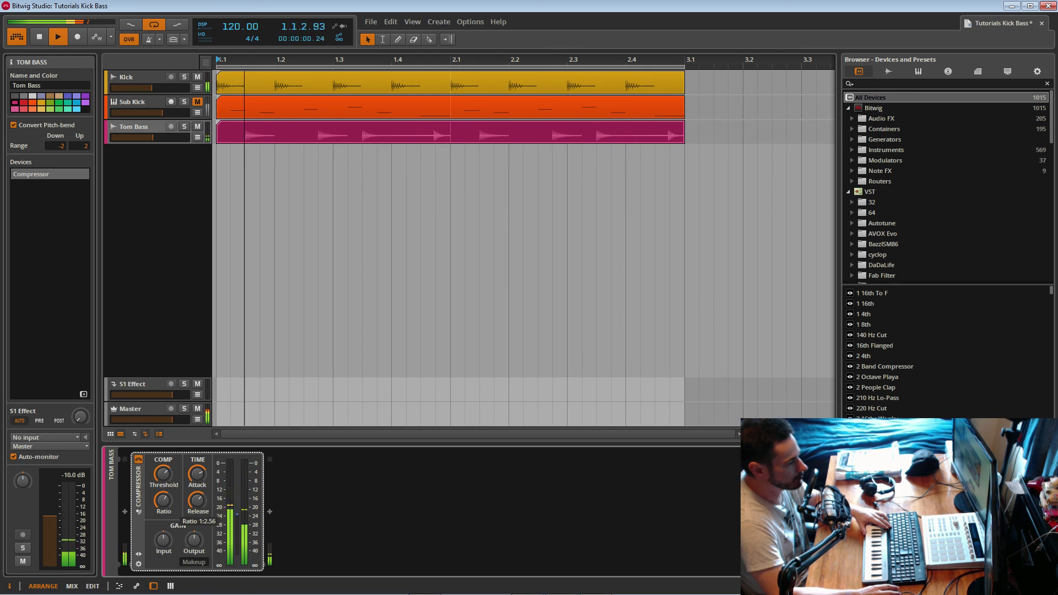
# Step: Set the Tom Bass Compressor's threshold to about -29.3 dB, adjust its ratio and enable makeup gain
pyautogui.moveTo(198, 500); pyautogui.dragTo(163, 466)
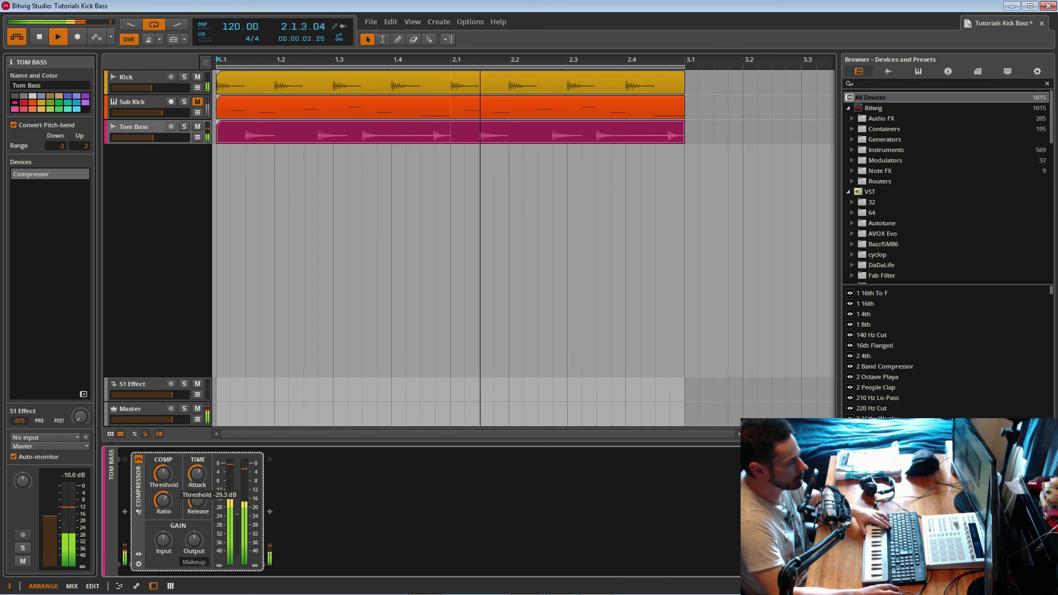
pyautogui.moveTo(164, 502); pyautogui.dragTo(164, 531)
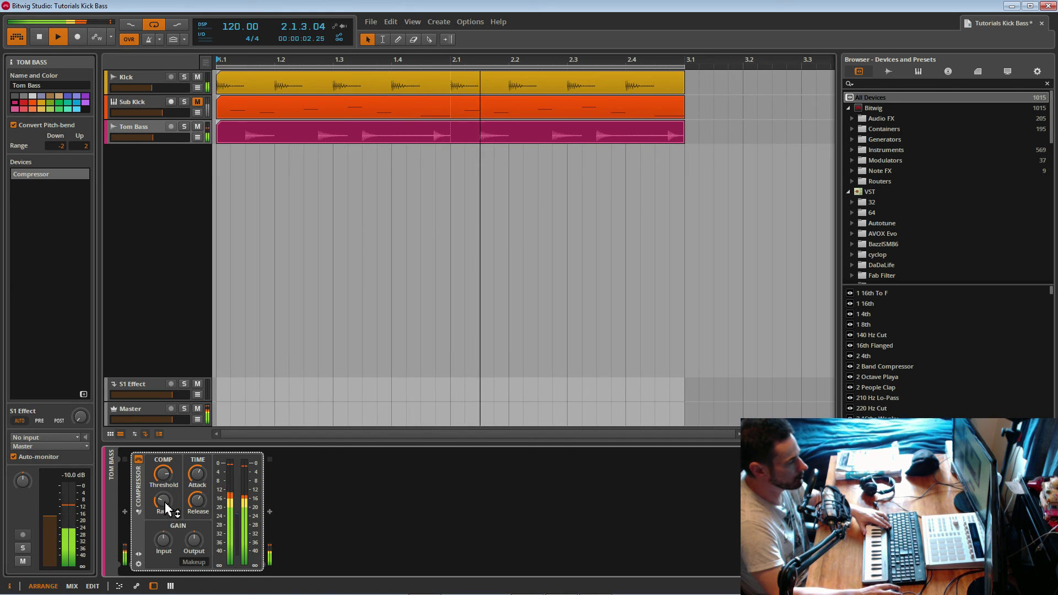
pyautogui.moveTo(165, 503); pyautogui.dragTo(165, 508)
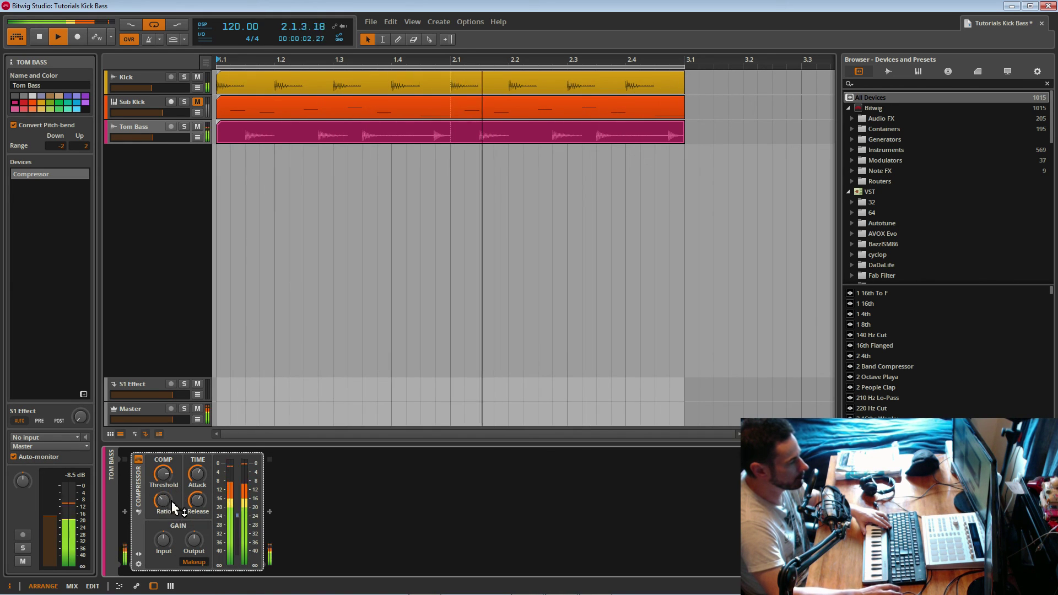
# Step: Add an EQ-5 after the Tom Bass Compressor and set band 1 as a low cut at 38.2 Hz
pyautogui.doubleClick(282, 522)
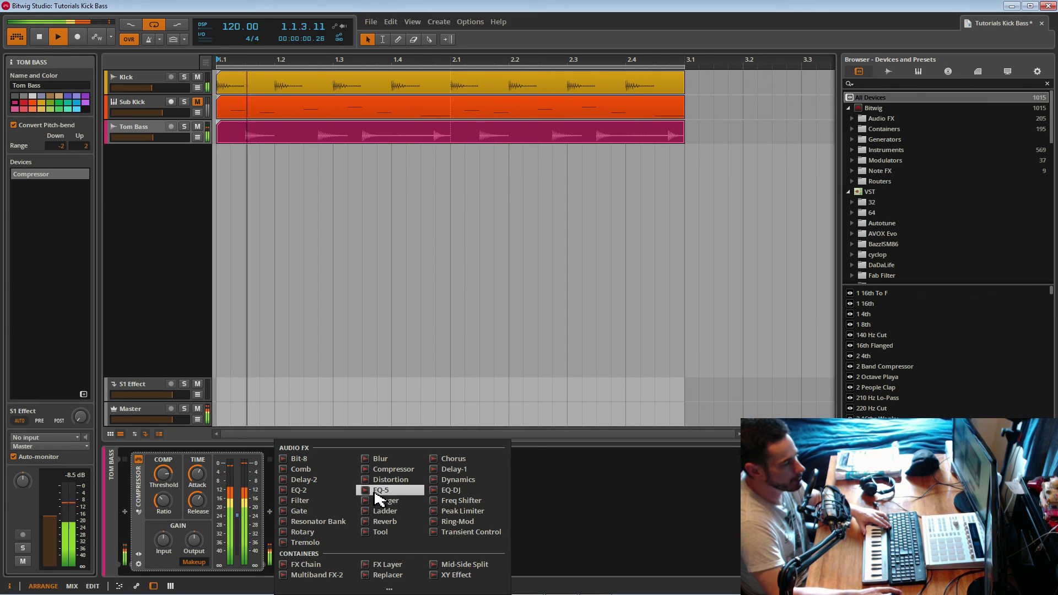
pyautogui.doubleClick(407, 498)
pyautogui.click(323, 528)
pyautogui.click(331, 504)
pyautogui.moveTo(318, 557)
pyautogui.mouseDown()
pyautogui.moveTo(318, 570)
pyautogui.moveTo(319, 547)
pyautogui.mouseUp()
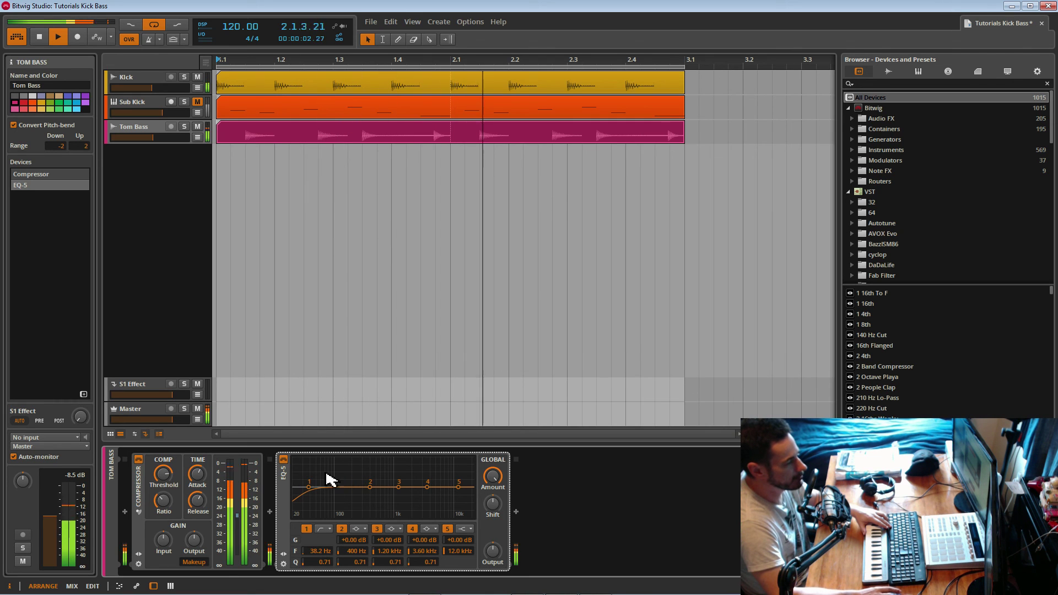
# Step: Shape EQ-5 band 2 into a boost of about +3.90 dB at 70.7 Hz with a Q of about 2.54
pyautogui.moveTo(370, 487); pyautogui.dragTo(332, 479)
pyautogui.moveTo(358, 562); pyautogui.dragTo(358, 532)
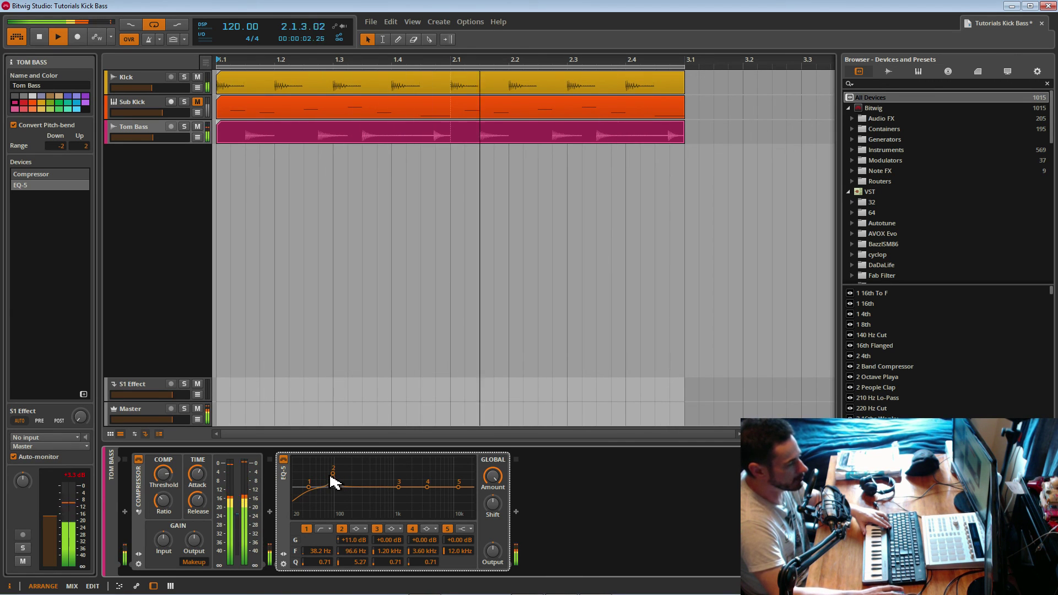
pyautogui.moveTo(324, 467)
pyautogui.mouseDown()
pyautogui.moveTo(390, 468)
pyautogui.moveTo(331, 469)
pyautogui.mouseUp()
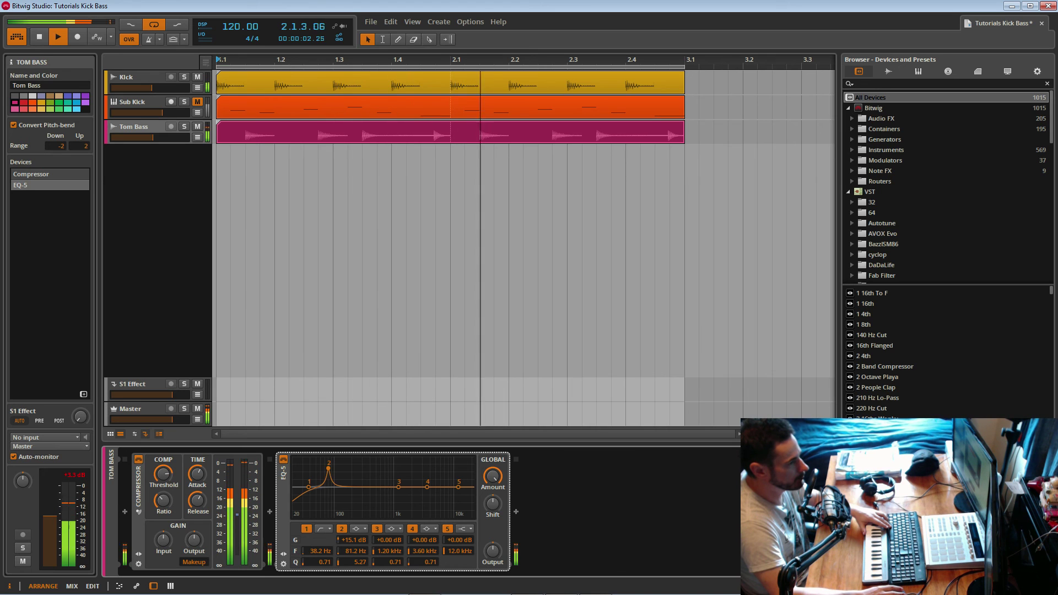
pyautogui.moveTo(326, 468); pyautogui.dragTo(326, 468)
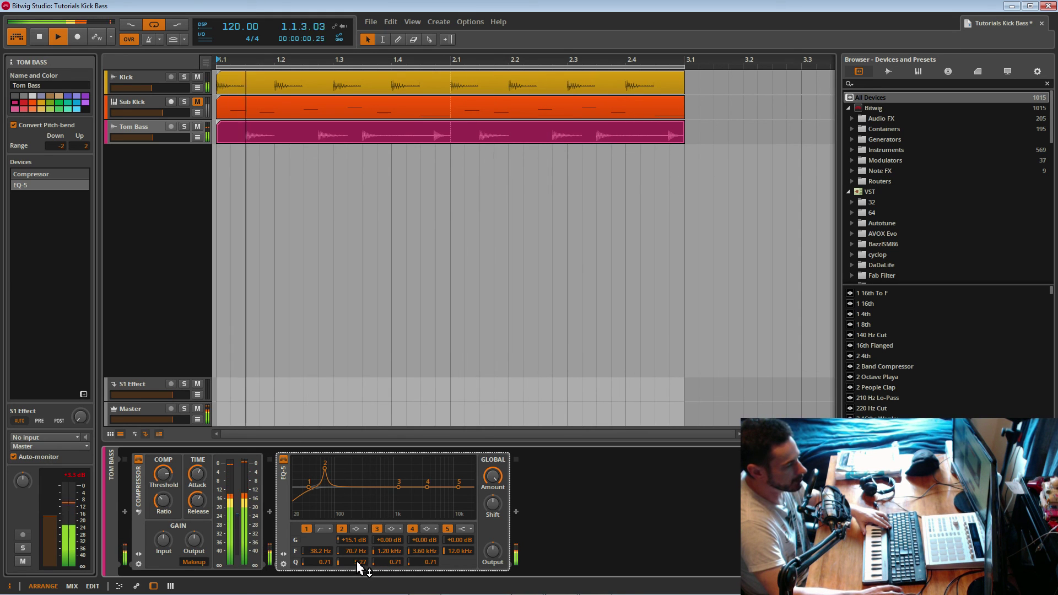
pyautogui.moveTo(355, 540); pyautogui.dragTo(355, 575)
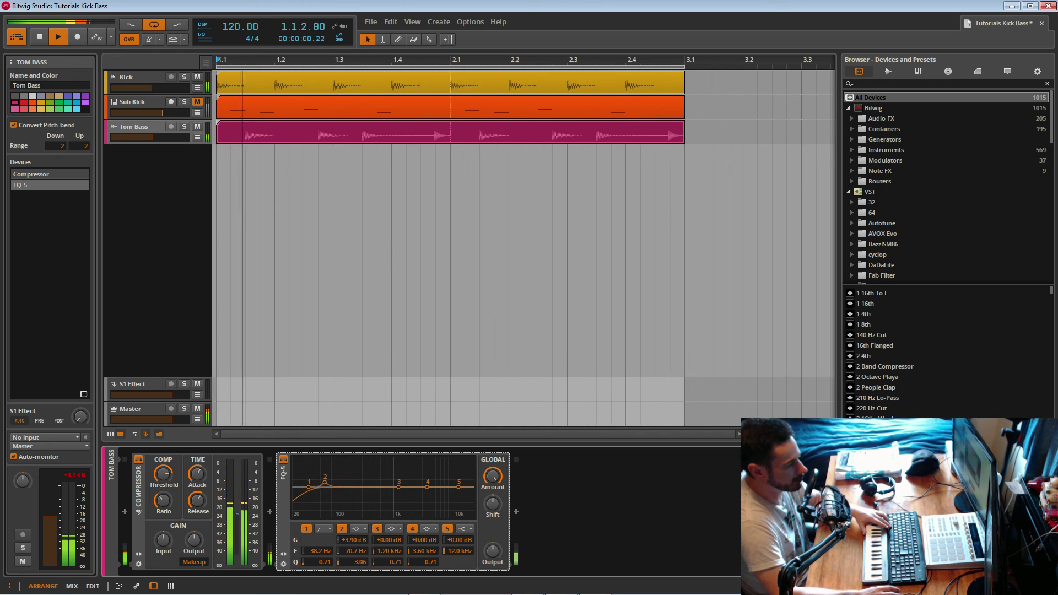
# Step: Shape EQ-5 band 3 into a cut of about -7.00 dB at 201 Hz with Q 2.71 and save the project
pyautogui.moveTo(398, 487); pyautogui.dragTo(380, 477)
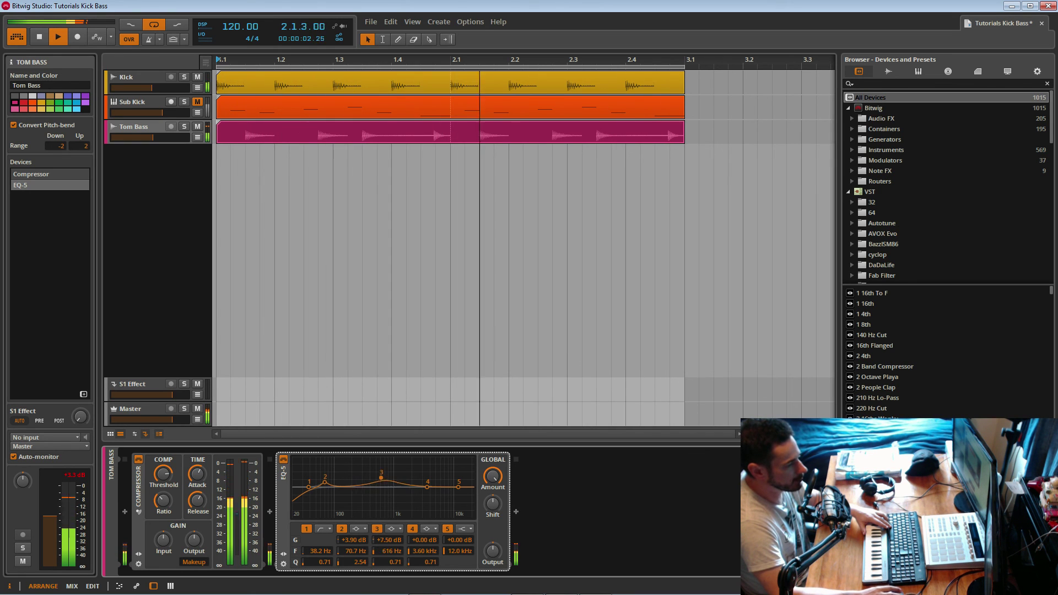
pyautogui.moveTo(394, 566); pyautogui.dragTo(355, 475)
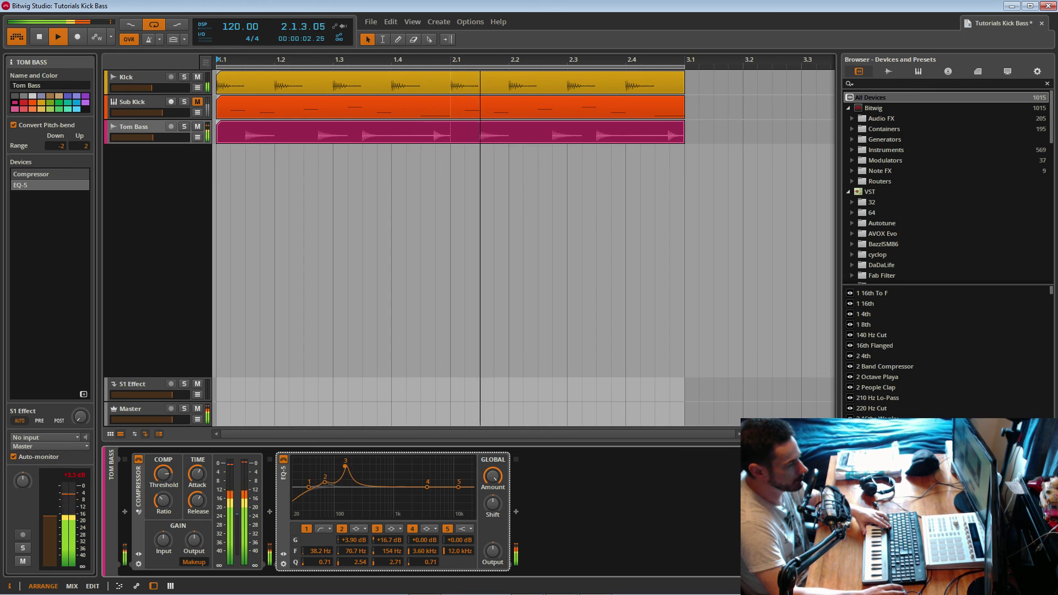
pyautogui.moveTo(337, 466); pyautogui.dragTo(337, 467)
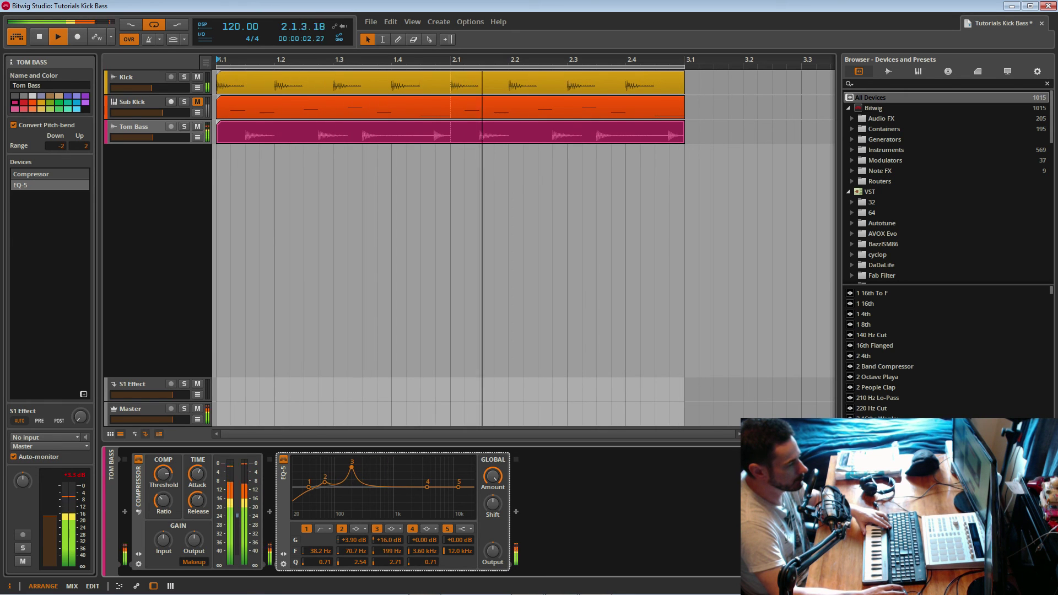
pyautogui.moveTo(389, 539)
pyautogui.mouseDown()
pyautogui.moveTo(389, 549)
pyautogui.moveTo(390, 536)
pyautogui.mouseUp()
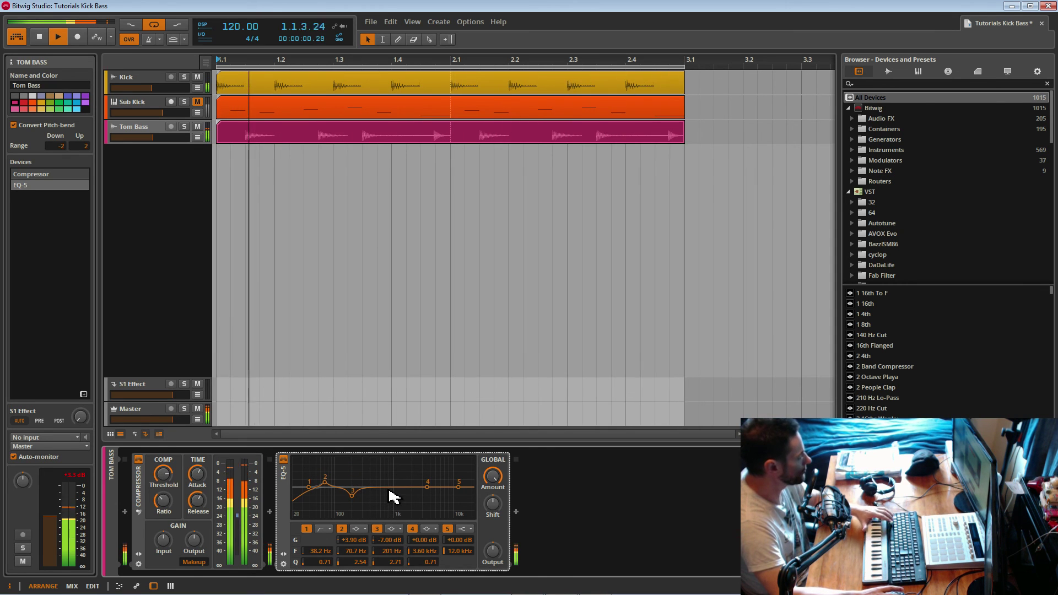
pyautogui.hotkey('ctrl', 's')
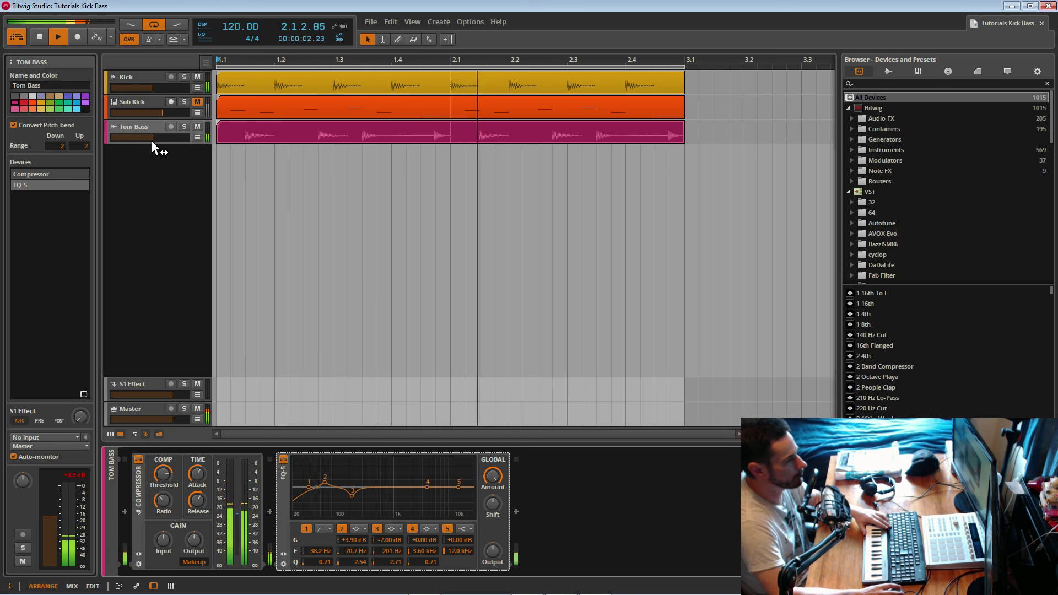
# Step: Lower the Tom Bass volume to about -10.5 dB and open its clip for editing at the first Low Tom event
pyautogui.moveTo(153, 144); pyautogui.dragTo(152, 145)
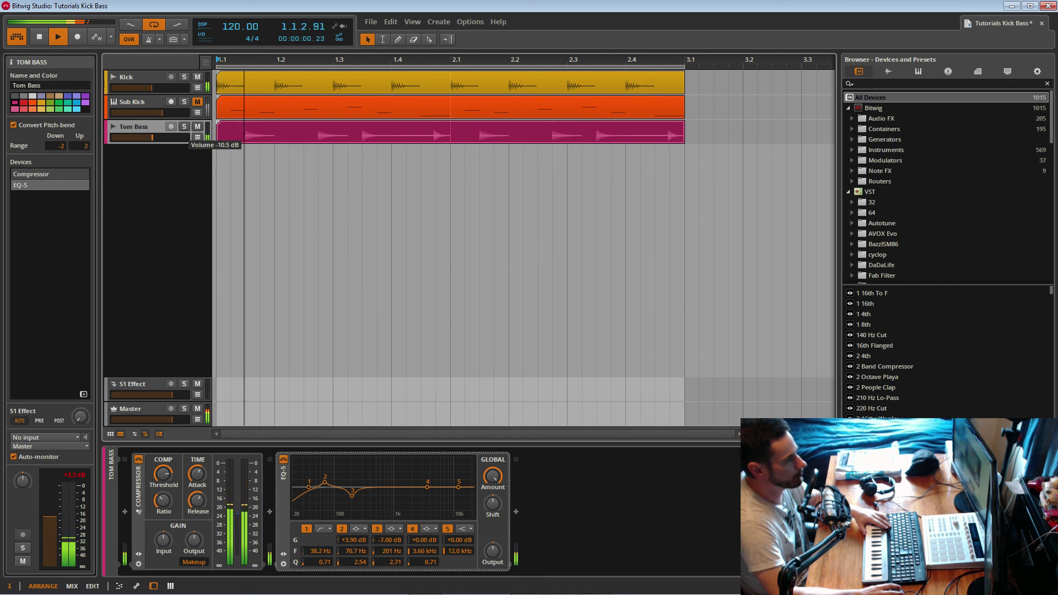
pyautogui.click(254, 139)
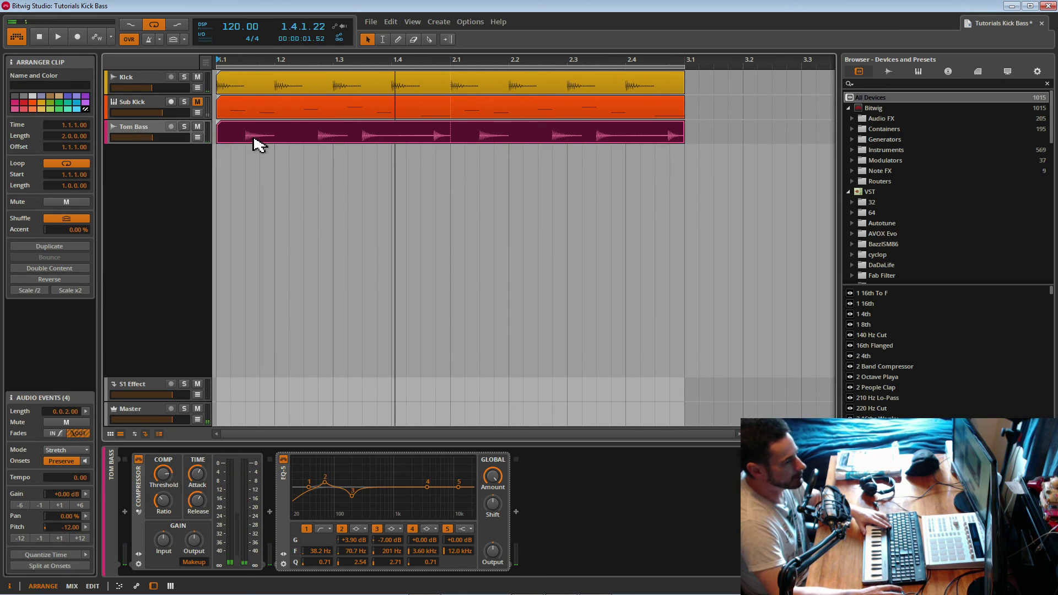
pyautogui.press('space')
pyautogui.doubleClick(253, 139)
pyautogui.moveTo(231, 413); pyautogui.dragTo(280, 414)
pyautogui.click(240, 437)
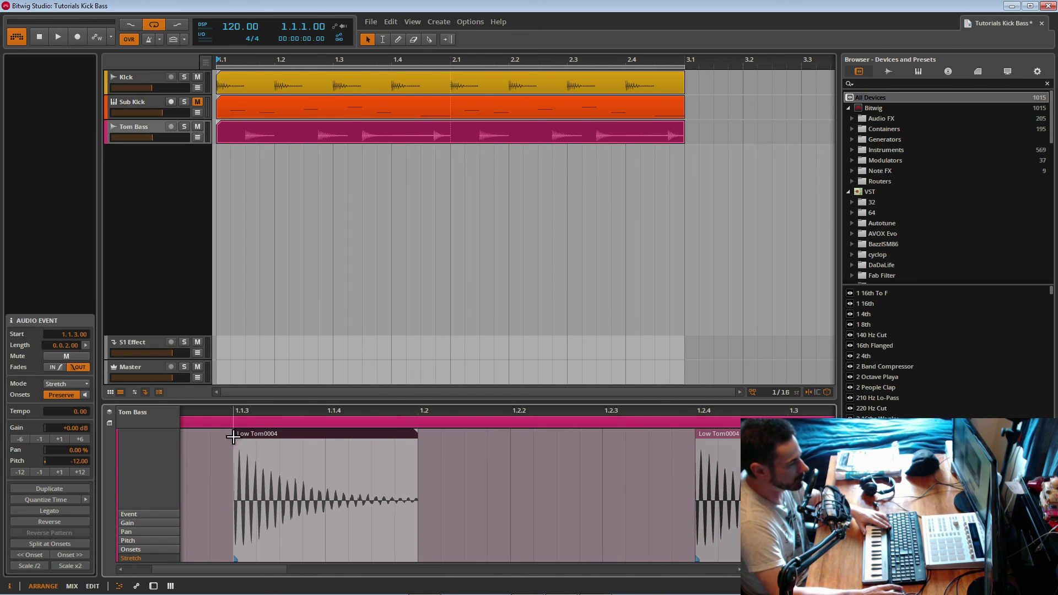
# Step: Trim the first Low Tom event to a length of 0.0.1.75 and enable its fade-in
pyautogui.press('space')
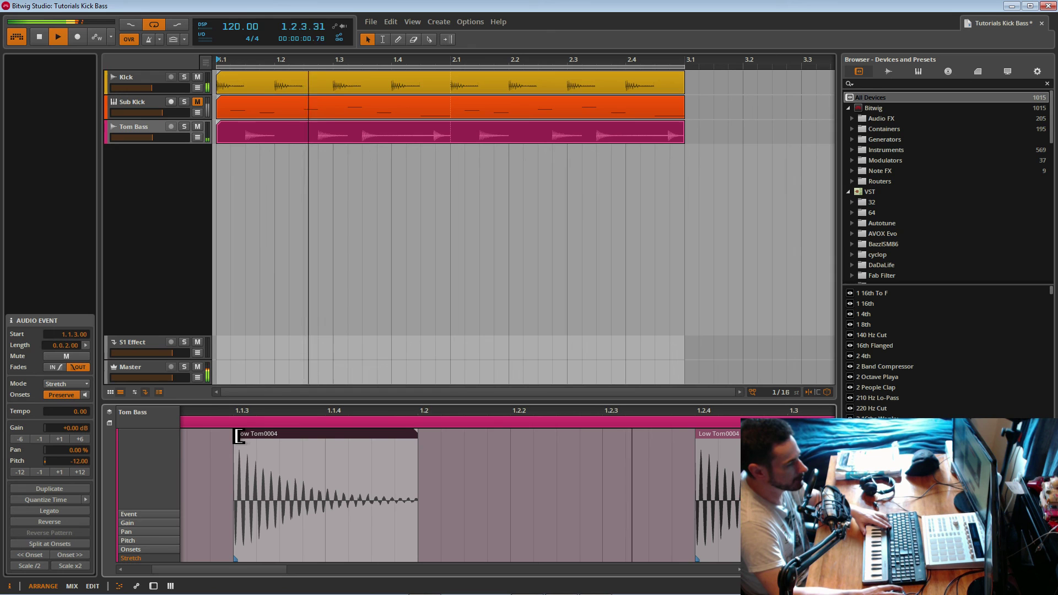
pyautogui.moveTo(238, 436)
pyautogui.mouseDown()
pyautogui.moveTo(259, 436)
pyautogui.moveTo(247, 437)
pyautogui.mouseUp()
pyautogui.press('space')
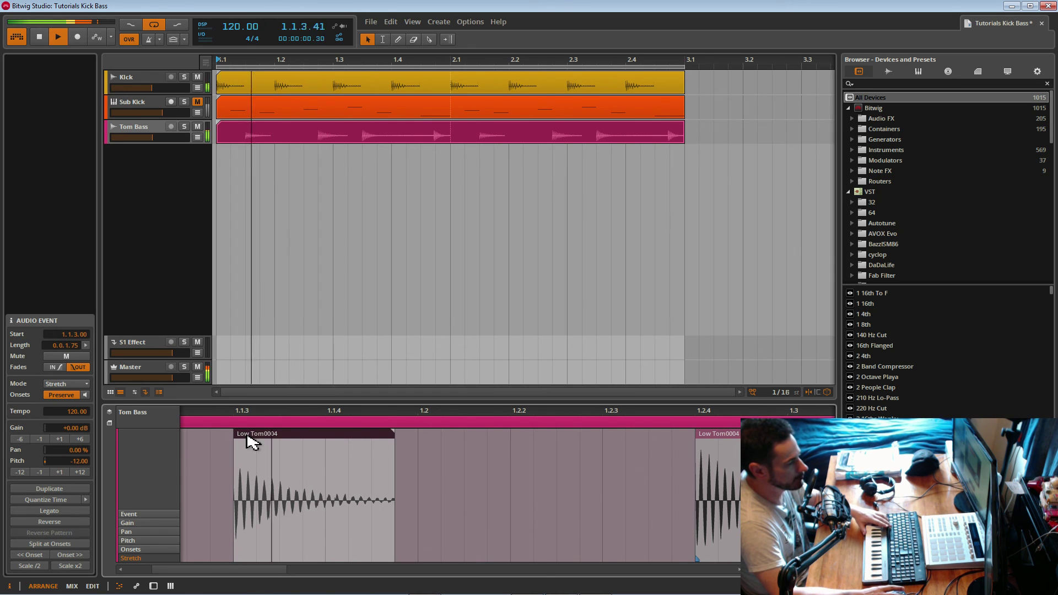
pyautogui.press('space')
pyautogui.press('space')
pyautogui.press('space')
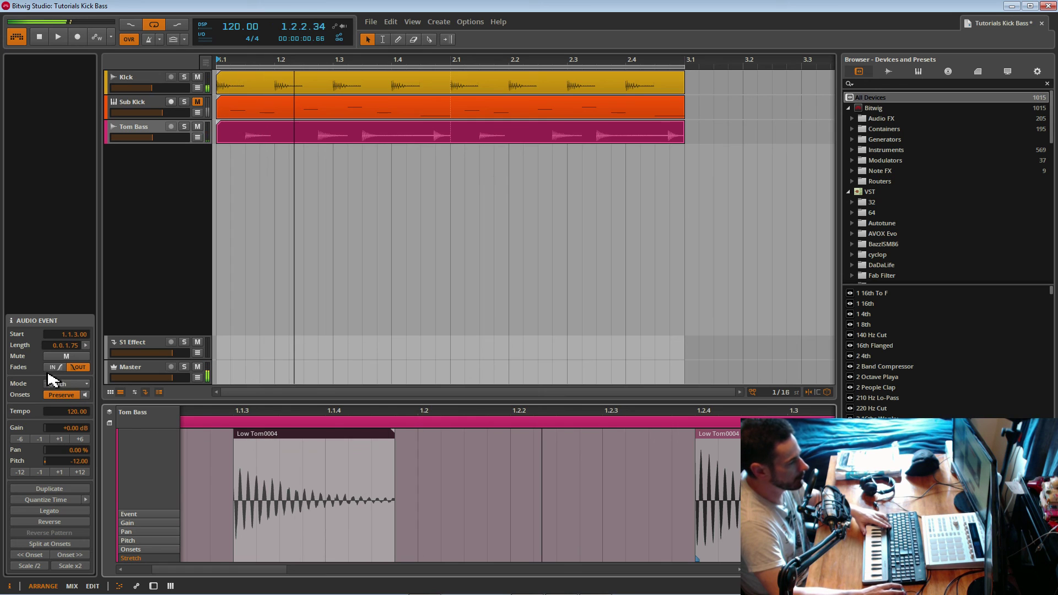
pyautogui.click(53, 367)
pyautogui.press('space')
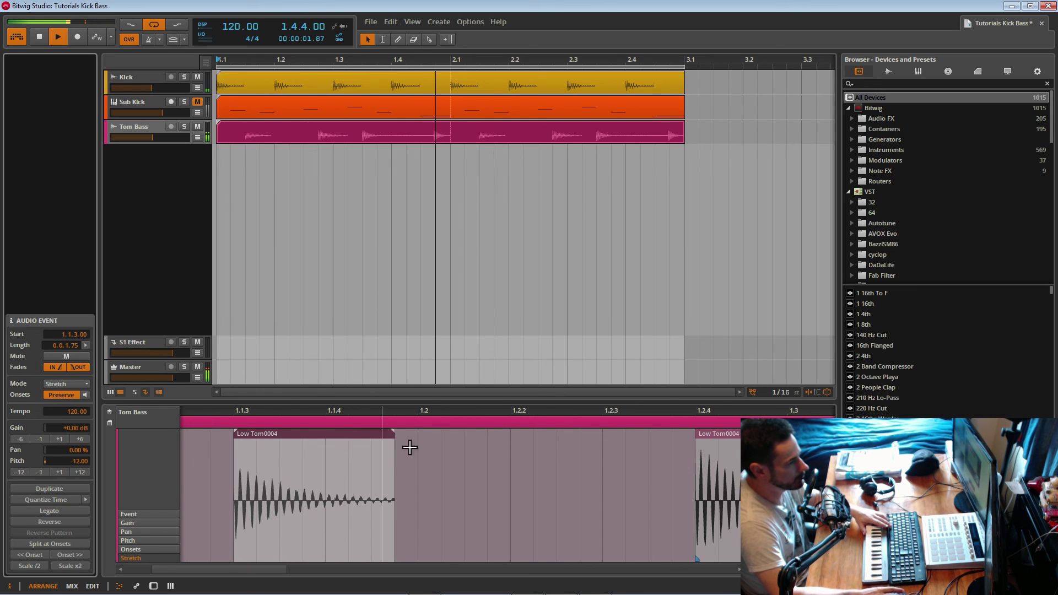
# Step: Apply fade-ins to the remaining Low, Mid and Hi Tom events in the clip and save the project
pyautogui.moveTo(487, 413); pyautogui.dragTo(410, 438)
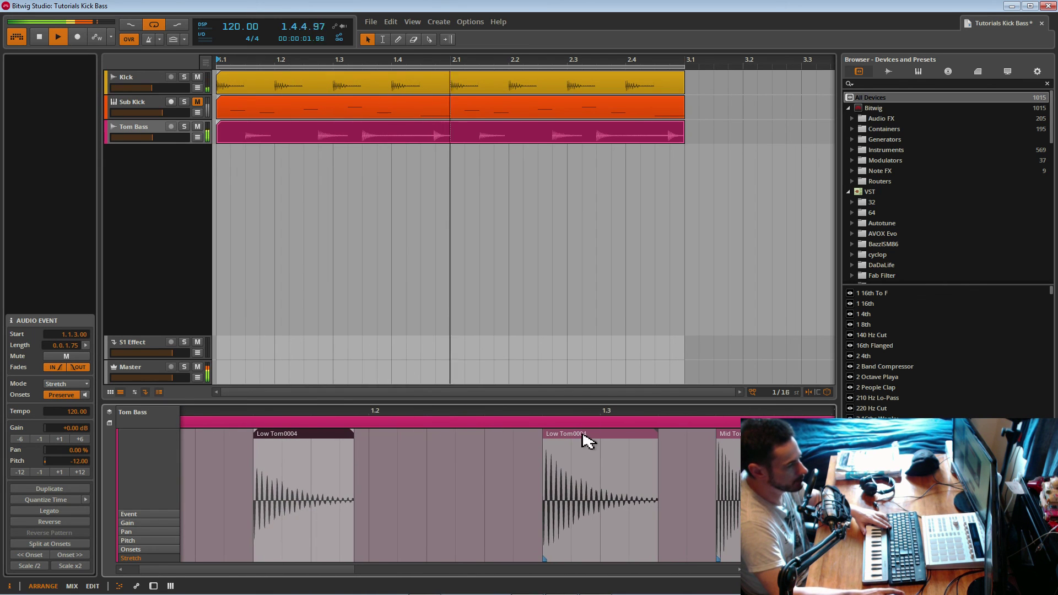
pyautogui.click(586, 439)
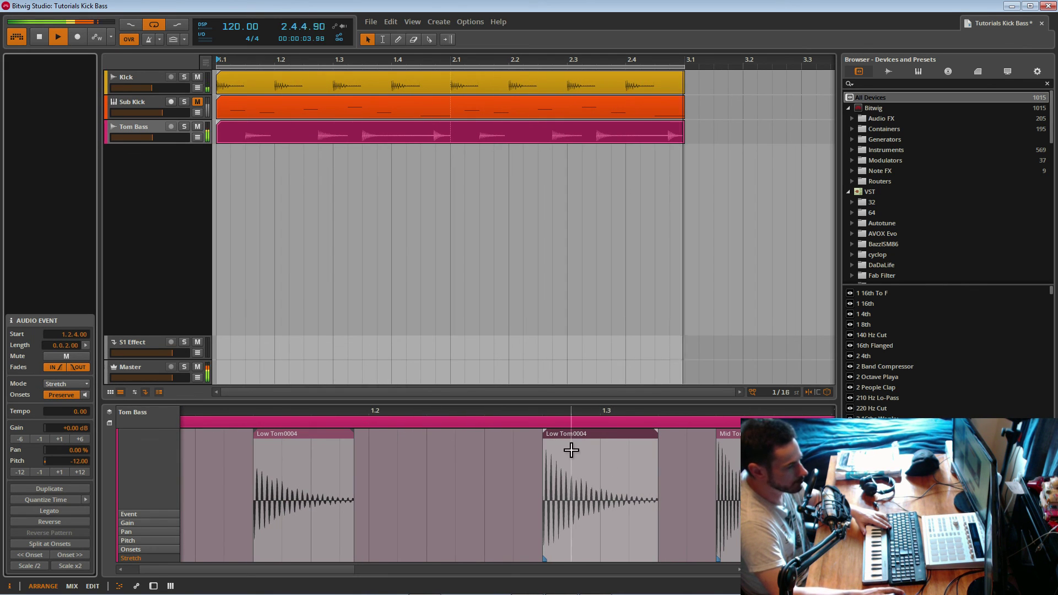
pyautogui.moveTo(635, 411); pyautogui.dragTo(553, 438)
pyautogui.click(552, 433)
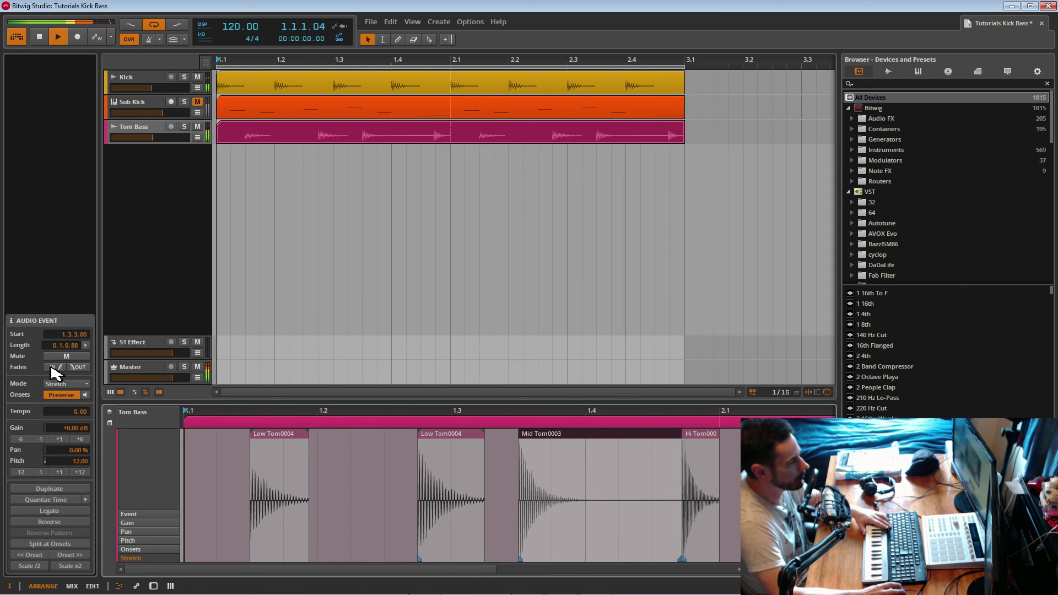
pyautogui.click(703, 437)
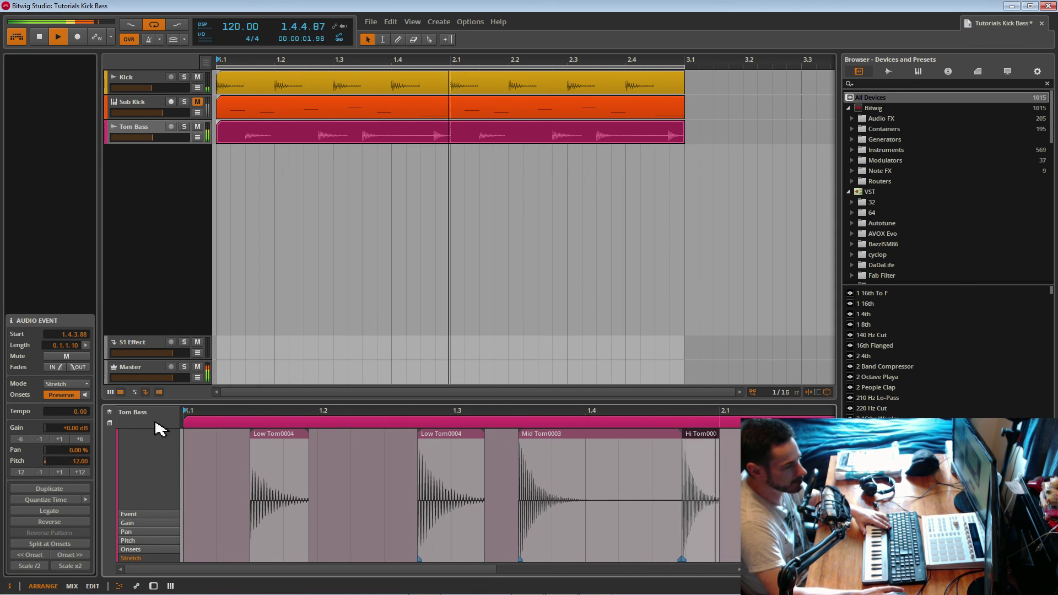
pyautogui.click(54, 367)
pyautogui.click(278, 434)
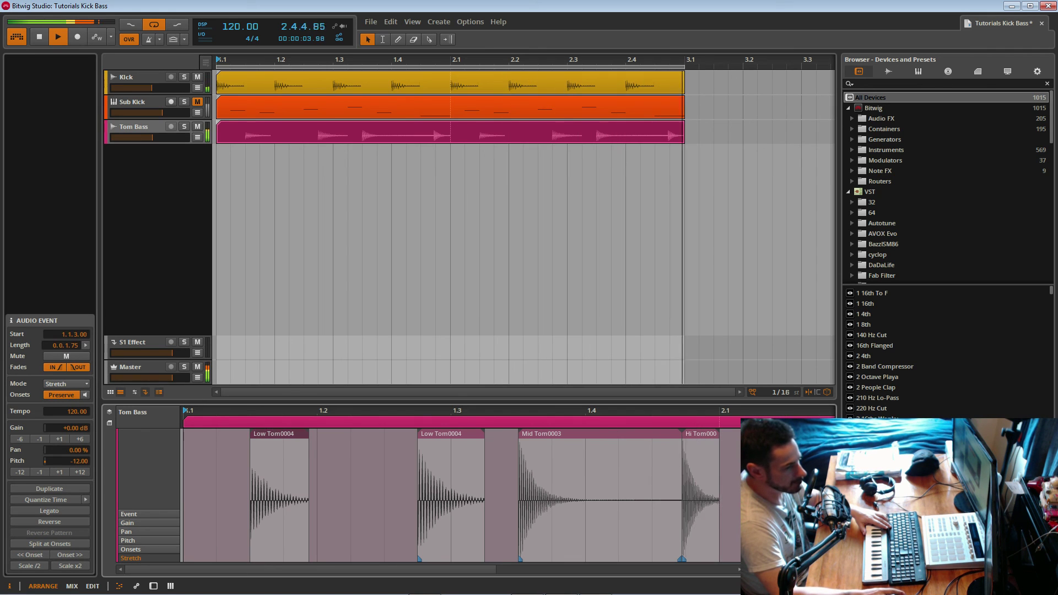
pyautogui.click(70, 367)
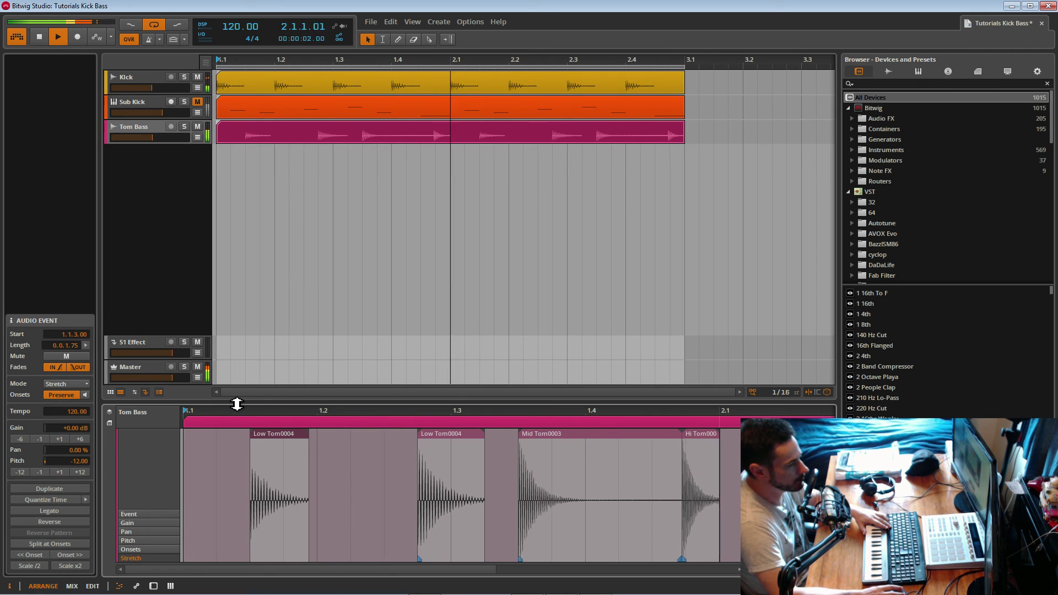
pyautogui.hotkey('ctrl', 's')
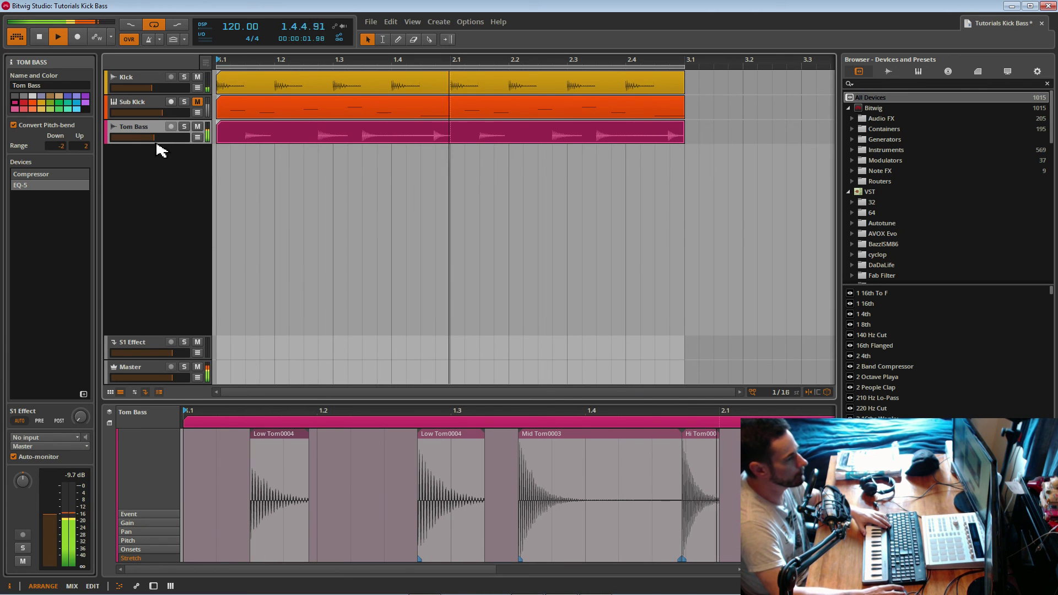
# Step: Insert a Reverb between the Tom Bass Compressor and EQ-5, adjusting its mix and setting the reverb time to about 2.95 s with the track soloed
pyautogui.click(154, 586)
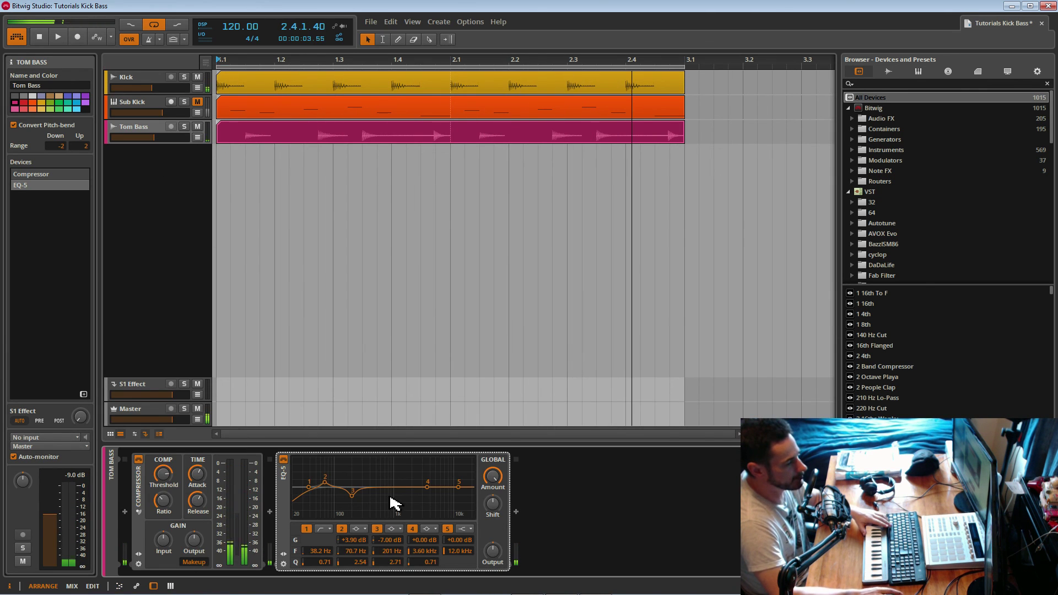
pyautogui.click(270, 512)
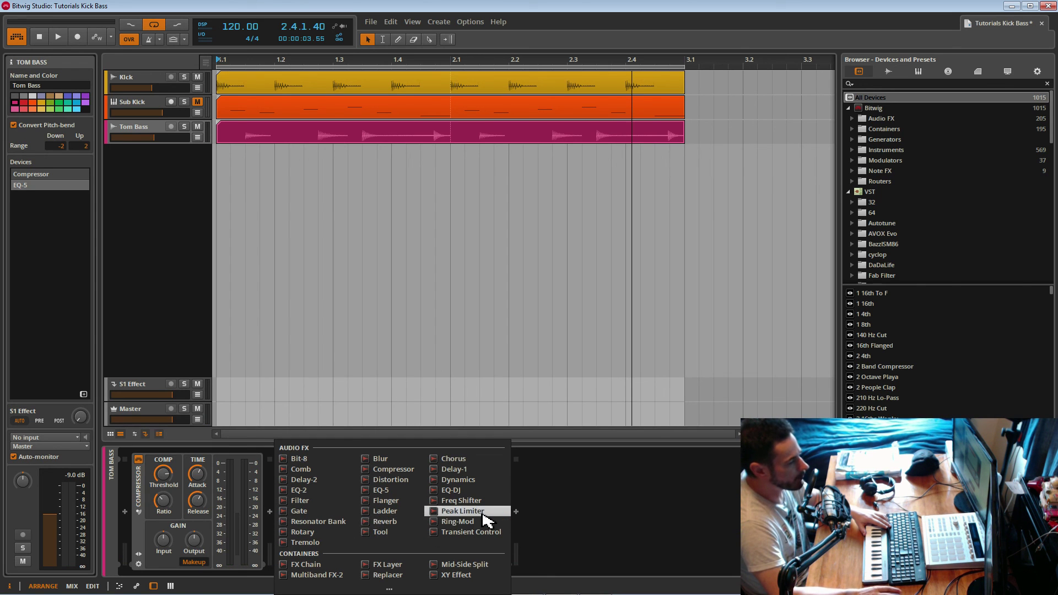
pyautogui.click(368, 522)
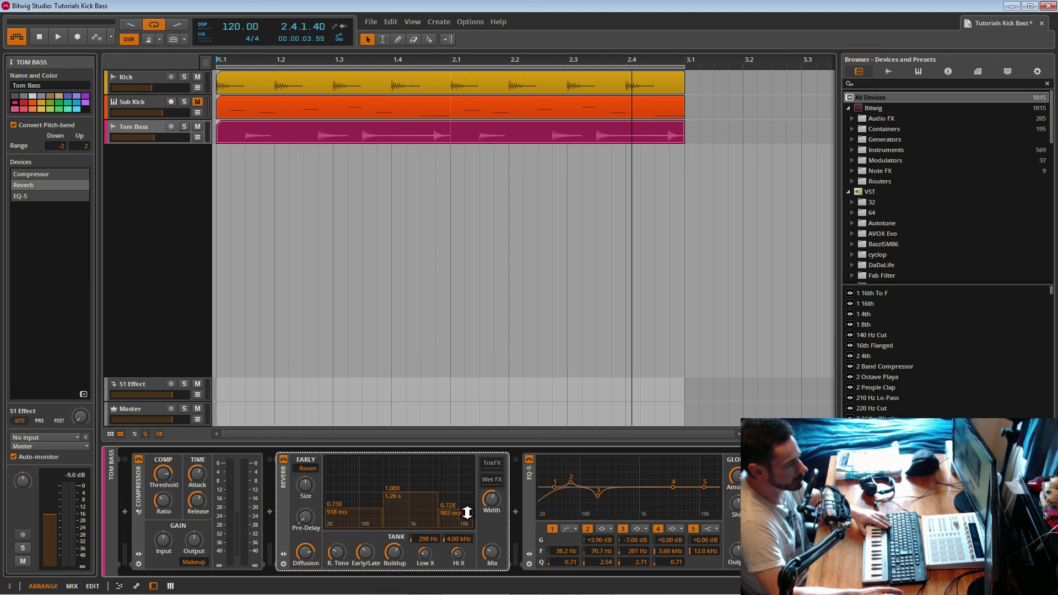
pyautogui.press('space')
pyautogui.moveTo(490, 555); pyautogui.dragTo(491, 543)
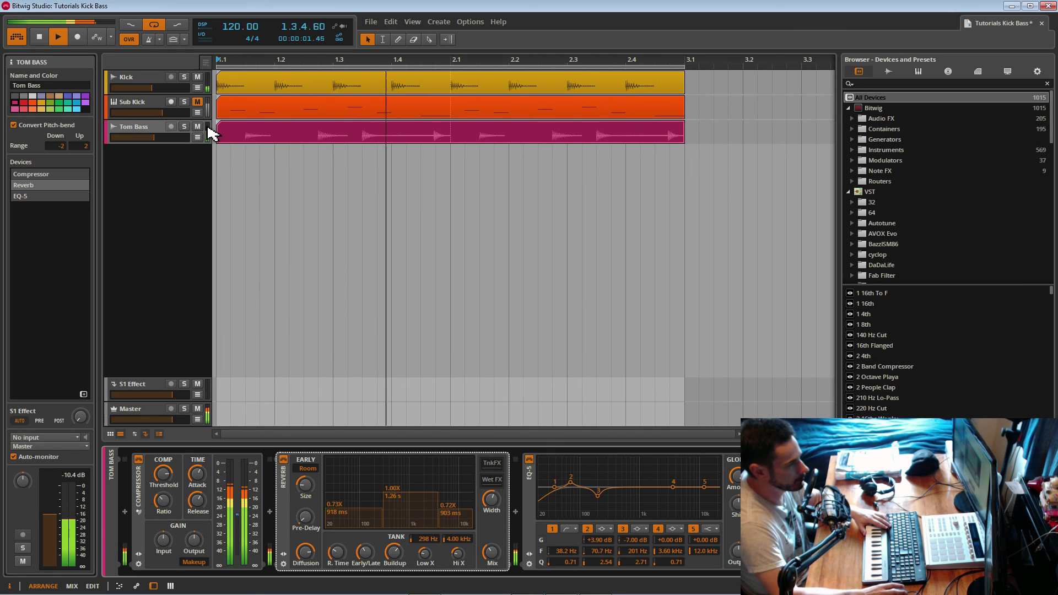
pyautogui.click(186, 127)
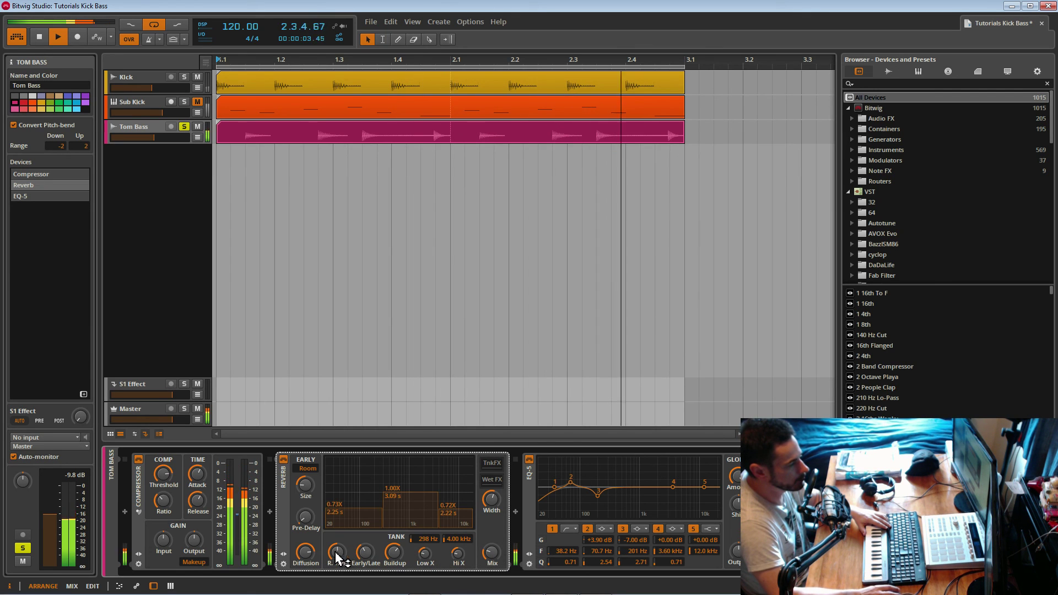
# Step: Insert a Distortion before the Reverb, adjust its drive, low cut and high cut (about 1.52 kHz), and unsolo Tom Bass
pyautogui.click(270, 512)
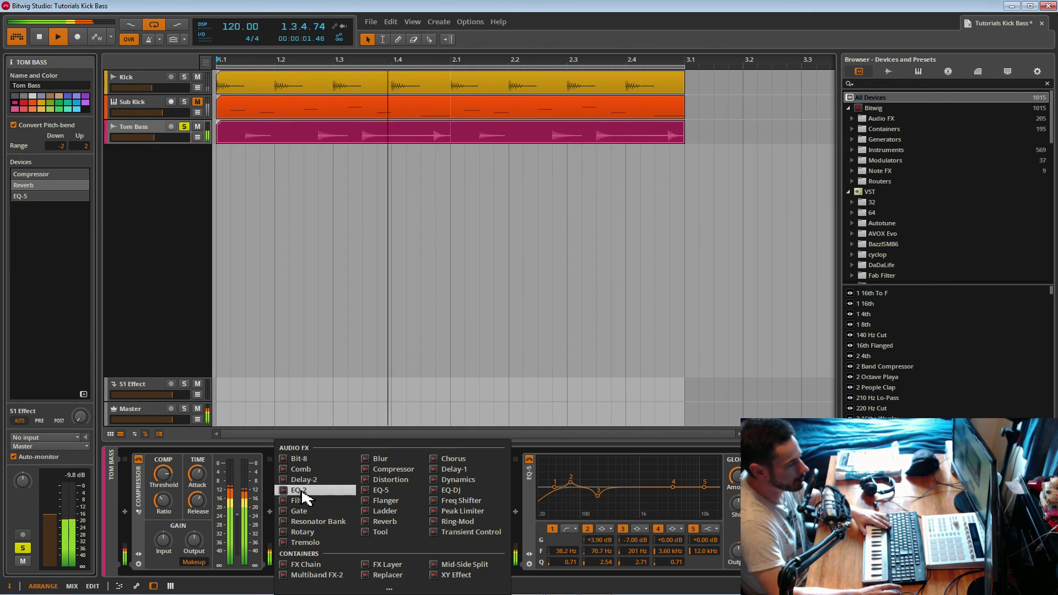
pyautogui.click(390, 480)
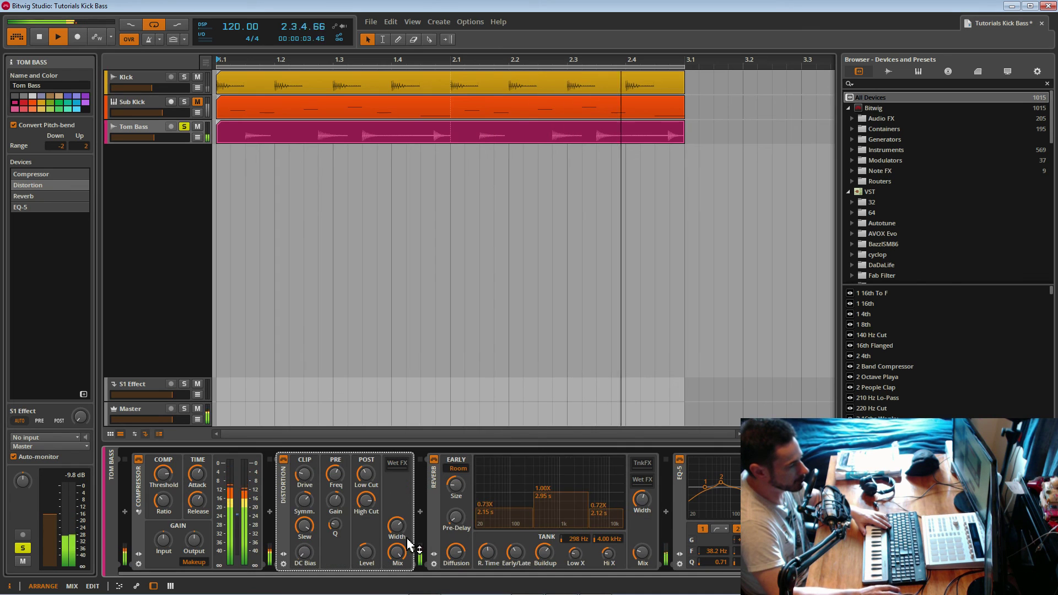
pyautogui.moveTo(305, 499); pyautogui.dragTo(303, 465)
pyautogui.moveTo(368, 501); pyautogui.dragTo(368, 521)
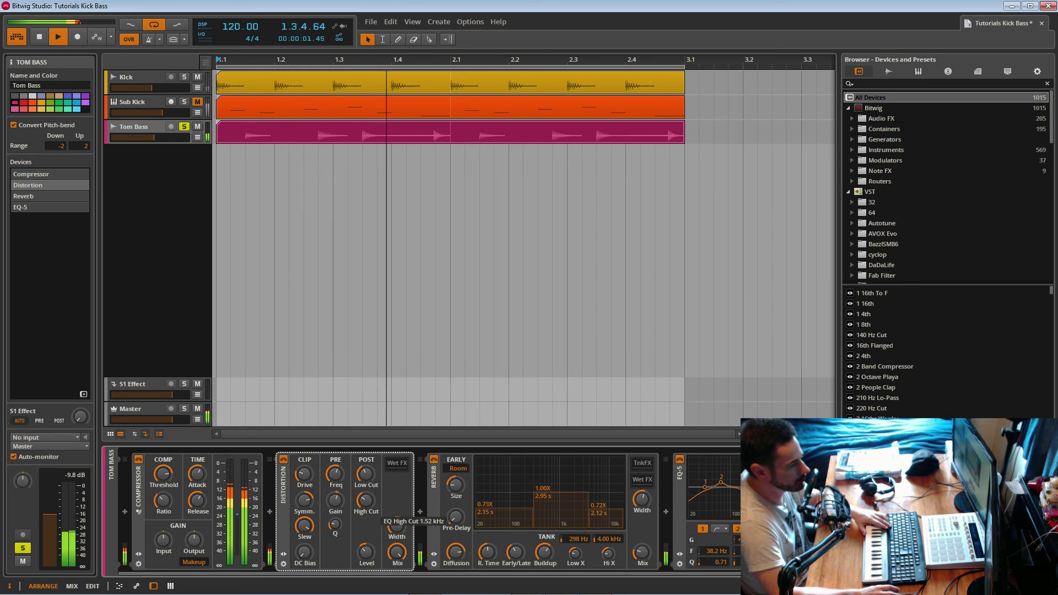
pyautogui.moveTo(364, 474); pyautogui.dragTo(365, 490)
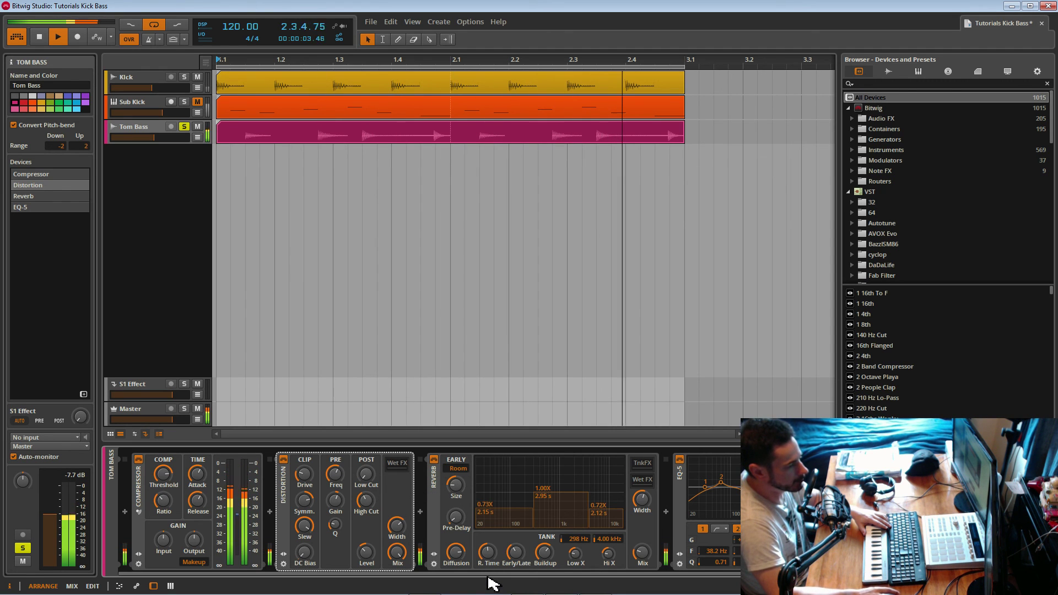
pyautogui.click(185, 78)
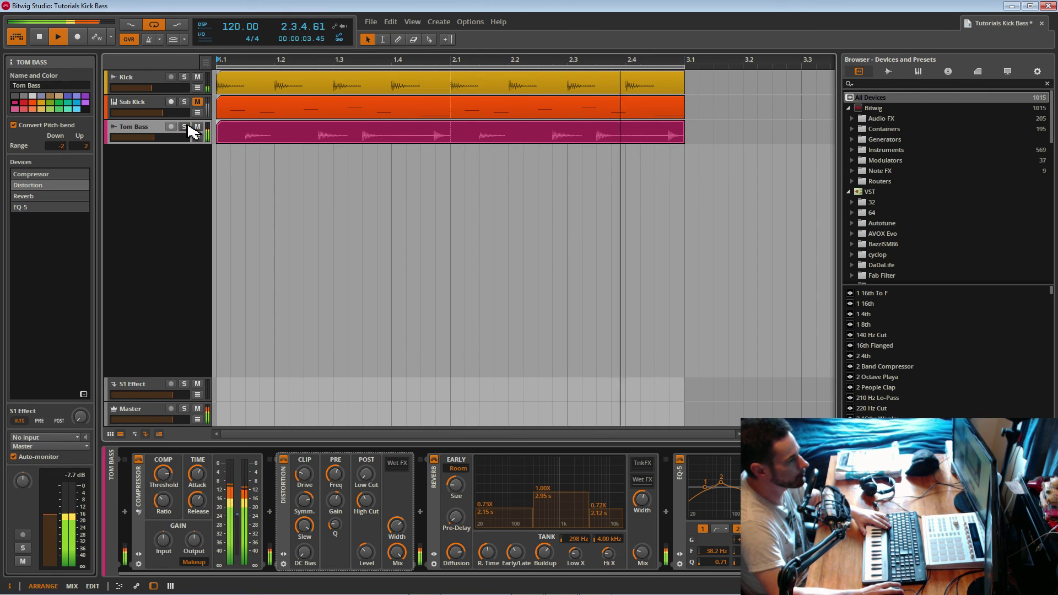
# Step: Raise the Tom Bass track volume slightly, save the project and stop playback
pyautogui.moveTo(153, 138); pyautogui.dragTo(158, 142)
pyautogui.hotkey('ctrl', 's')
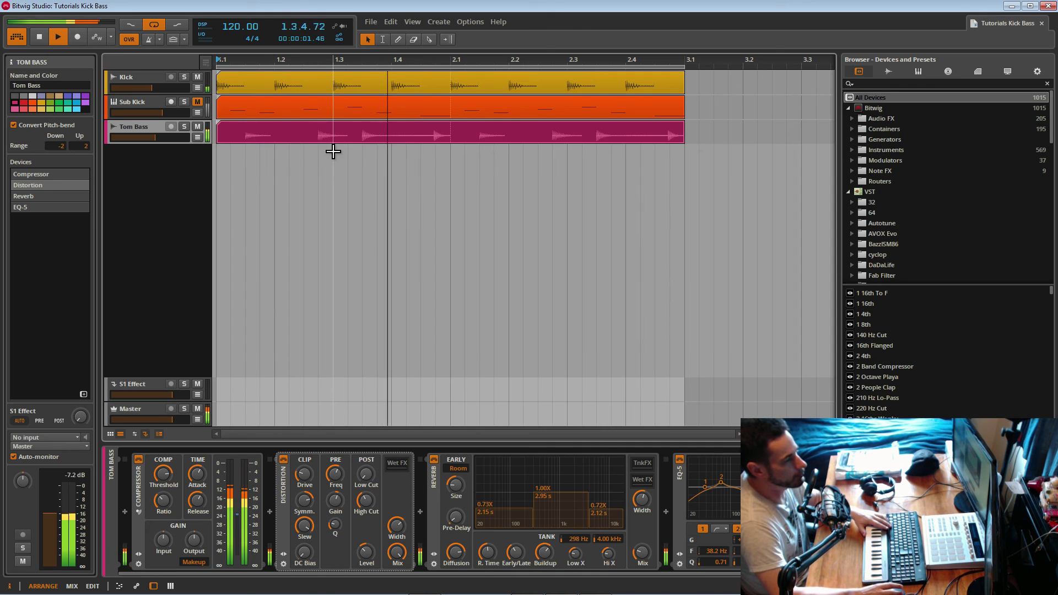
pyautogui.press('space')
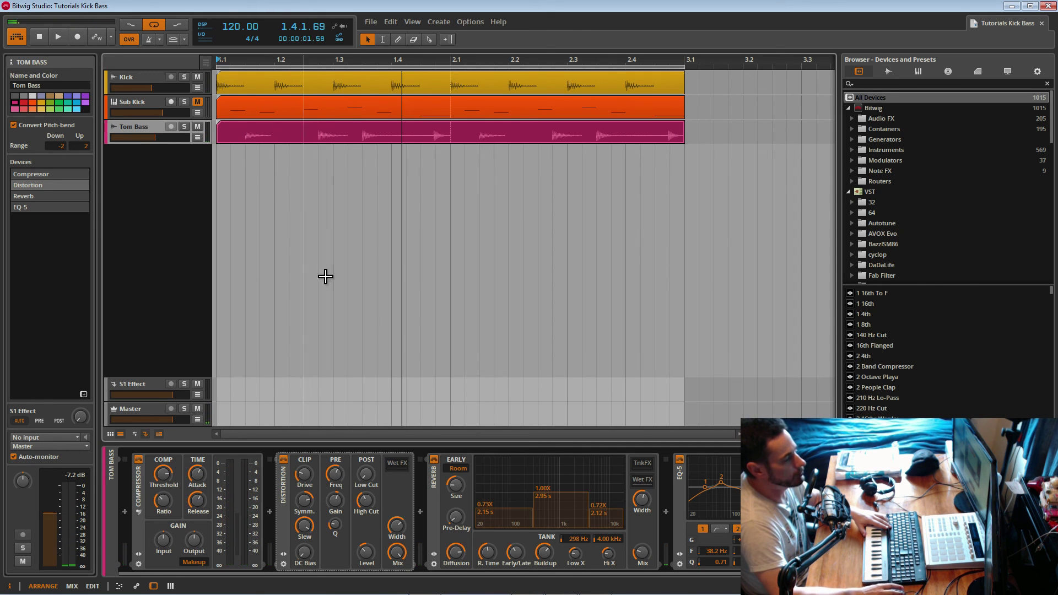
# Step: Copy the Dynamics device from the Sub Kick track and paste it after EQ-5 on the Tom Bass track
pyautogui.moveTo(510, 580); pyautogui.dragTo(720, 573)
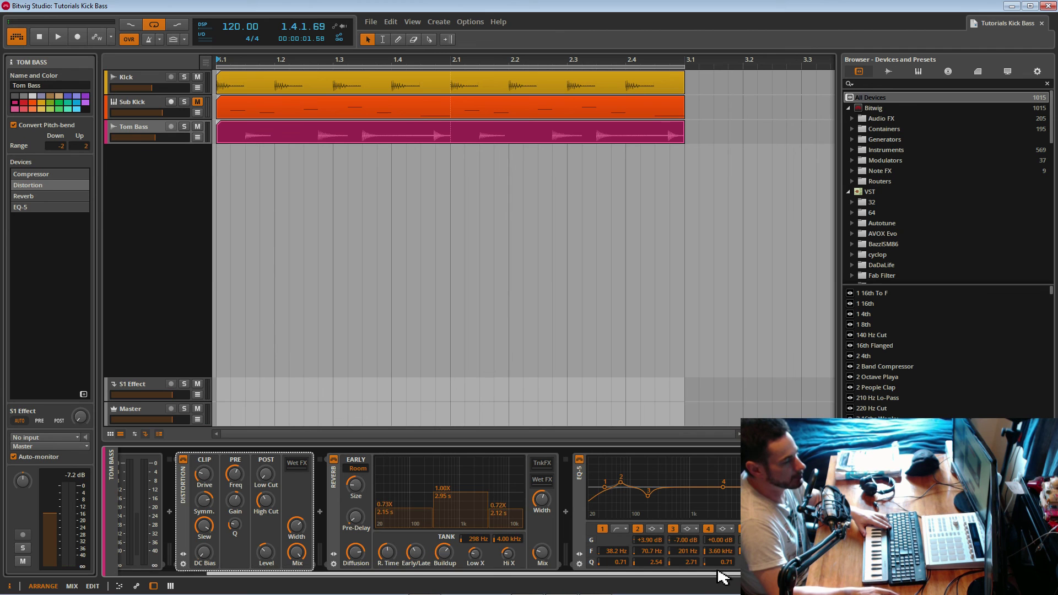
pyautogui.click(136, 103)
pyautogui.moveTo(565, 574); pyautogui.dragTo(831, 573)
pyautogui.click(595, 522)
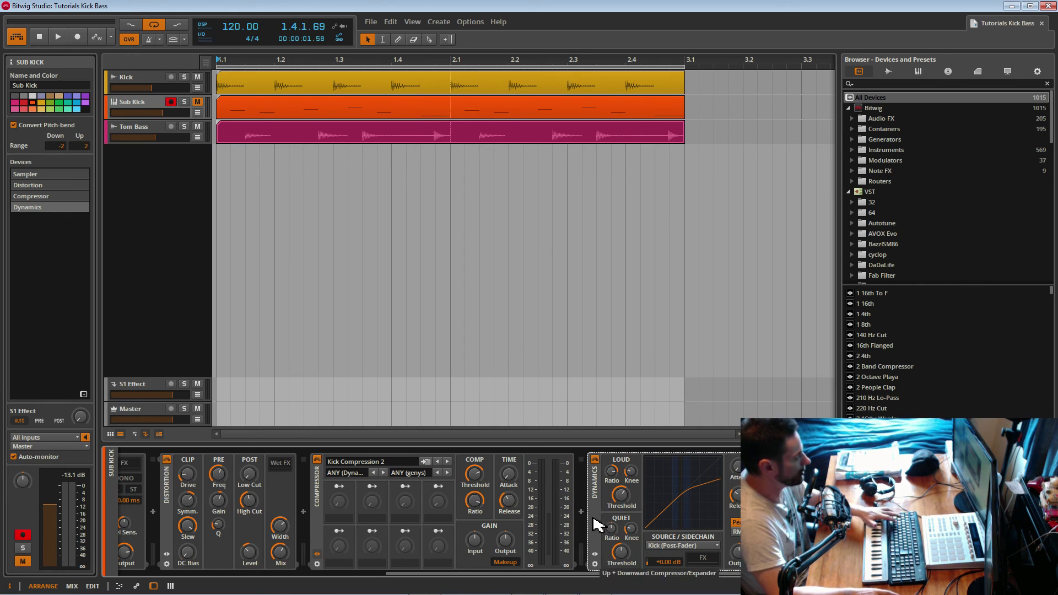
pyautogui.click(149, 133)
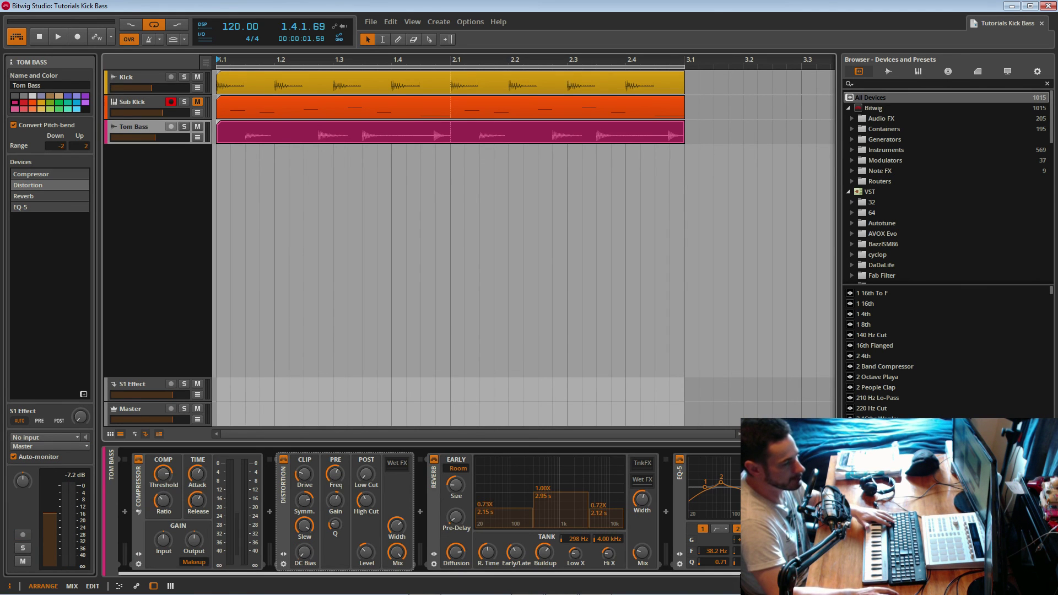
pyautogui.click(441, 576)
pyautogui.moveTo(441, 573); pyautogui.dragTo(529, 574)
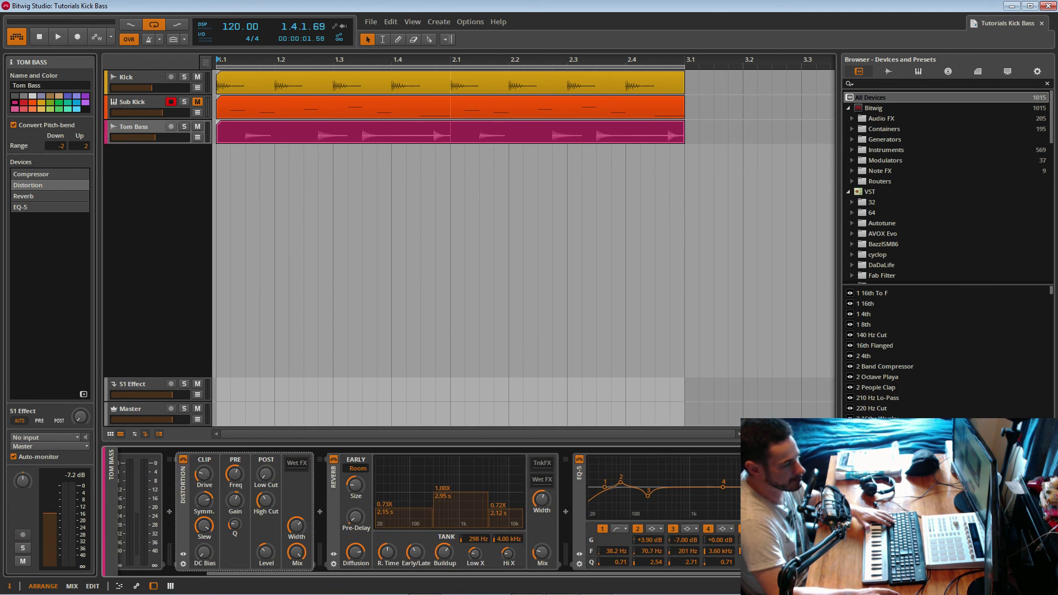
pyautogui.click(580, 525)
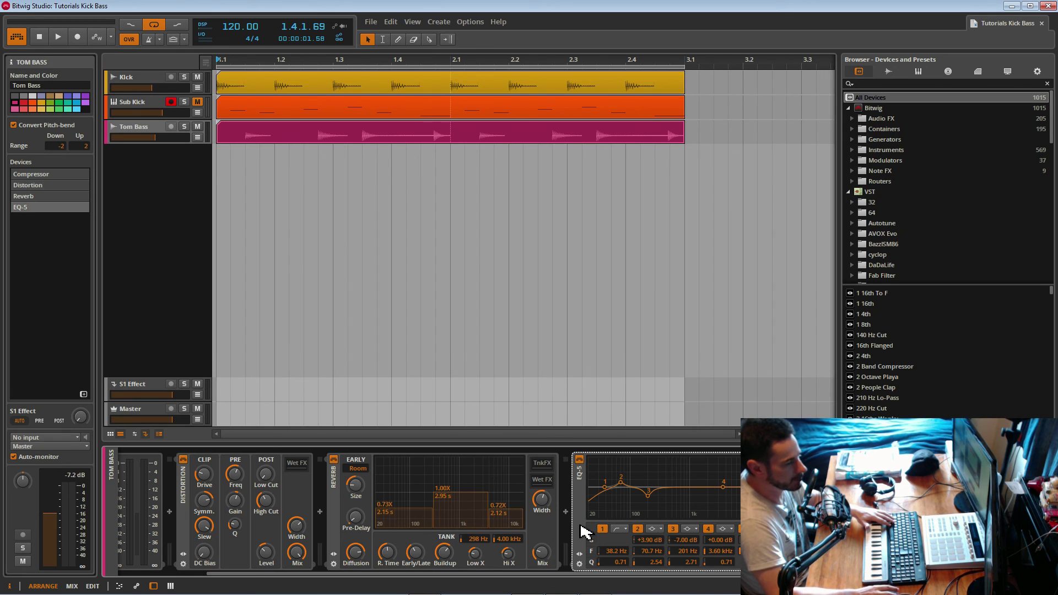
pyautogui.hotkey('ctrl', 'v')
pyautogui.hscroll(3, 671, 573)
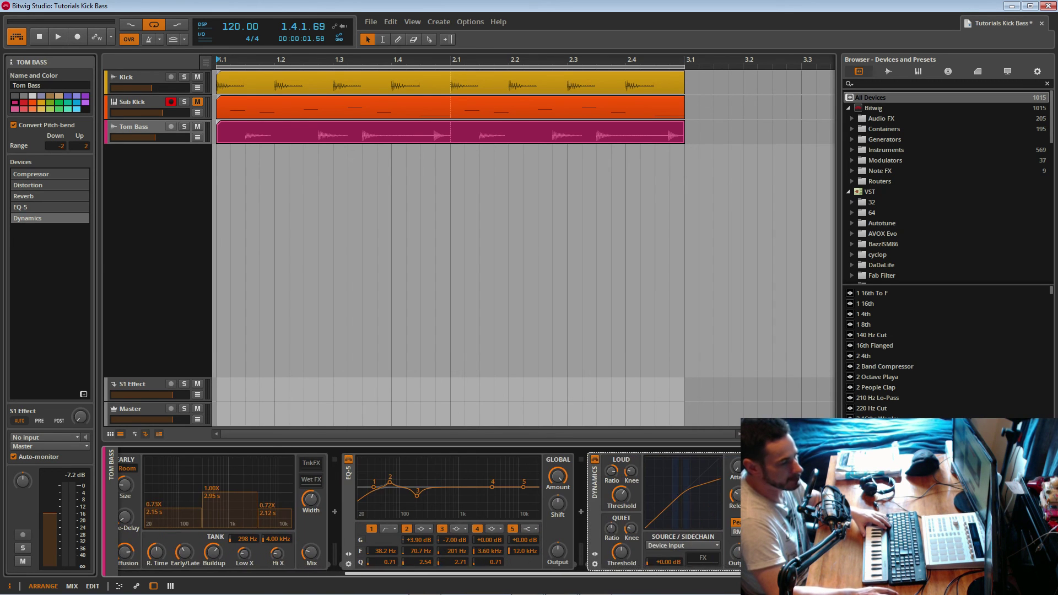
# Step: Set the Tom Bass Dynamics sidechain source to Kick (Post-Fader) and raise the track volume slightly during playback, saving the project
pyautogui.click(681, 546)
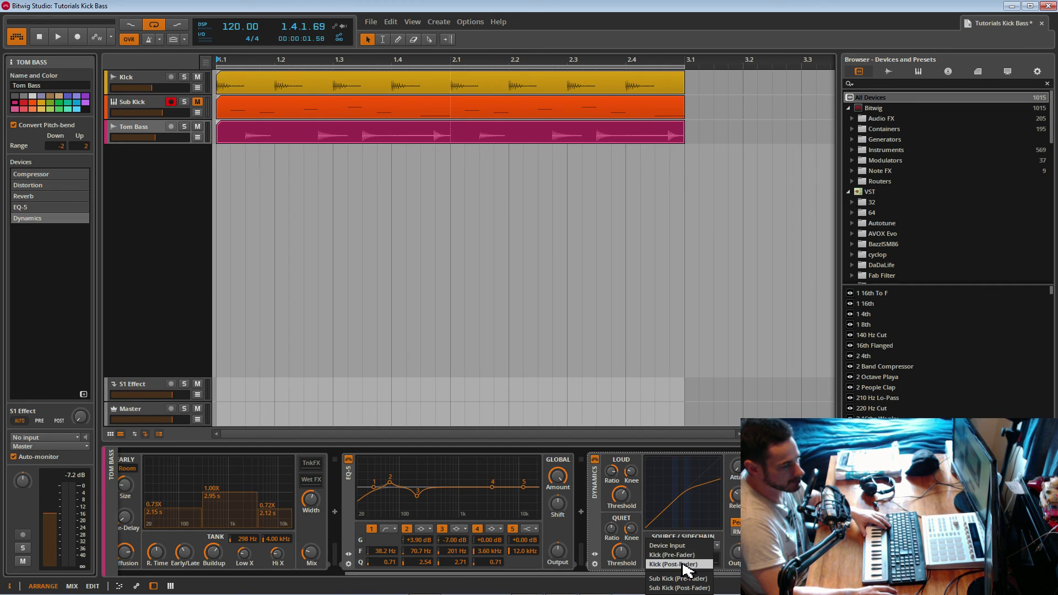
pyautogui.click(684, 563)
pyautogui.press('space')
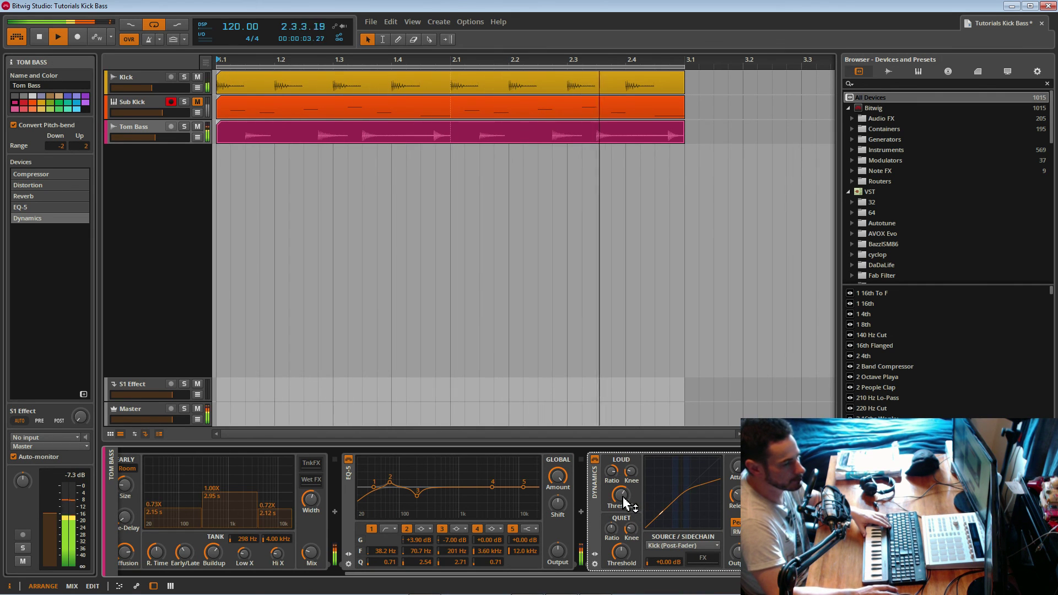
pyautogui.moveTo(152, 137); pyautogui.dragTo(155, 138)
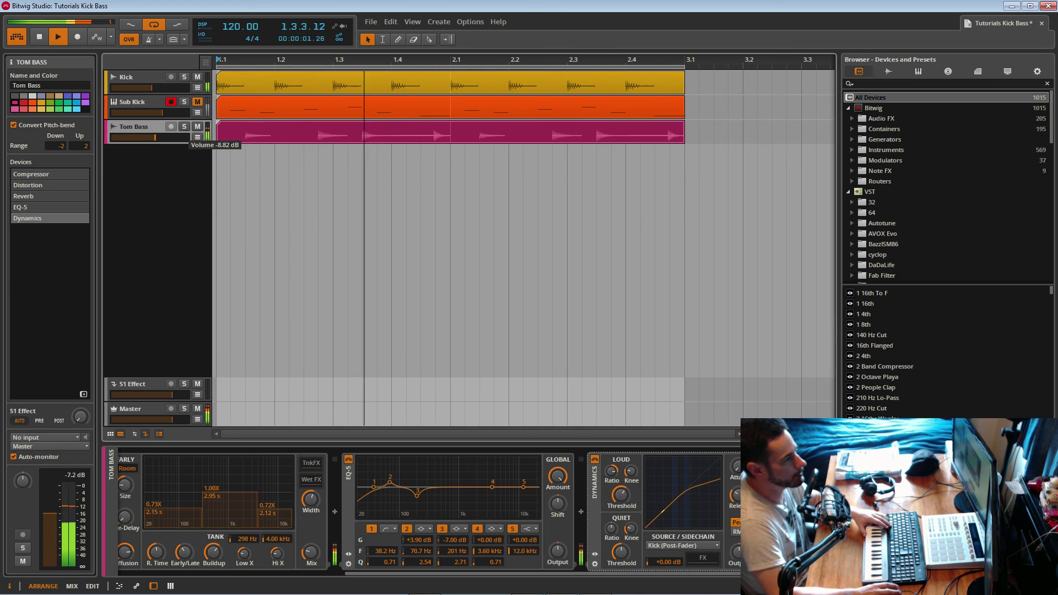
pyautogui.hotkey('ctrl', 's')
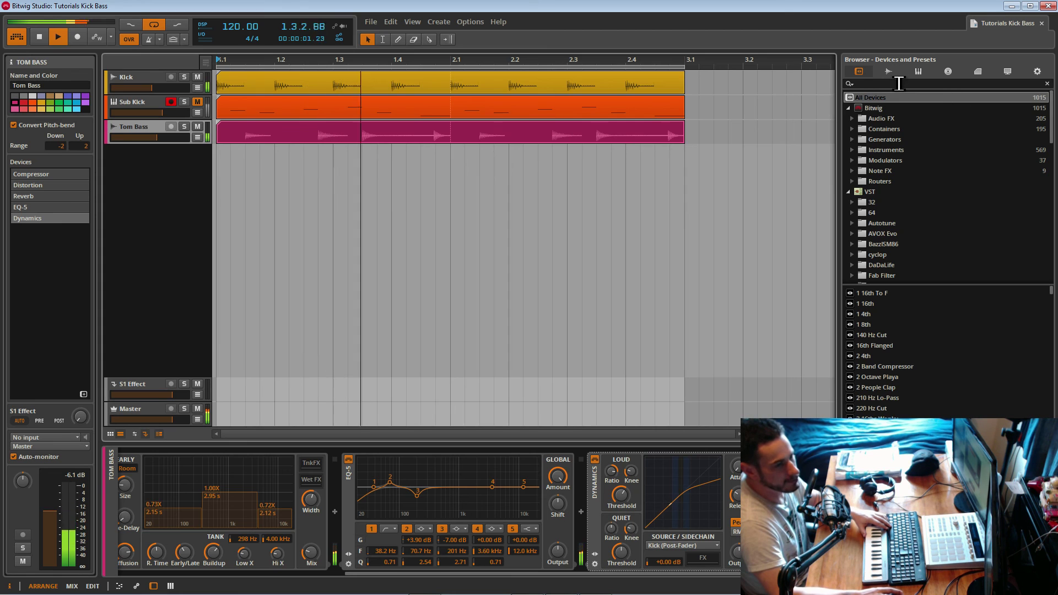
# Step: Browse the samples to the VEH1 Shaker Loops 128 BPM folder inside Vengeance Essential House Vol.1
pyautogui.click(892, 73)
pyautogui.click(899, 83)
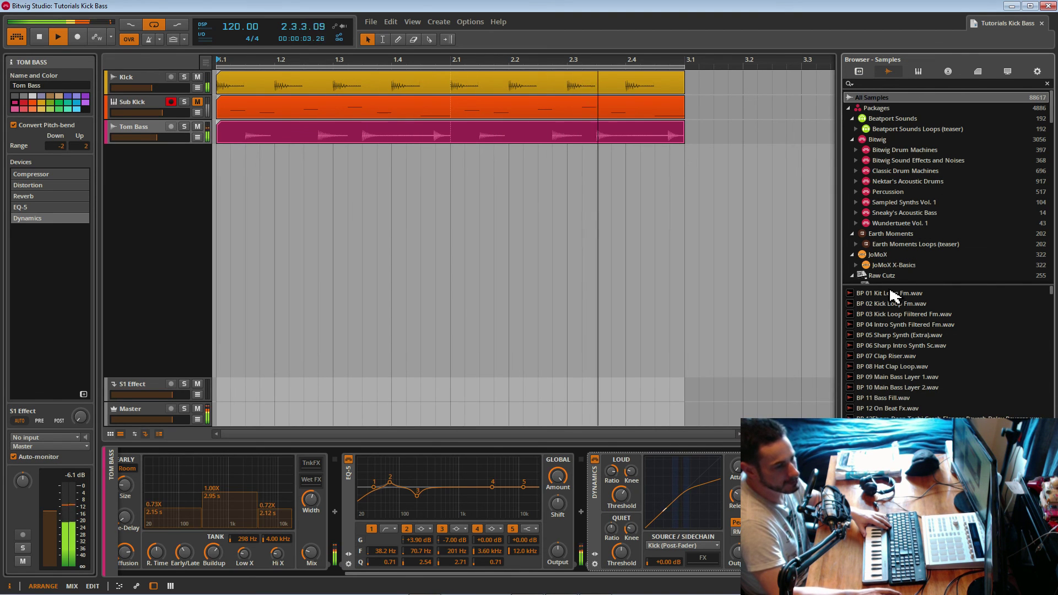
pyautogui.scroll(-2, 905, 295)
pyautogui.scroll(-15, 931, 220)
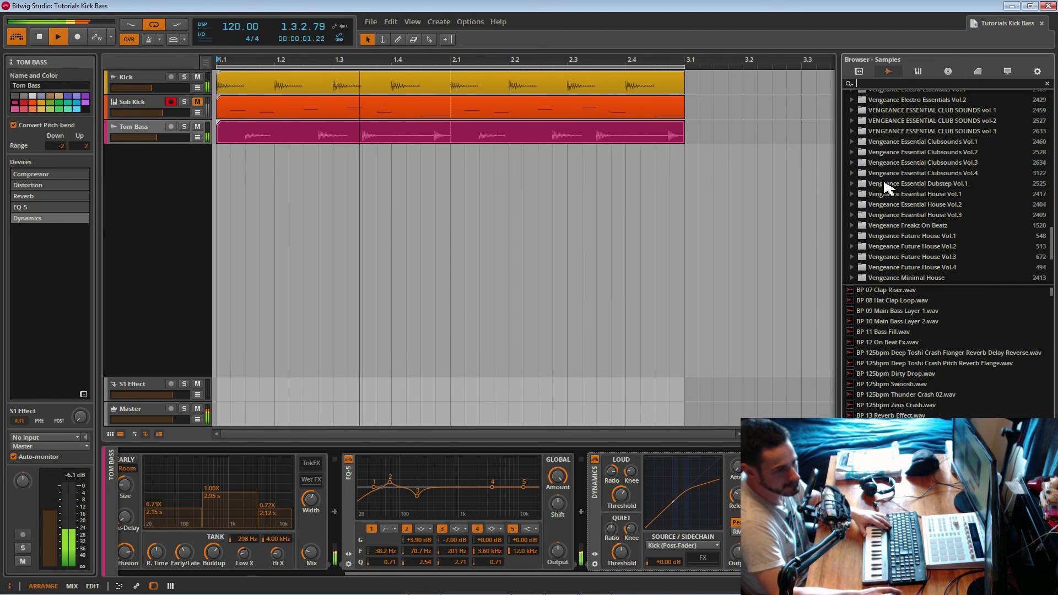
pyautogui.click(885, 195)
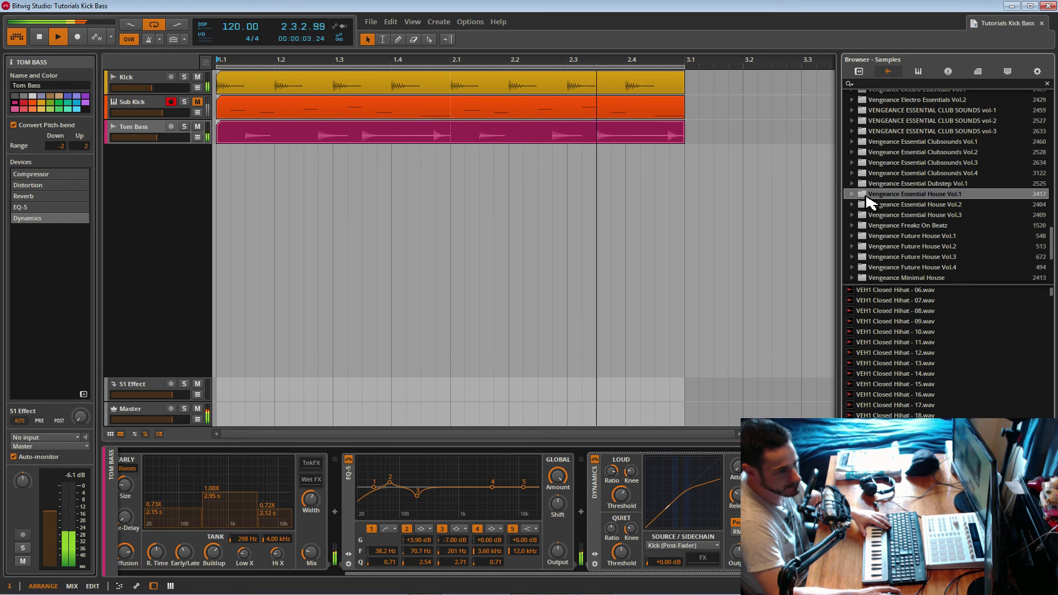
pyautogui.doubleClick(867, 196)
pyautogui.doubleClick(870, 248)
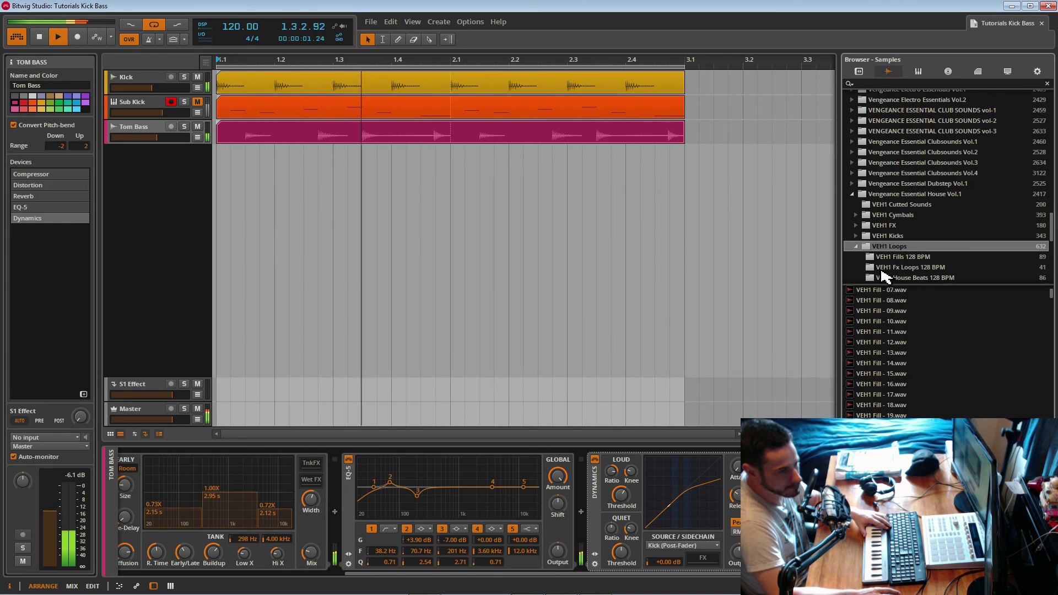
pyautogui.scroll(-1, 893, 265)
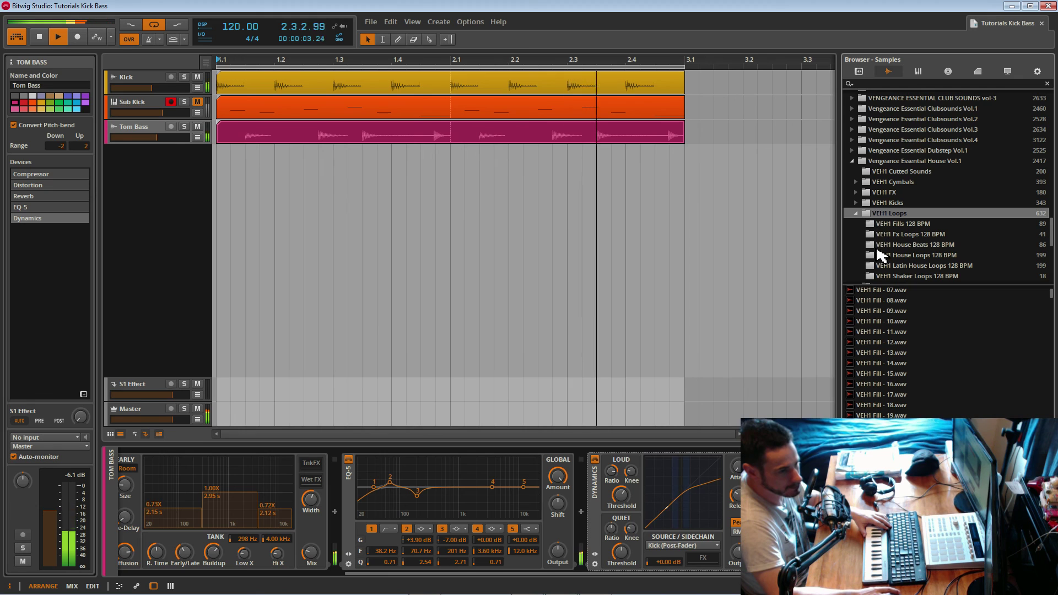
pyautogui.click(878, 255)
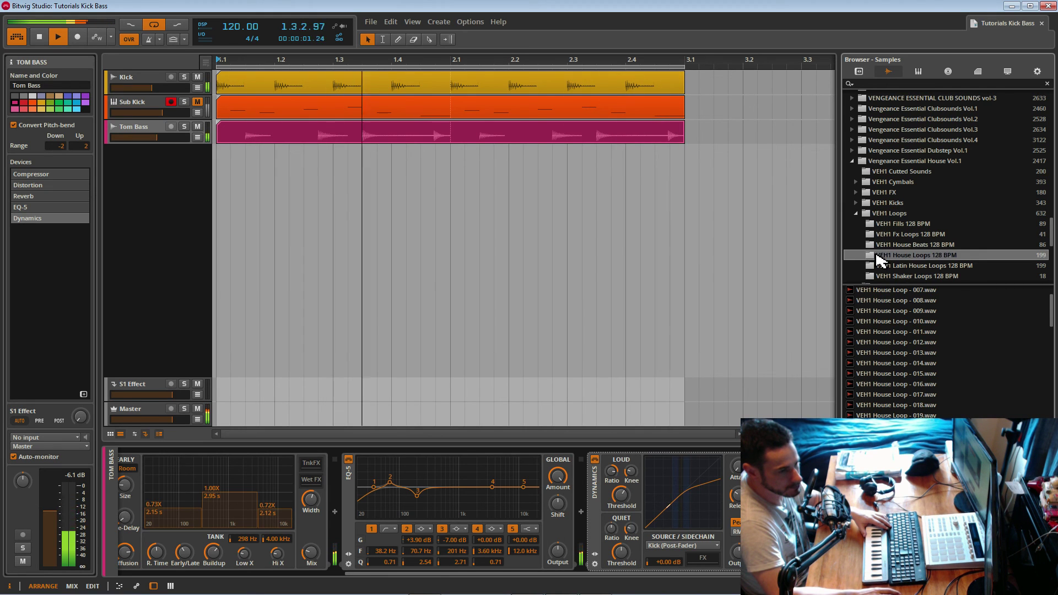
pyautogui.scroll(-1, 878, 252)
pyautogui.click(876, 246)
# Step: Audition shaker loops 02 to 05 and place VEH1 Shaker Loop - 05 at bar 1 on a new track below Tom Bass
pyautogui.click(861, 305)
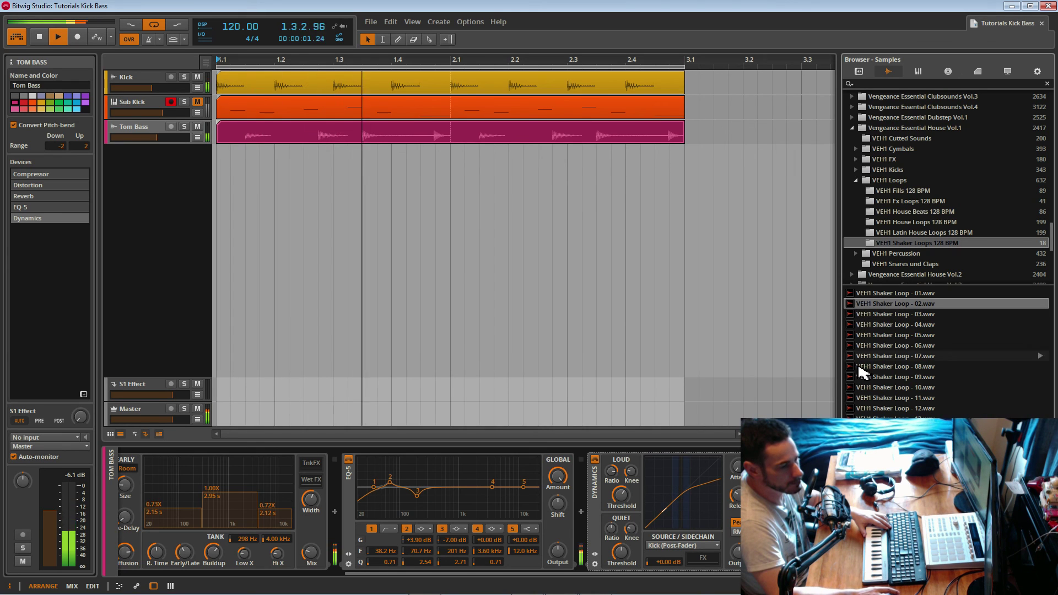
pyautogui.click(857, 317)
pyautogui.click(858, 326)
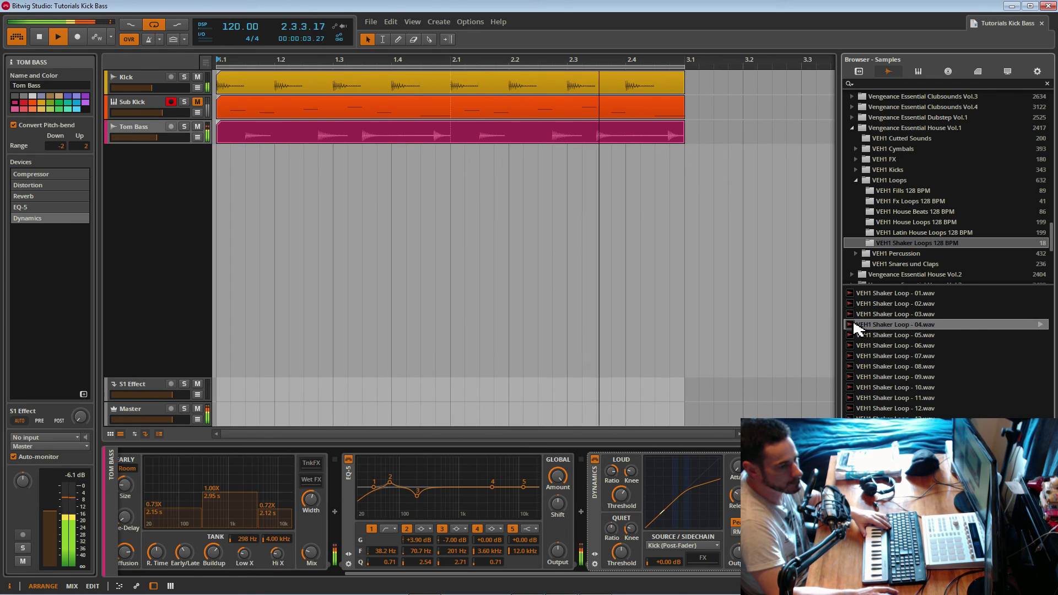
pyautogui.click(858, 336)
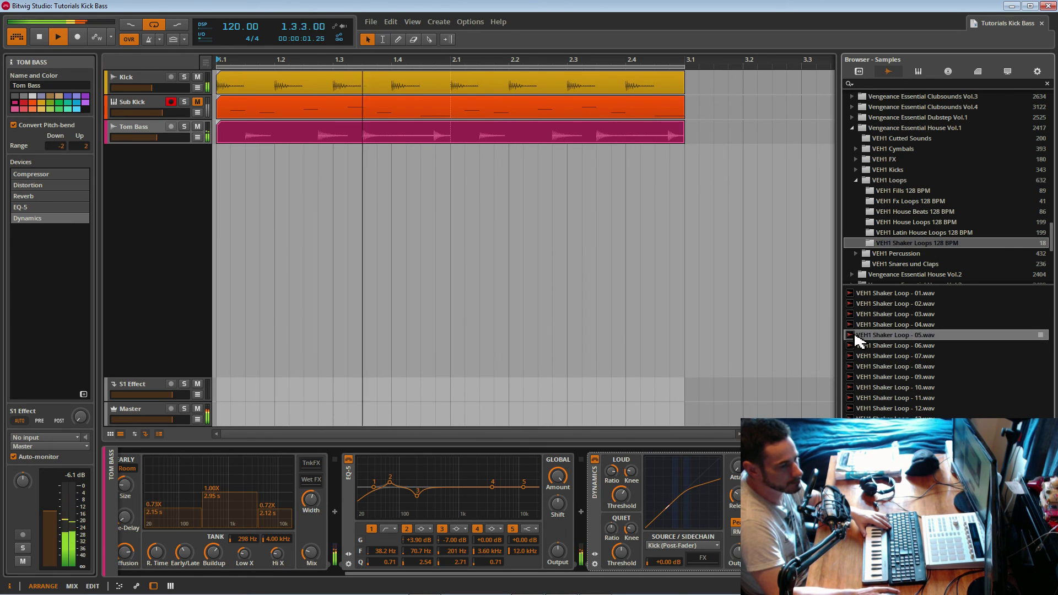
pyautogui.moveTo(858, 339); pyautogui.dragTo(230, 175)
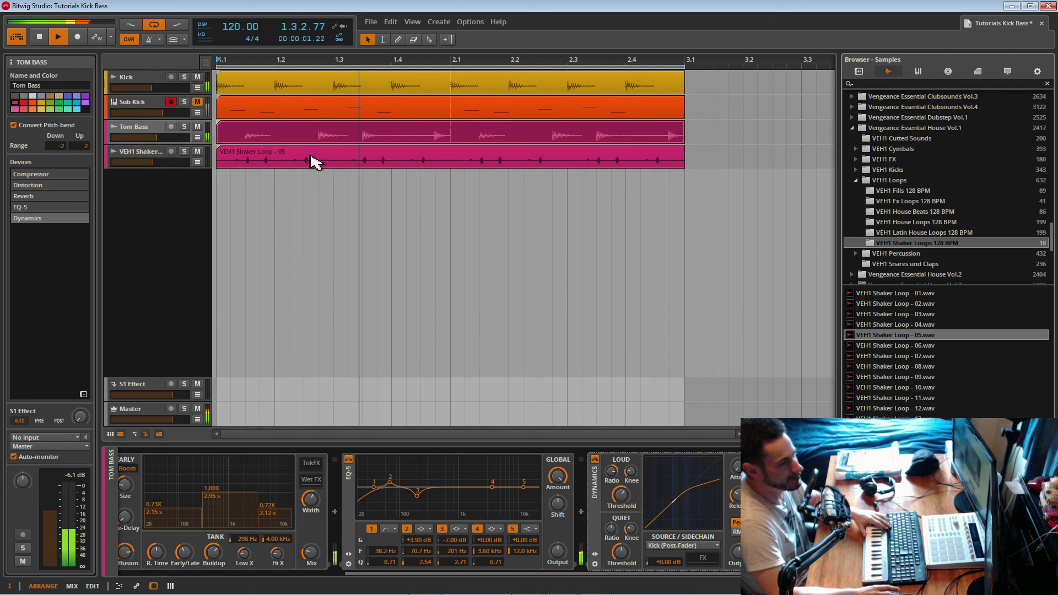
# Step: Lower the shaker track volume to about -13.9 dB and save the project
pyautogui.click(159, 160)
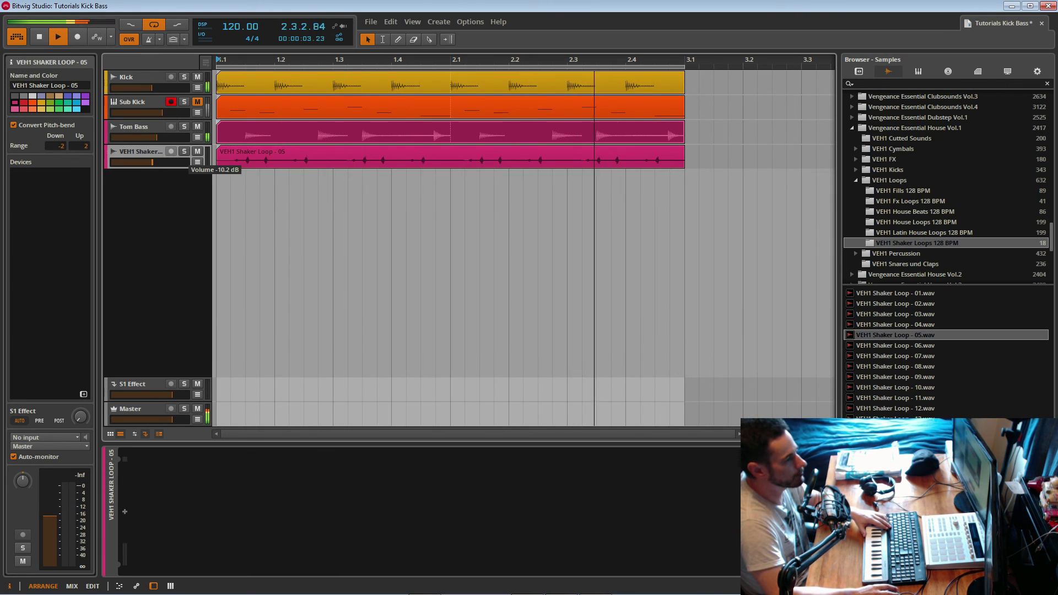
pyautogui.moveTo(154, 165); pyautogui.dragTo(151, 165)
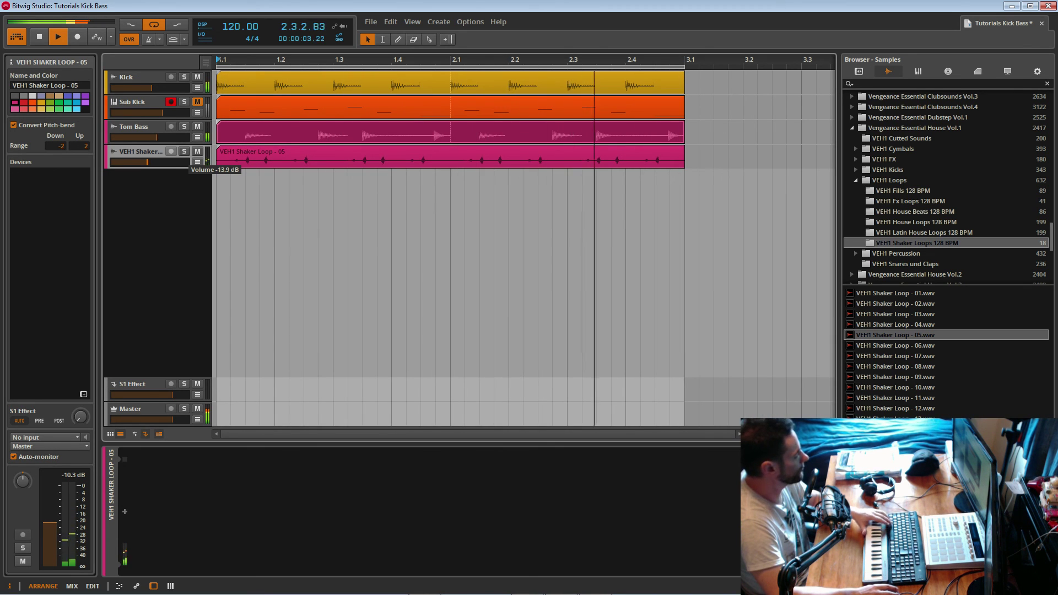
pyautogui.hotkey('ctrl', 's')
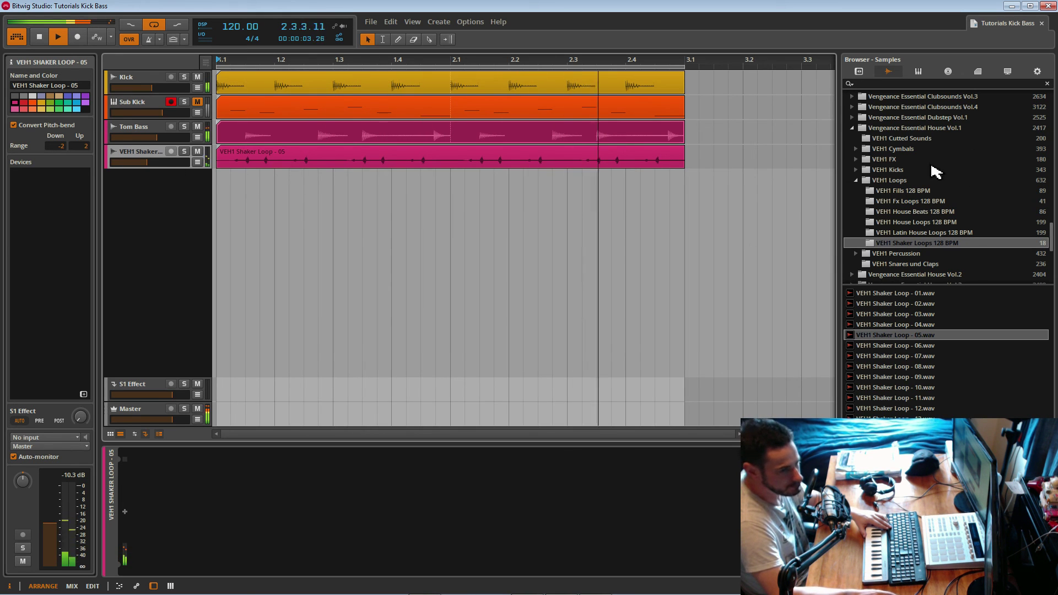
# Step: Search the samples for "909 clap" and show the contents of the FR909 Clap folder
pyautogui.click(892, 85)
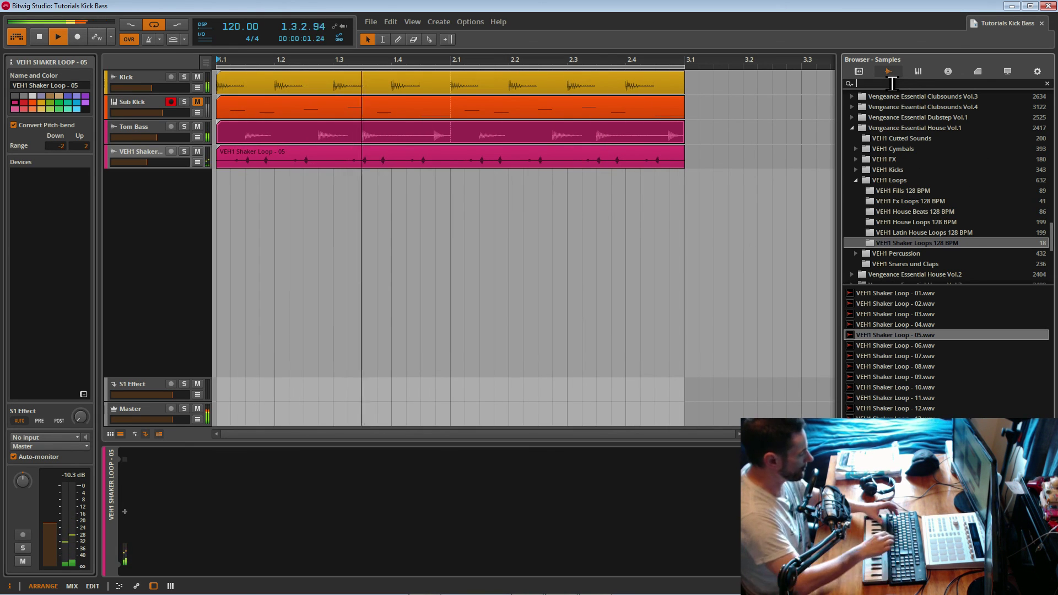
pyautogui.write('clap')
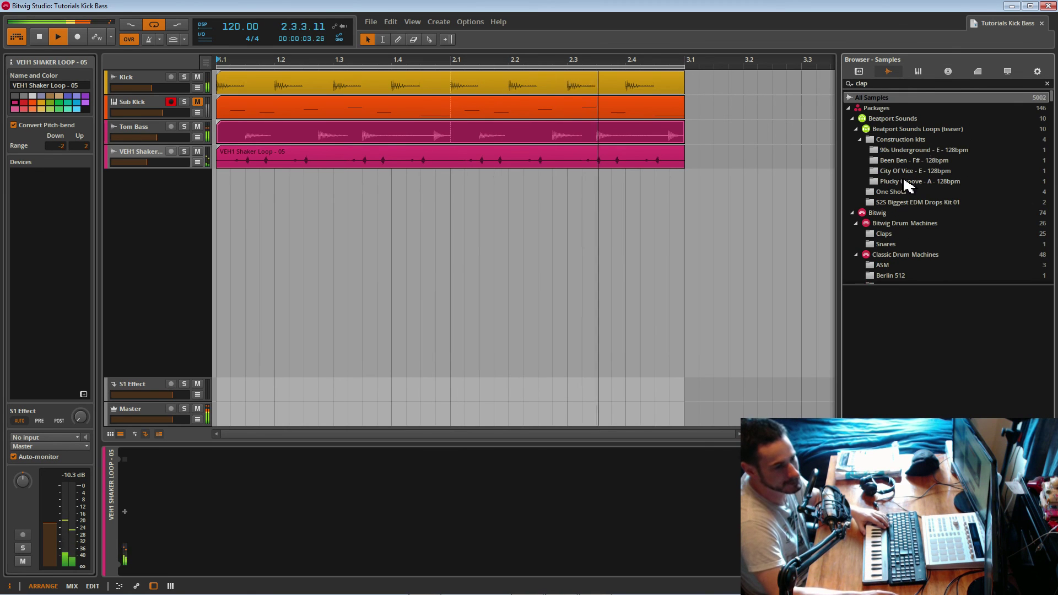
pyautogui.scroll(-8, 903, 182)
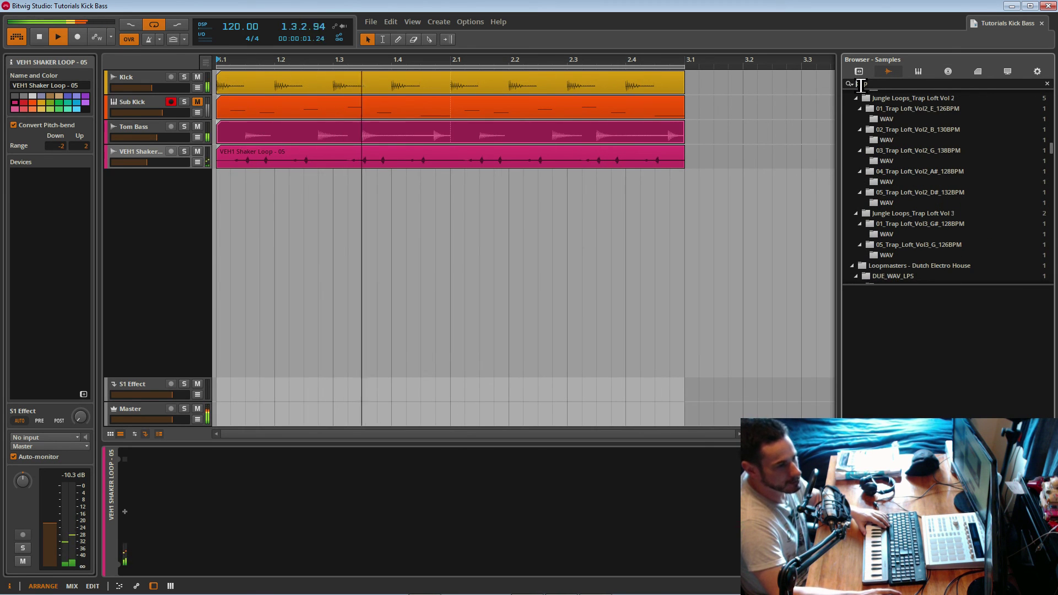
pyautogui.press('Home')
pyautogui.write('909')
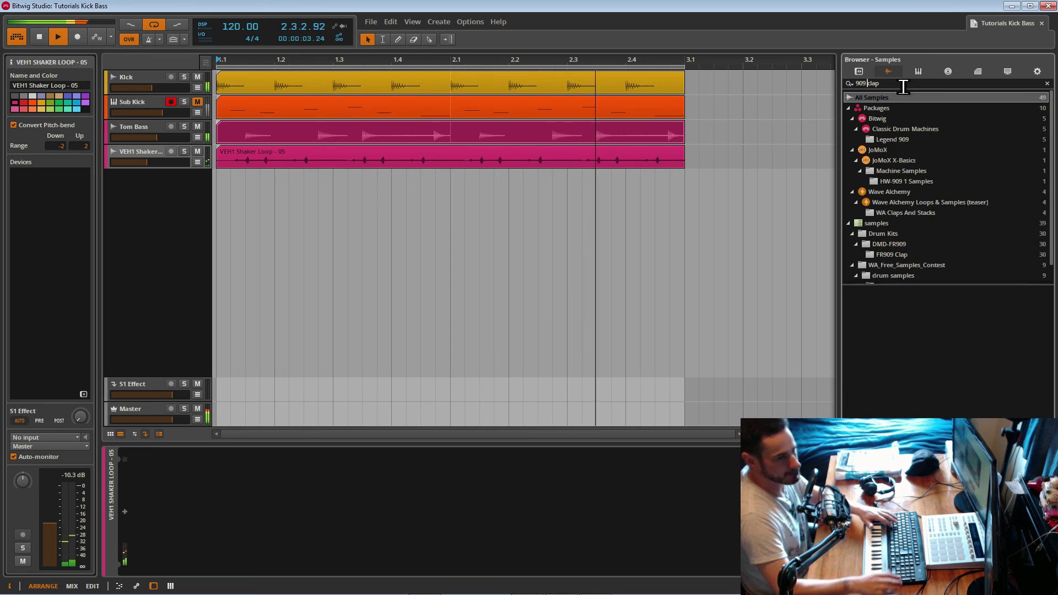
pyautogui.scroll(-2, 1037, 133)
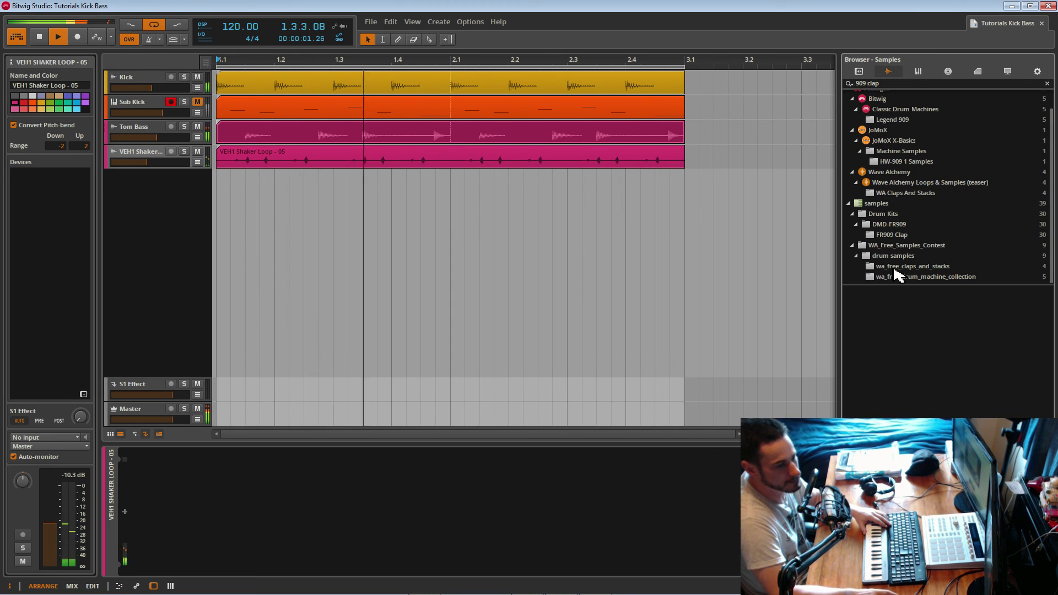
pyautogui.click(871, 238)
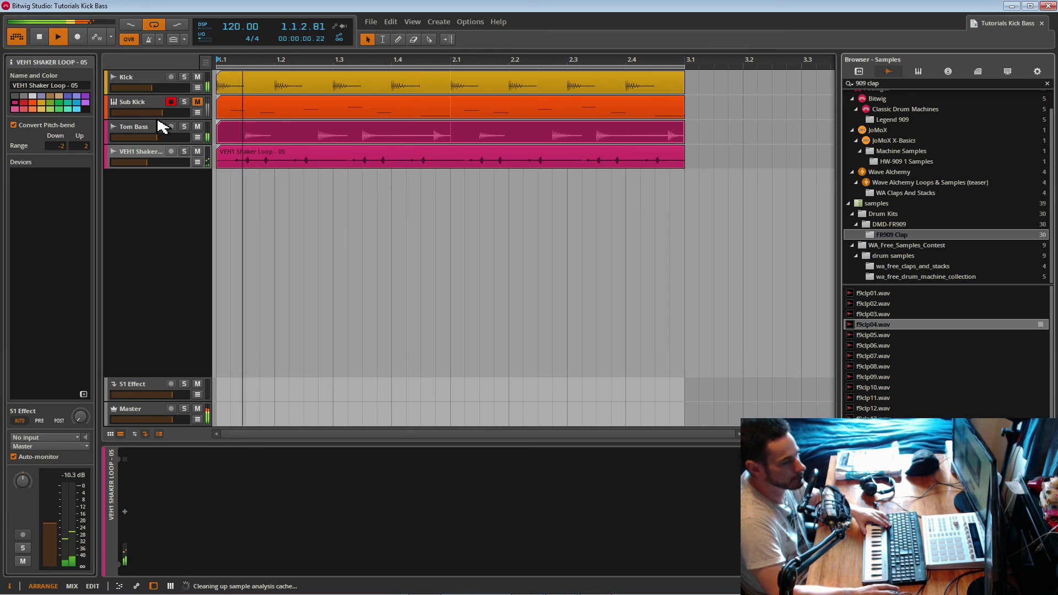
# Step: Audition the clap samples f9clp05.wav, f9clp06.wav and f9clp07.wav against the playing beat
pyautogui.click(855, 336)
pyautogui.press('Down')
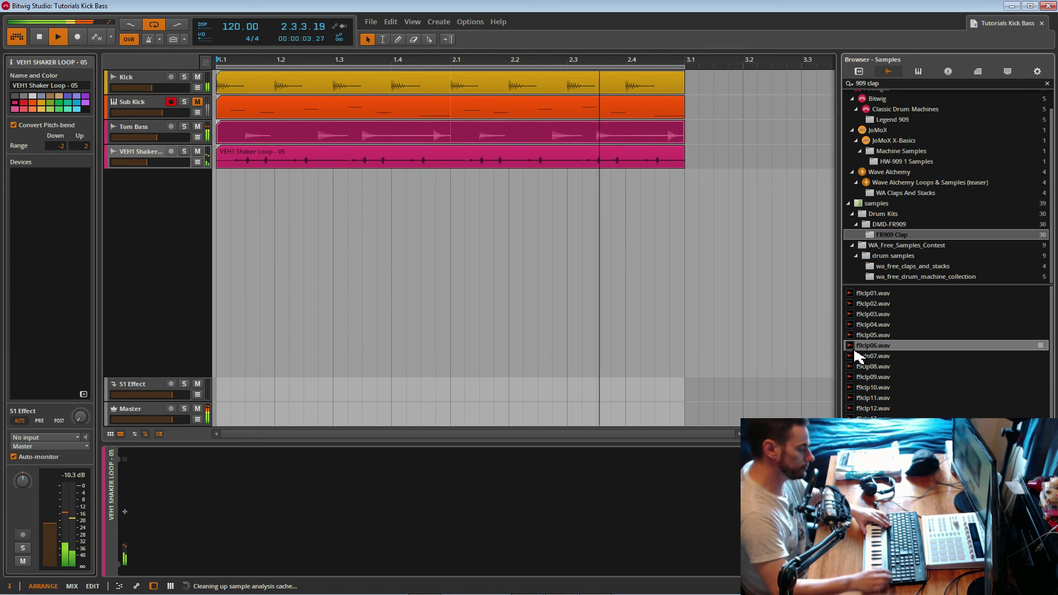
pyautogui.press('Down')
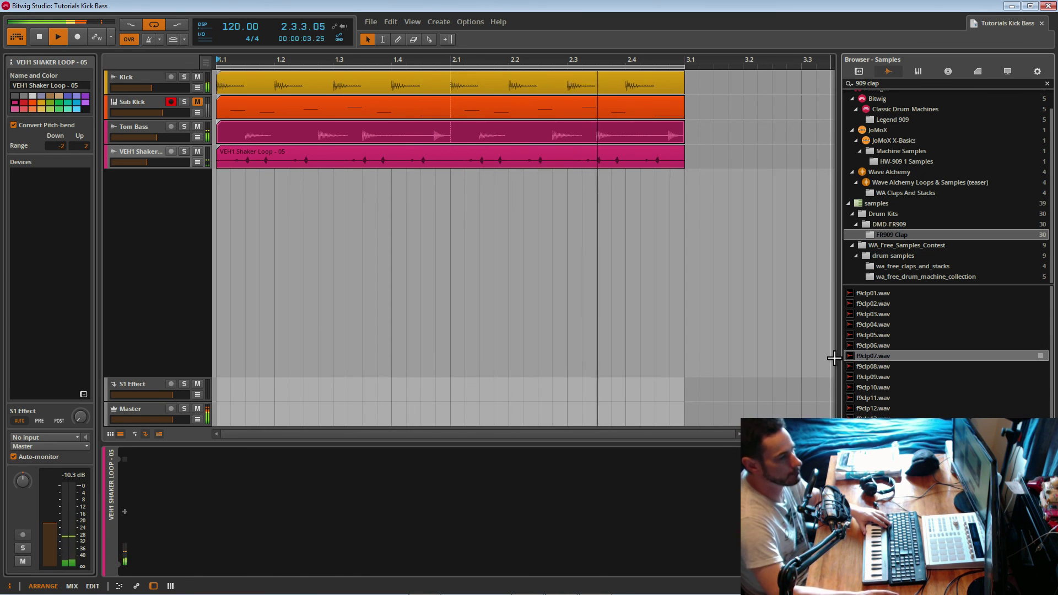
# Step: Create an audio track below the shaker loop and add an empty one-bar clip at its start
pyautogui.rightClick(168, 183)
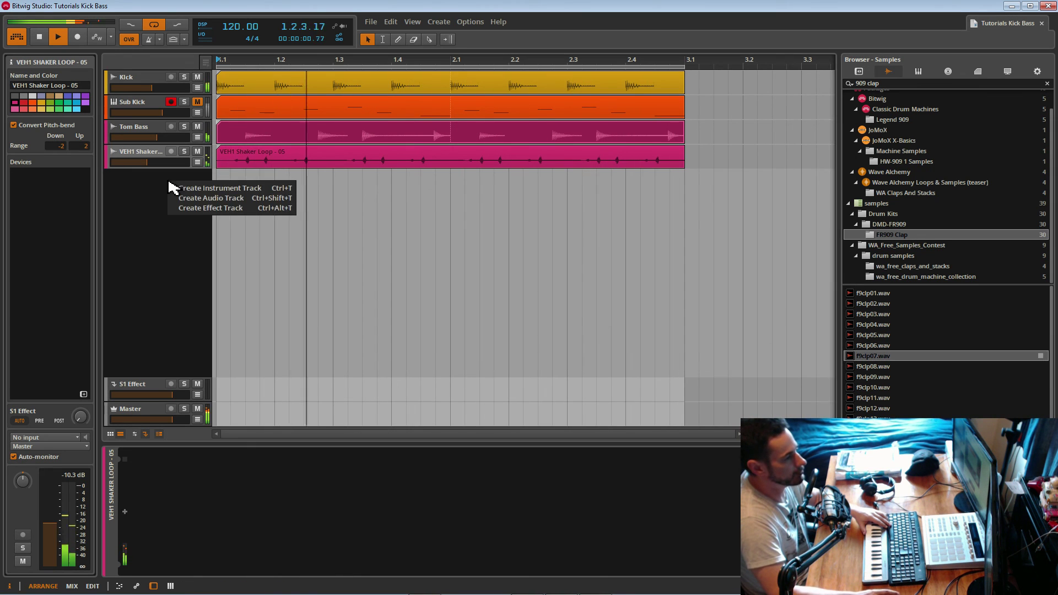
pyautogui.click(197, 201)
pyautogui.doubleClick(228, 184)
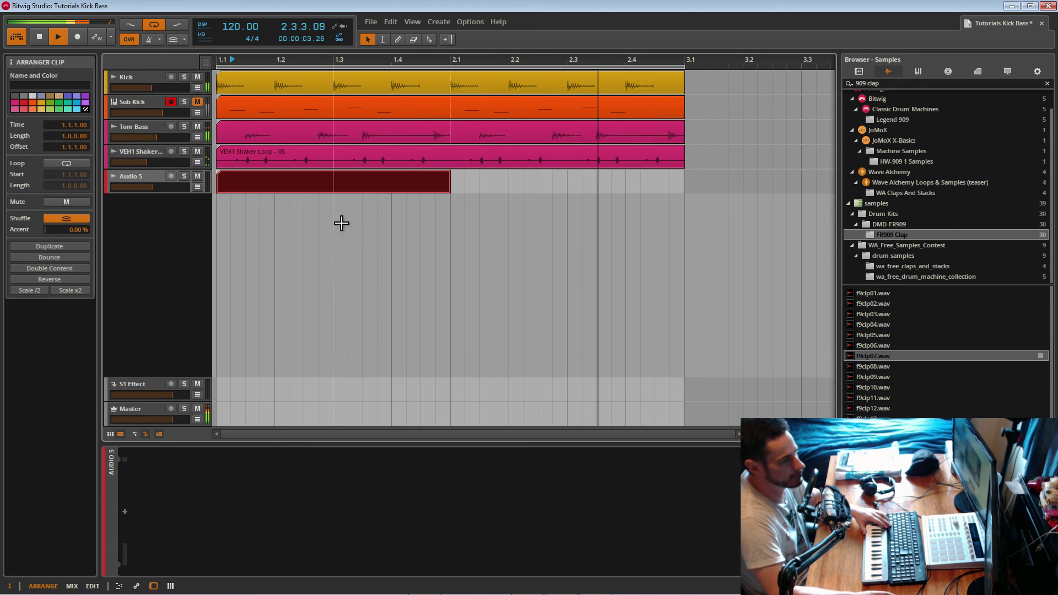
# Step: Loop the empty clap clip every bar, place f9clp07.wav on beat 1.2, and extend the clip to two bars
pyautogui.click(309, 190)
pyautogui.moveTo(450, 194); pyautogui.dragTo(333, 197)
pyautogui.hotkey('ctrl', 'l')
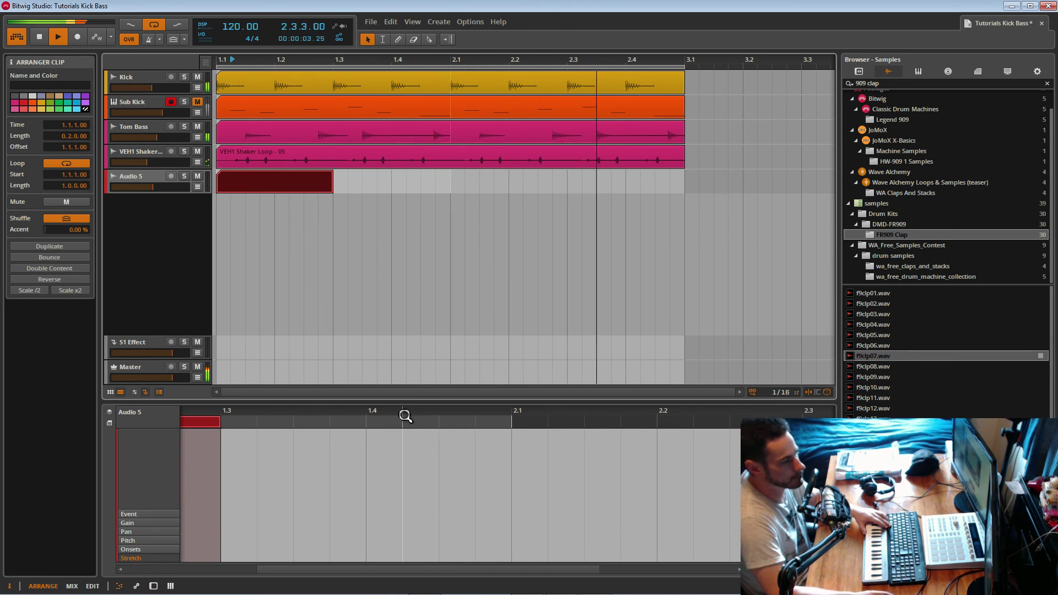
pyautogui.moveTo(873, 356); pyautogui.dragTo(363, 476)
pyautogui.moveTo(333, 193); pyautogui.dragTo(683, 196)
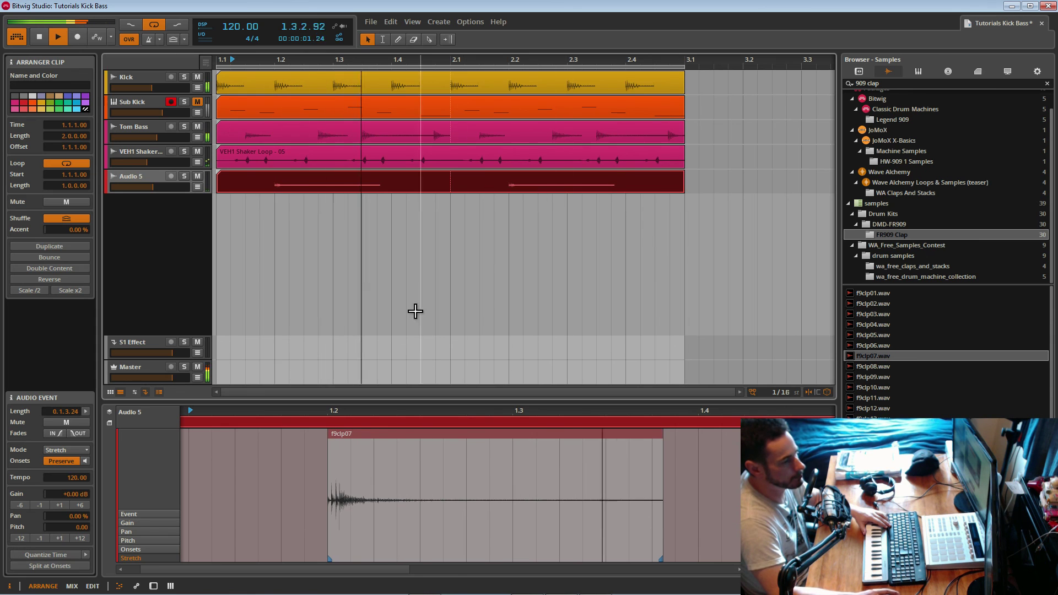
pyautogui.moveTo(477, 415); pyautogui.dragTo(434, 415)
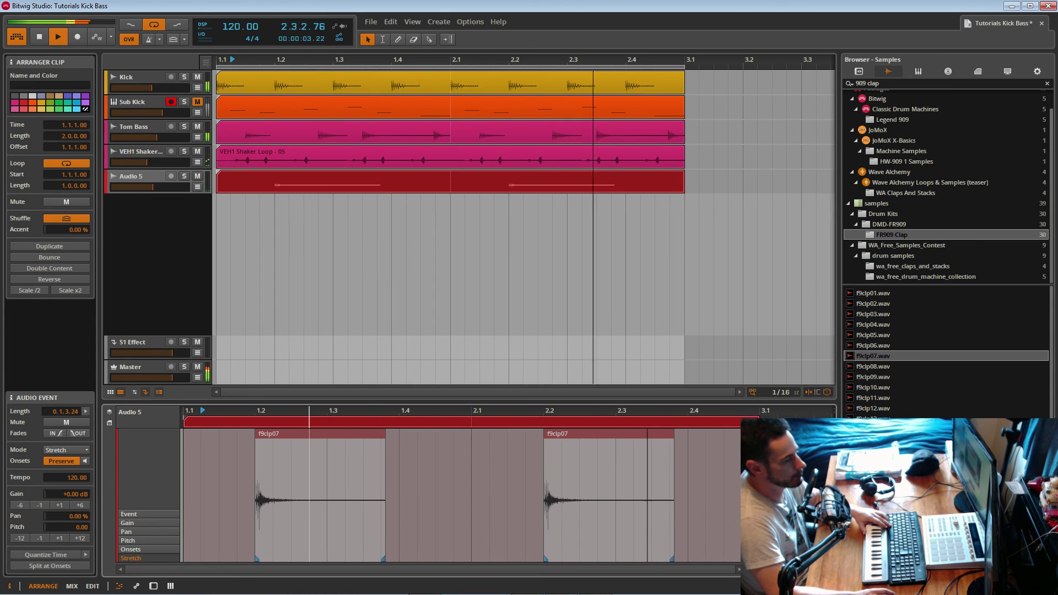
pyautogui.hotkey('ctrl', 's')
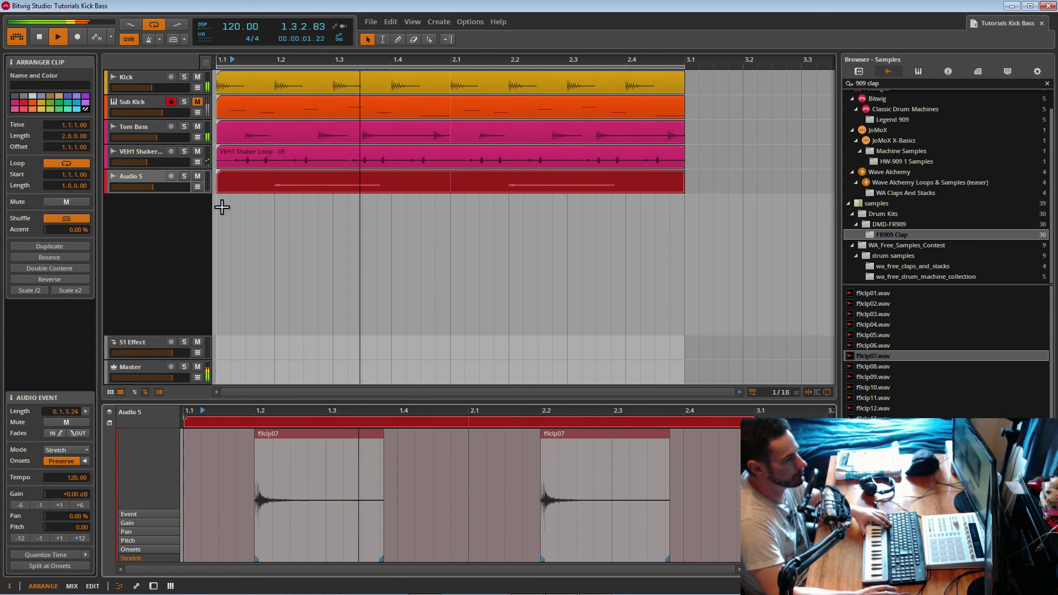
# Step: Lower the clap track's volume slightly and save the project
pyautogui.moveTo(154, 190); pyautogui.dragTo(155, 189)
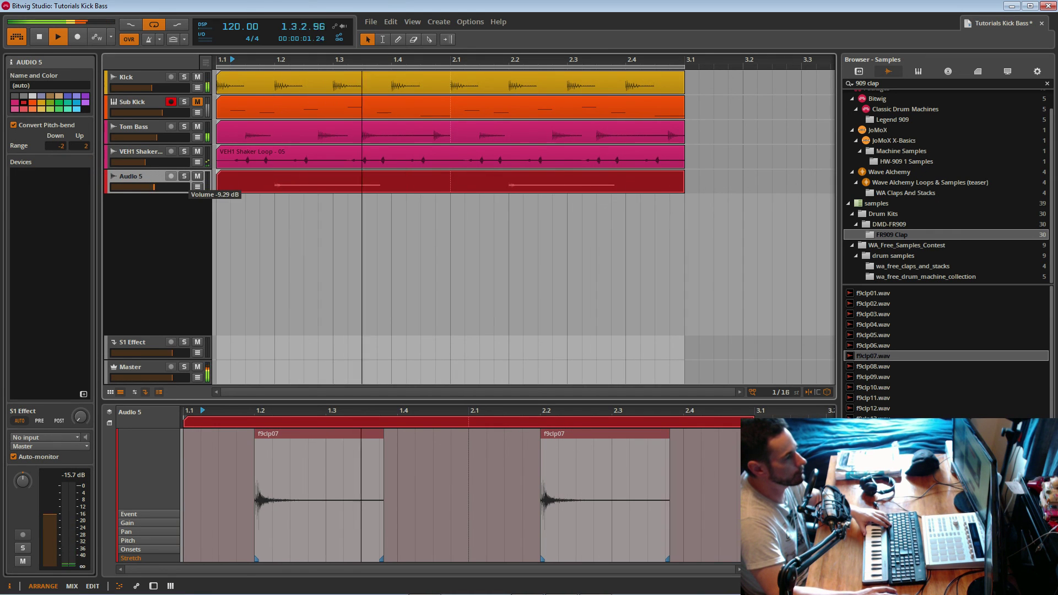
pyautogui.hotkey('ctrl', 's')
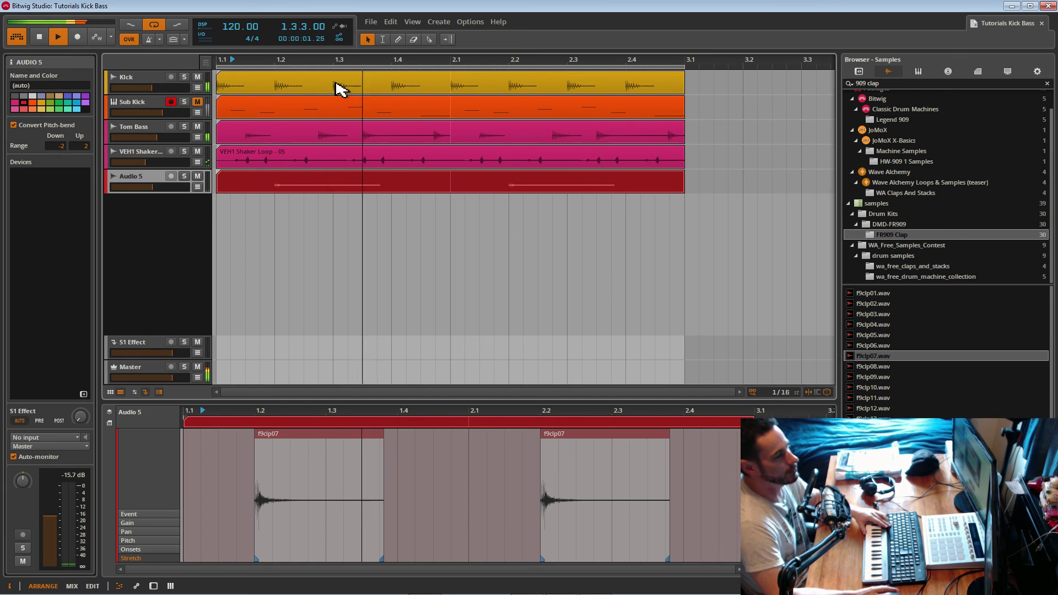
# Step: Unmute Sub Kick in place of Tom Bass and raise the Sub Kick track's volume slightly
pyautogui.click(198, 103)
pyautogui.click(199, 127)
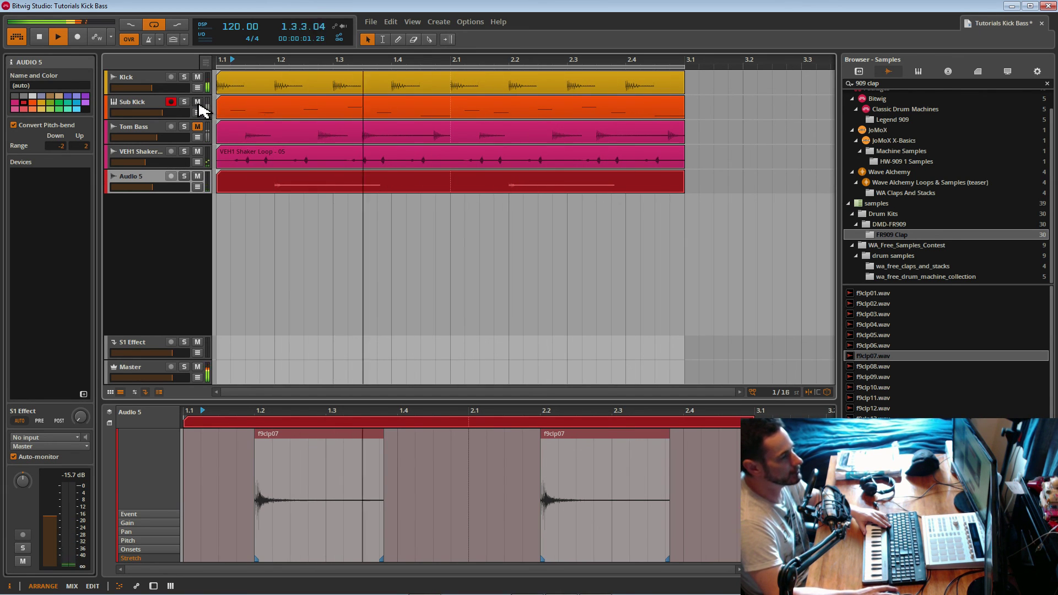
pyautogui.click(142, 104)
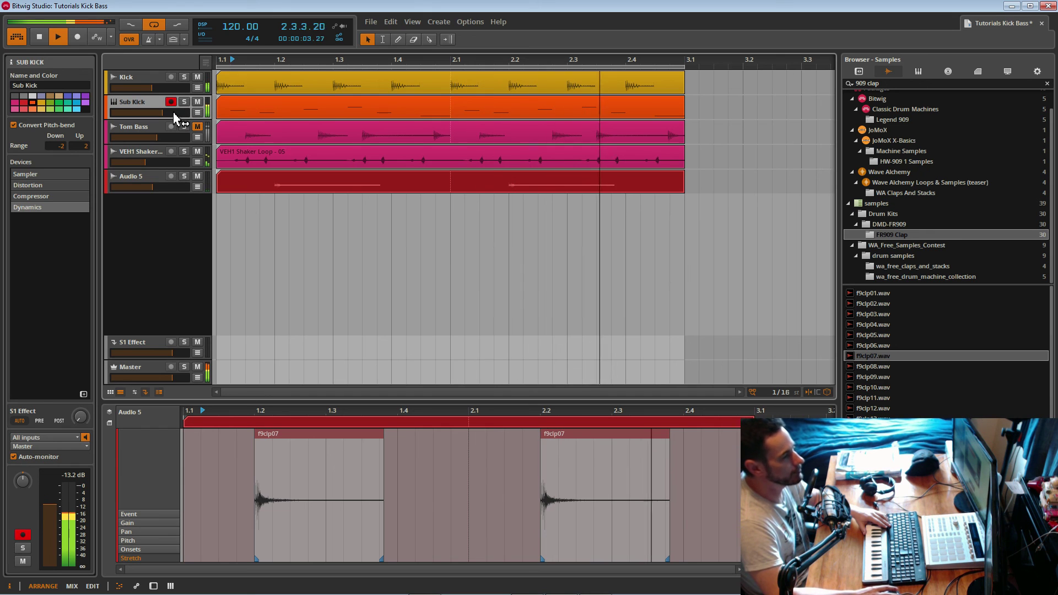
pyautogui.moveTo(163, 112); pyautogui.dragTo(164, 113)
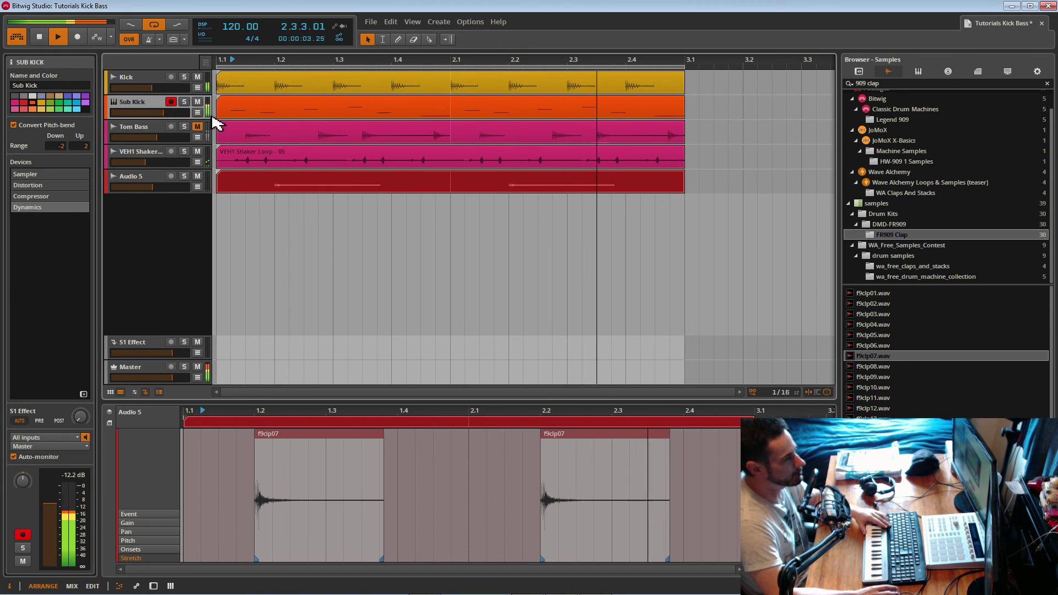
# Step: Mute Sub Kick and unmute Tom Bass, fine-tune the Tom Bass volume, and save the project
pyautogui.click(199, 104)
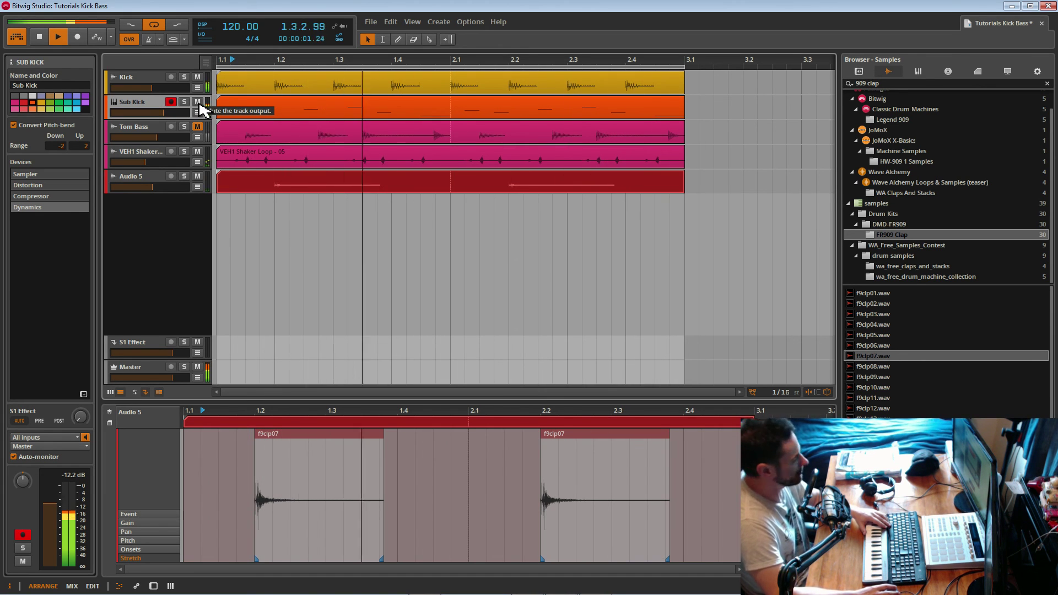
pyautogui.click(204, 125)
pyautogui.click(204, 126)
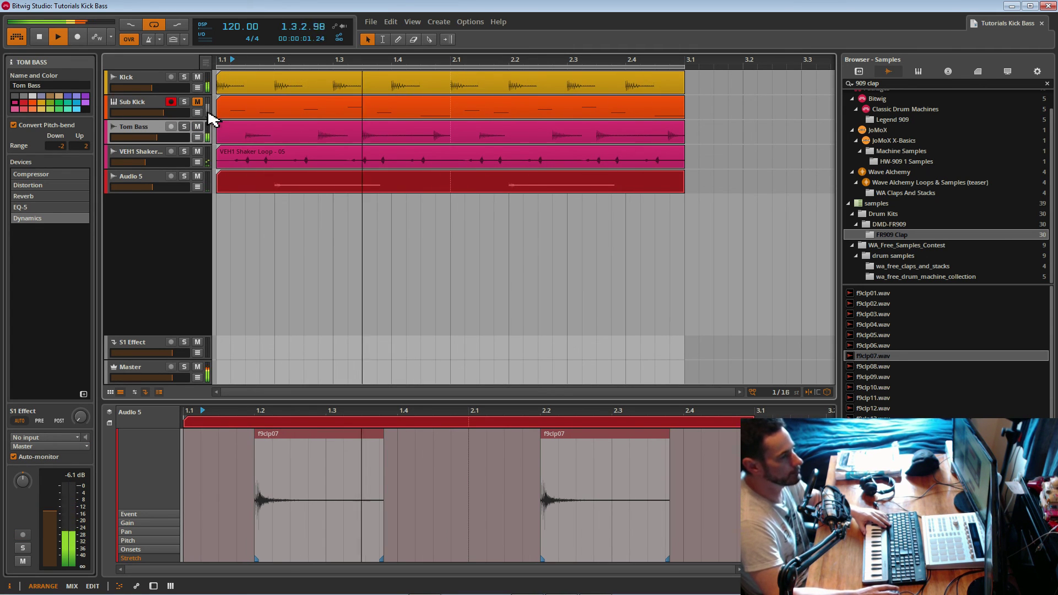
pyautogui.click(295, 133)
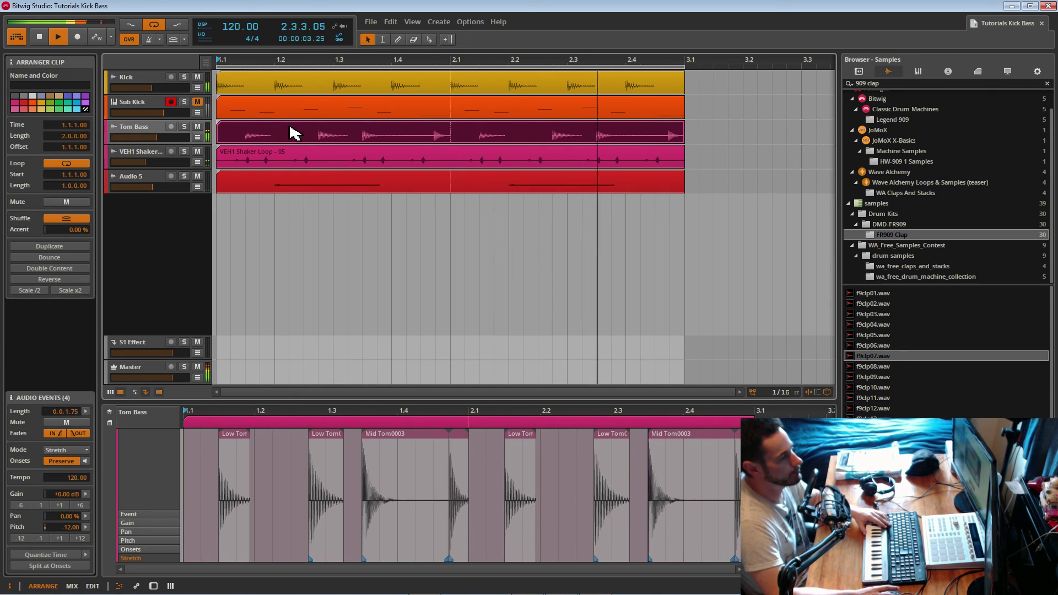
pyautogui.click(158, 138)
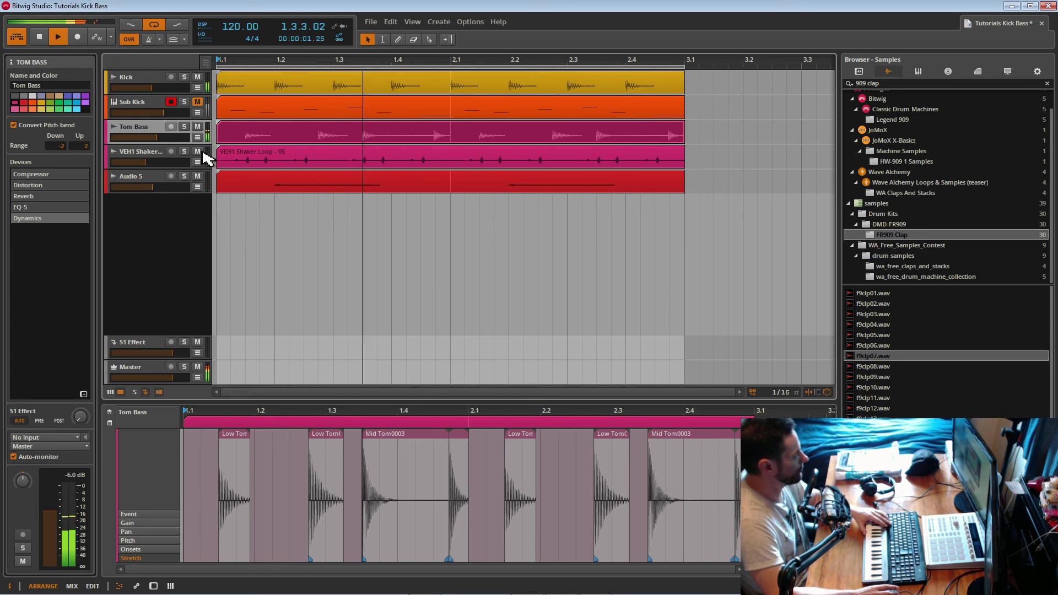
pyautogui.hotkey('ctrl', 's')
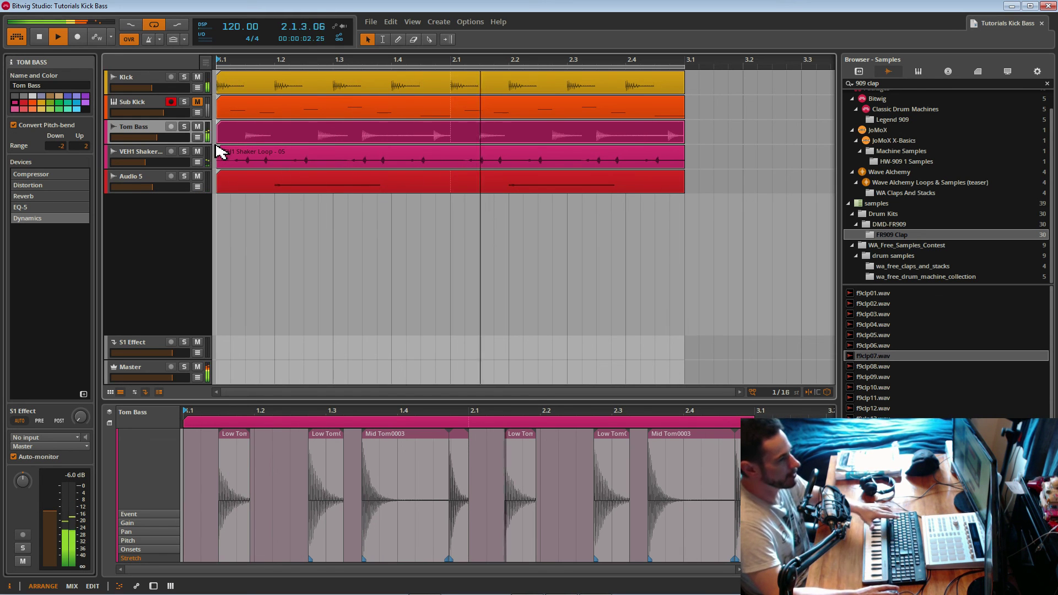
# Step: Show the device chain of the Sub Kick track and that of the Tom Bass track
pyautogui.click(150, 108)
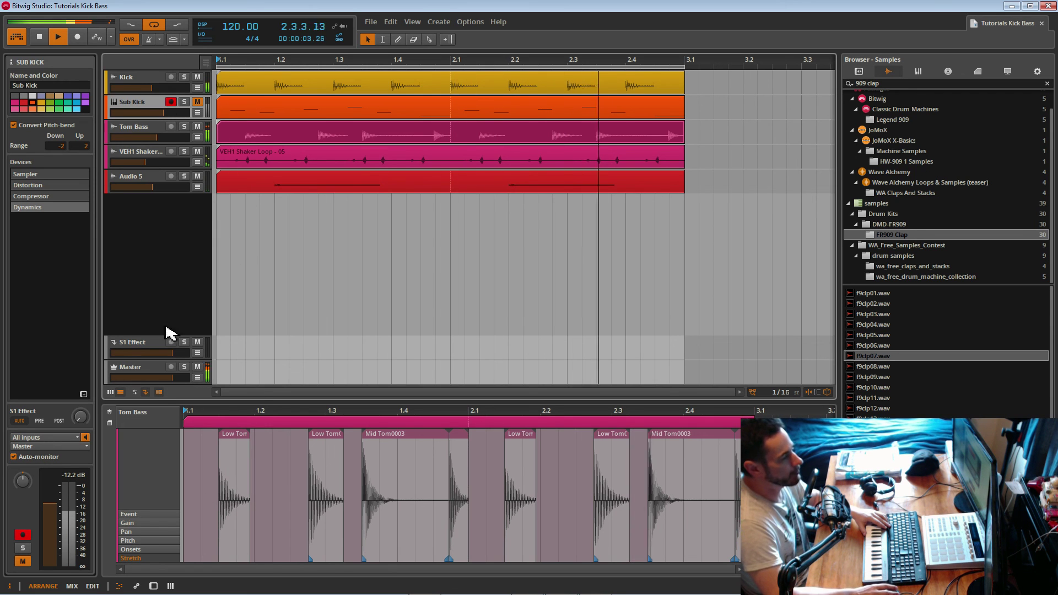
pyautogui.click(154, 586)
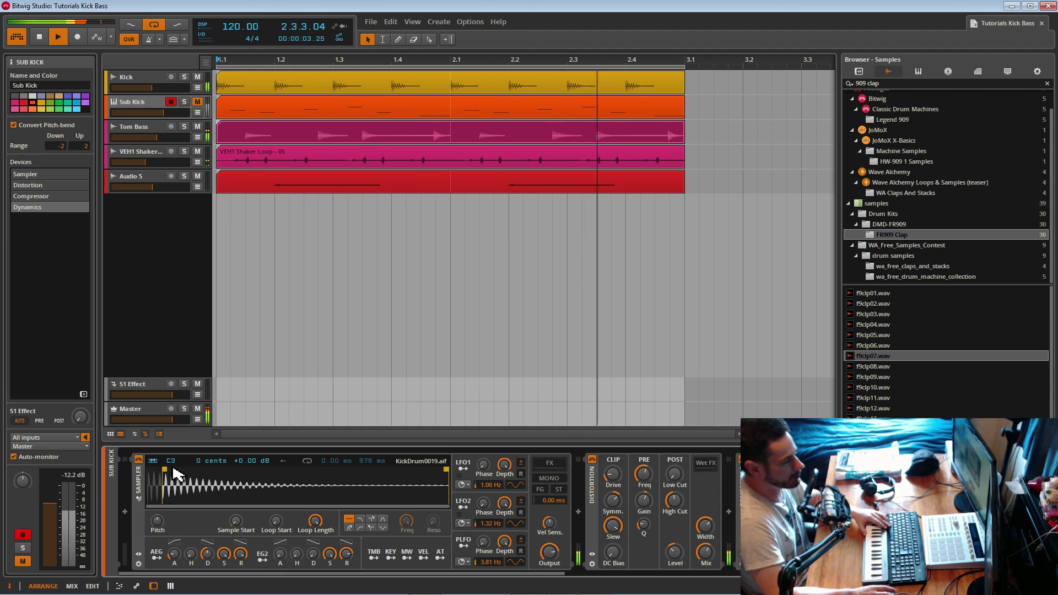
pyautogui.click(150, 134)
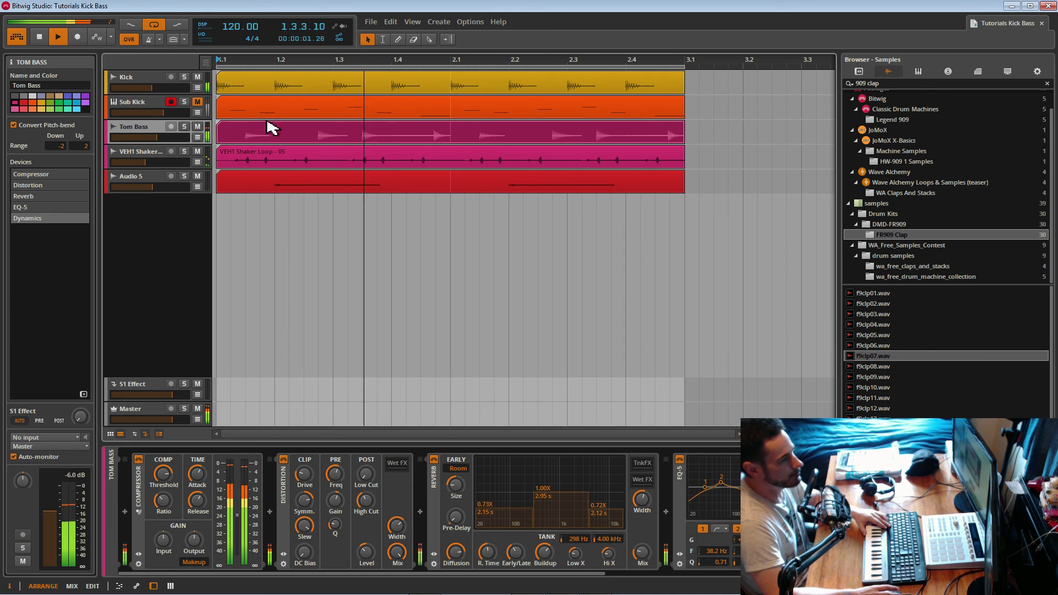
# Step: Show the audio events in the Tom Bass clip and listen to the Tom Bass track soloed briefly
pyautogui.click(239, 132)
pyautogui.doubleClick(226, 135)
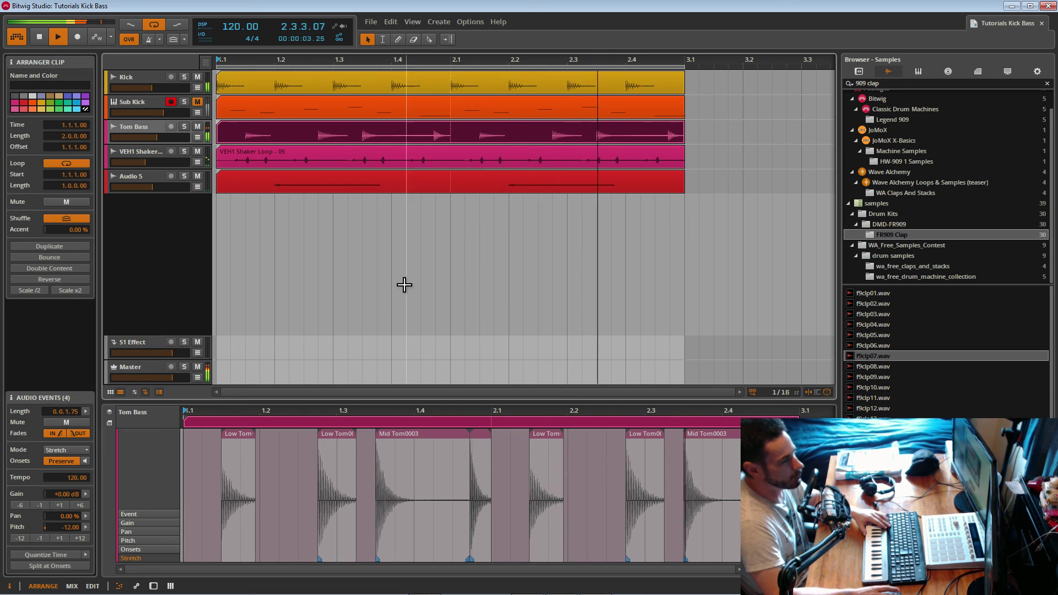
pyautogui.click(185, 127)
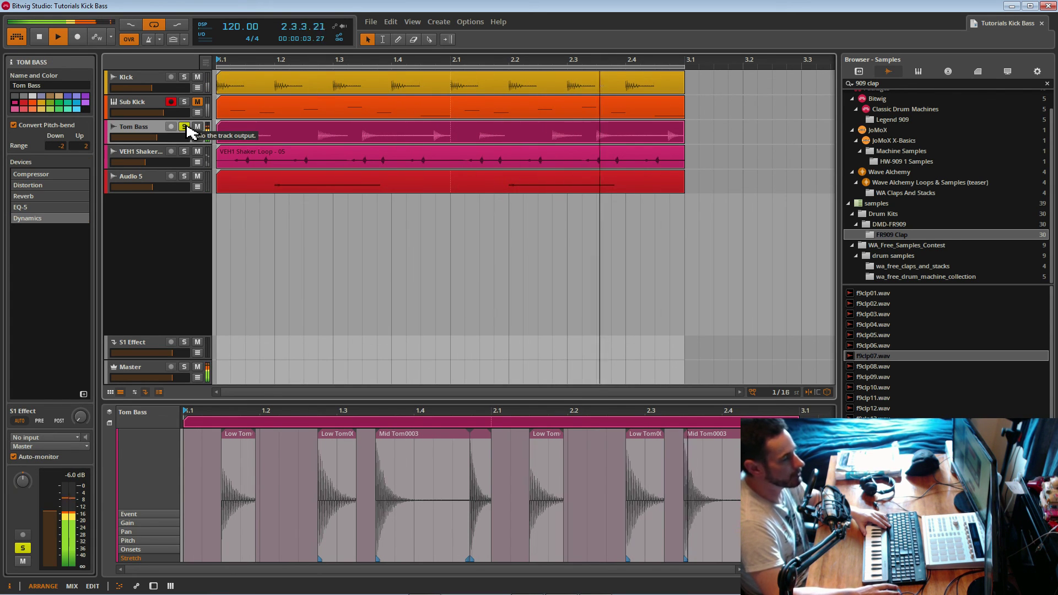
pyautogui.click(185, 128)
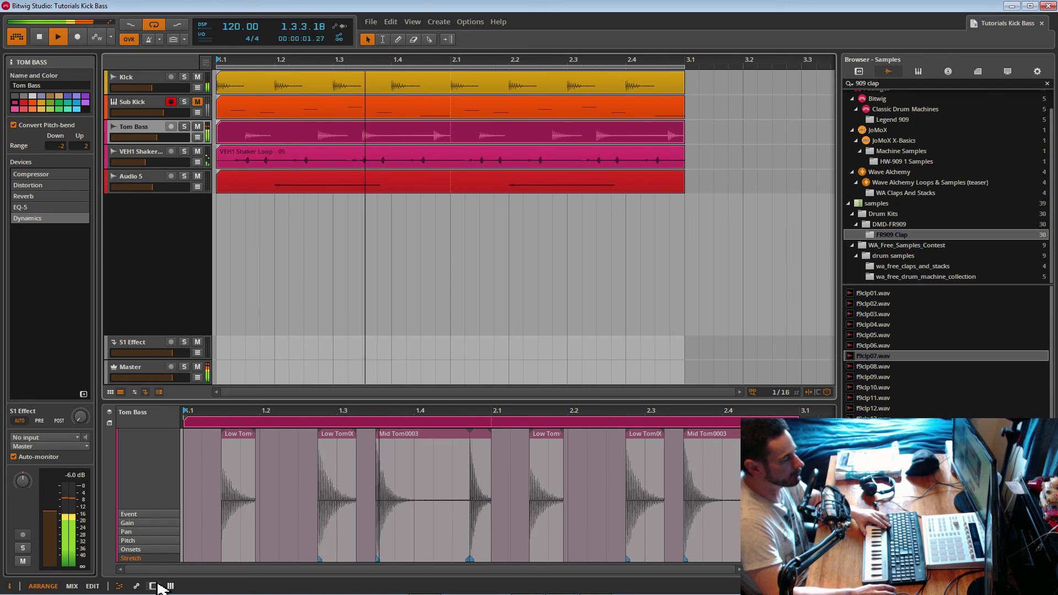
# Step: Go through the Tom Bass device chain and mute the Kick track
pyautogui.click(153, 586)
pyautogui.moveTo(149, 576); pyautogui.dragTo(418, 579)
pyautogui.moveTo(486, 582); pyautogui.dragTo(172, 543)
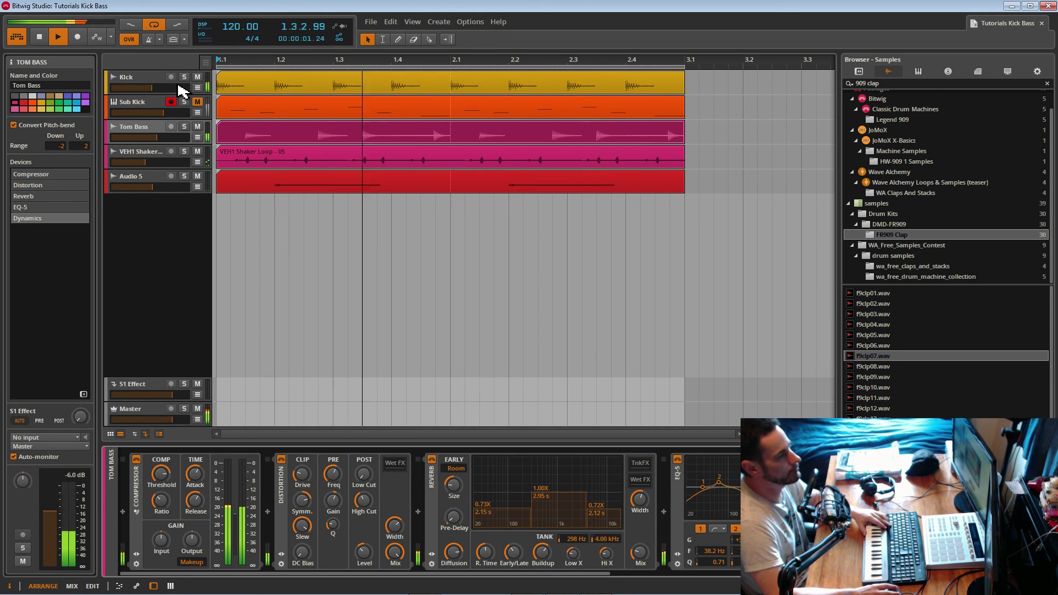
pyautogui.click(197, 78)
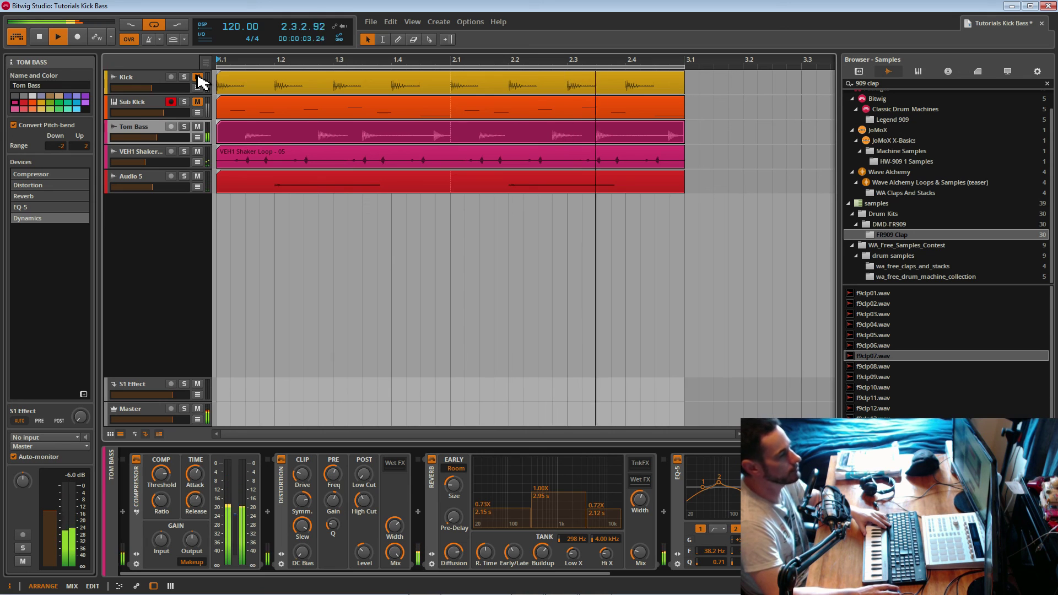